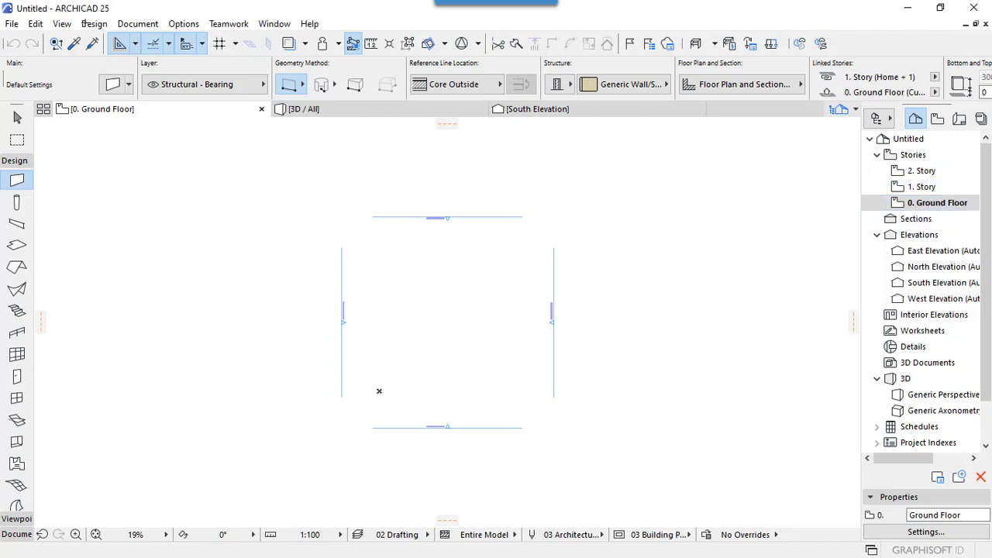
- Open the story settings and name story 1 "ETAGE 1"
click(97, 27)
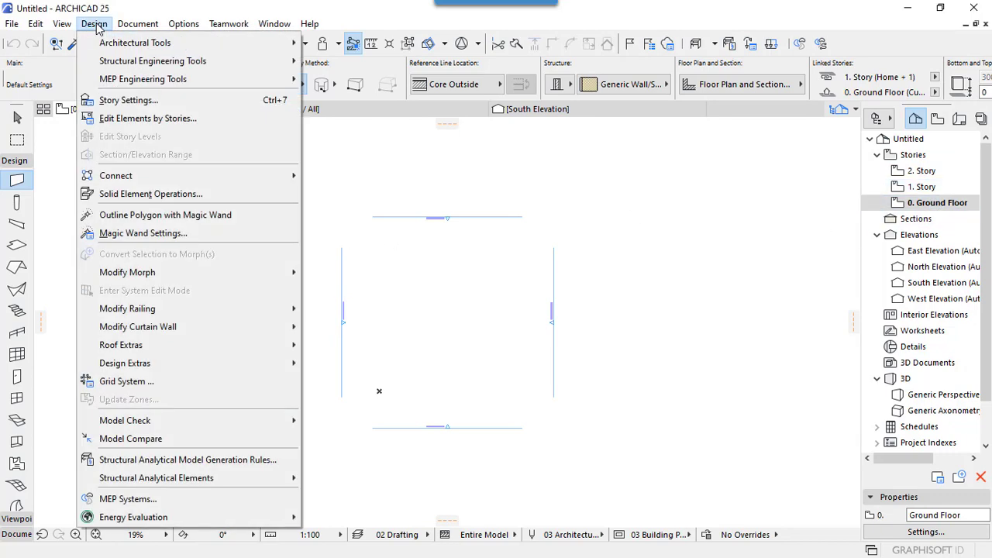
mouse_move(114, 44)
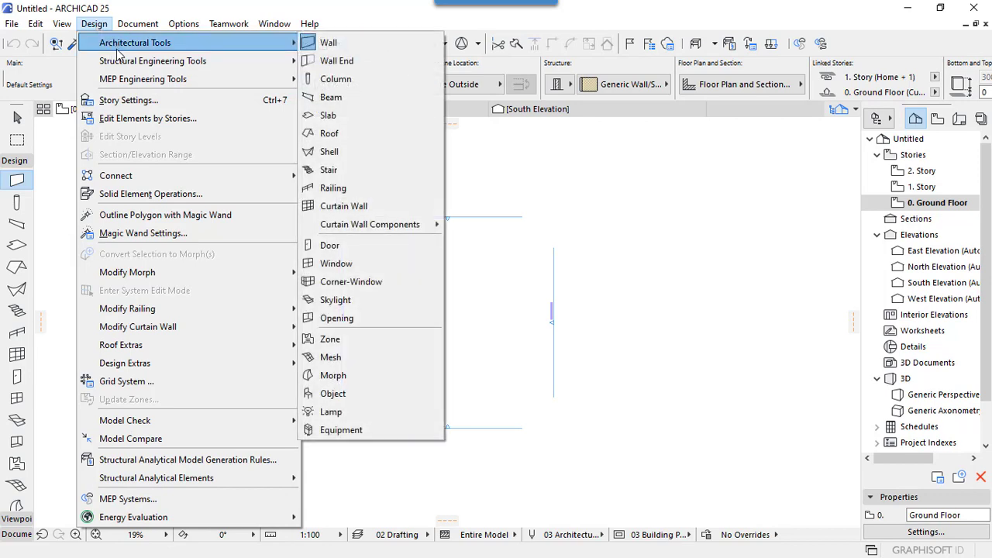
mouse_move(118, 63)
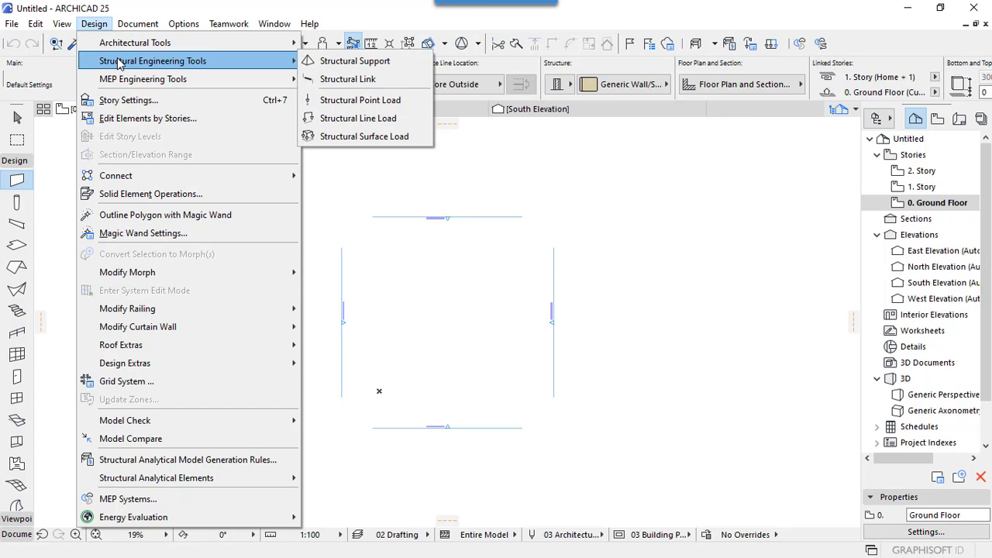
mouse_move(120, 82)
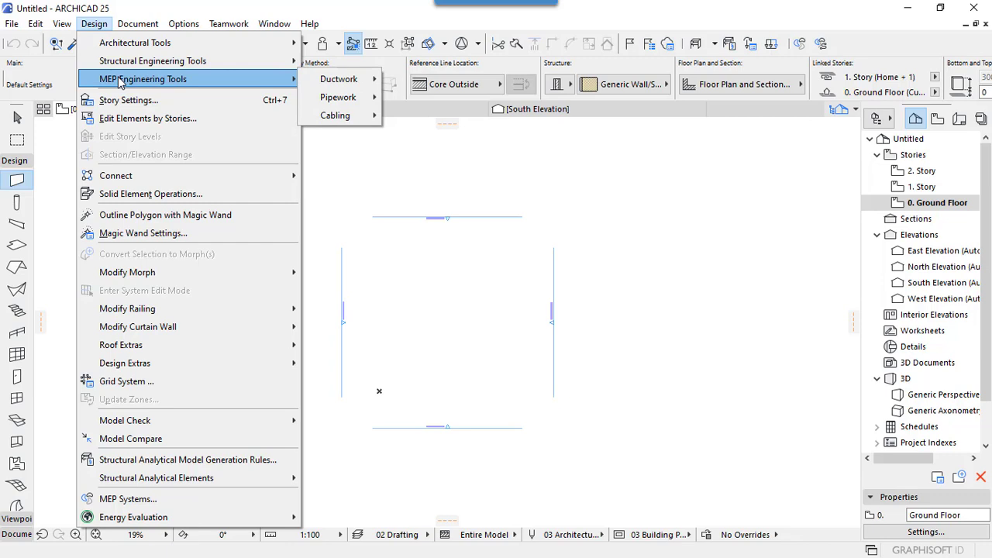
mouse_move(369, 85)
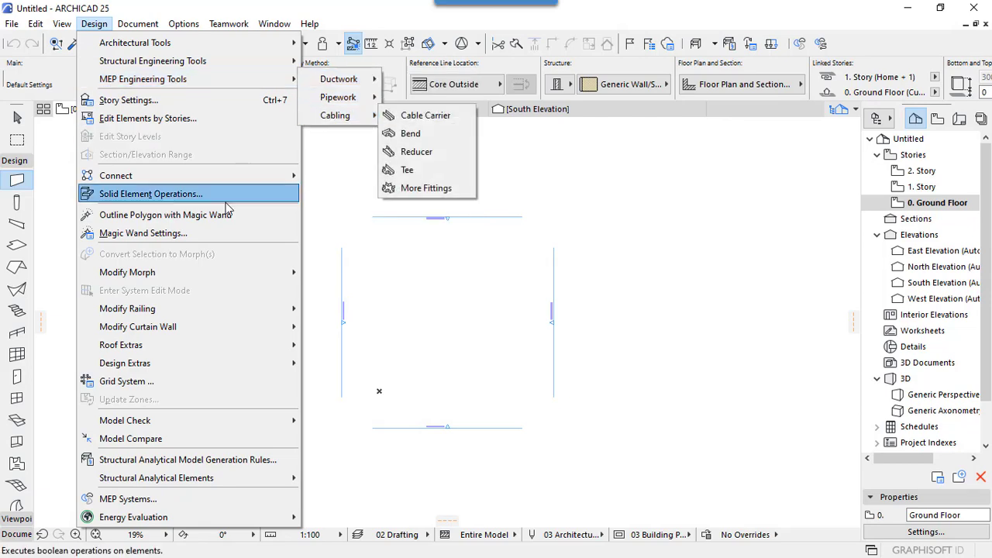
click(122, 100)
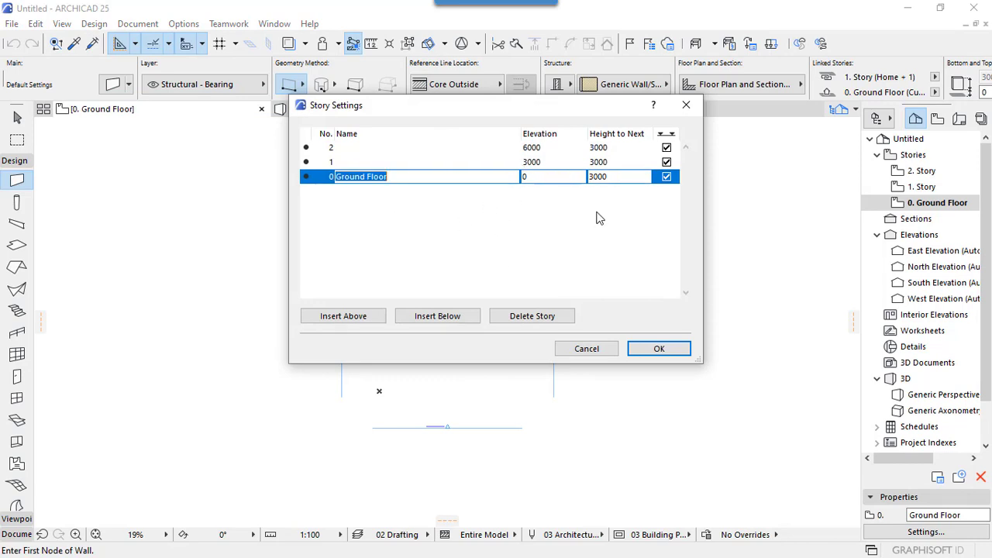
click(337, 164)
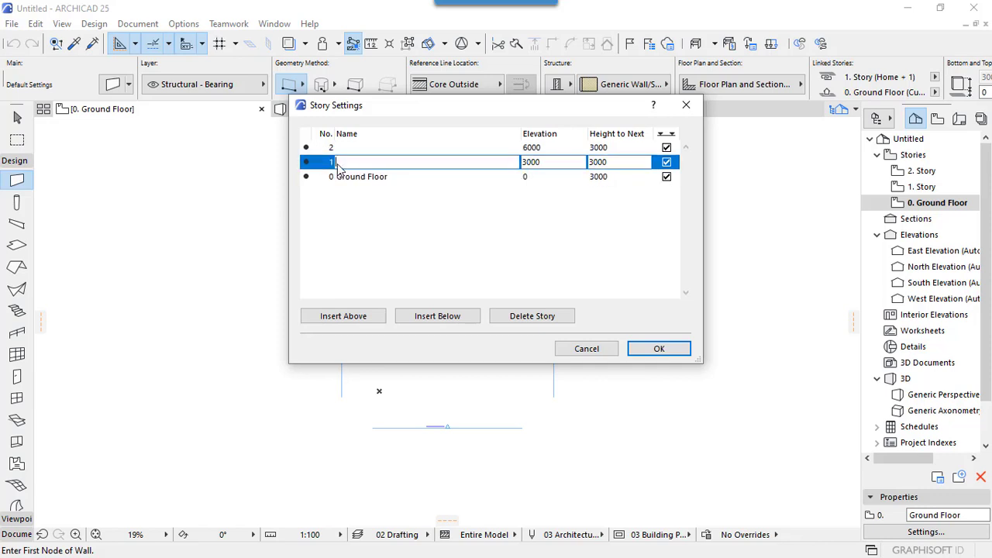
click(350, 153)
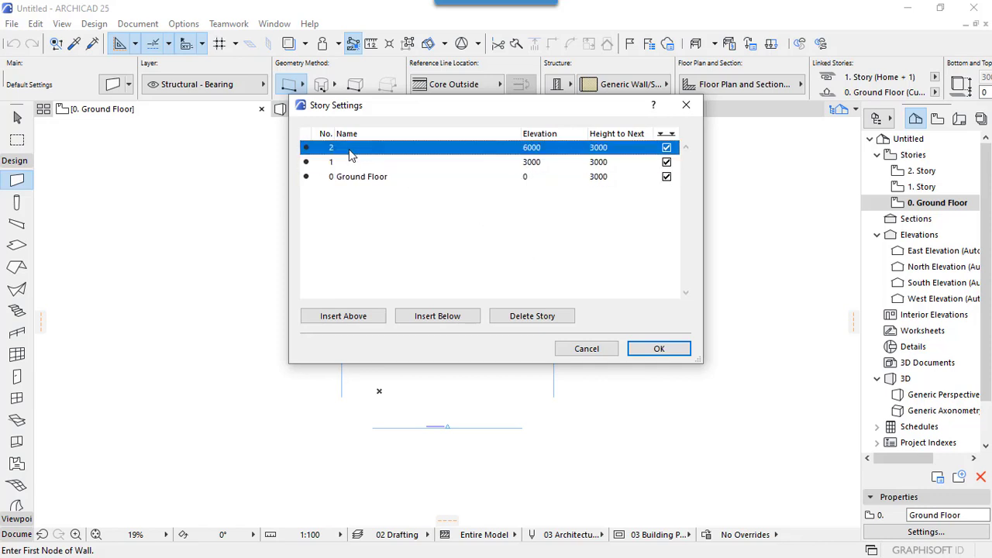
click(349, 153)
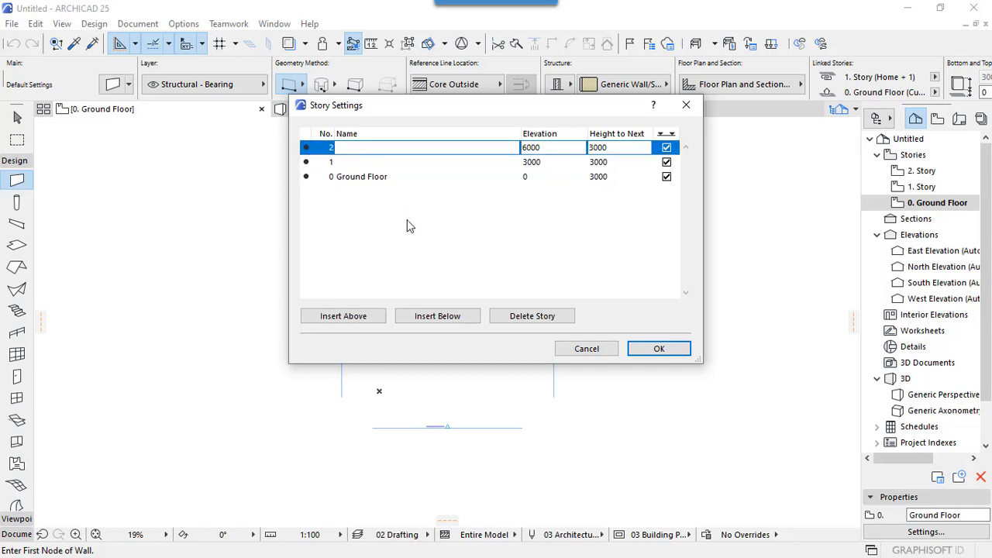
click(354, 165)
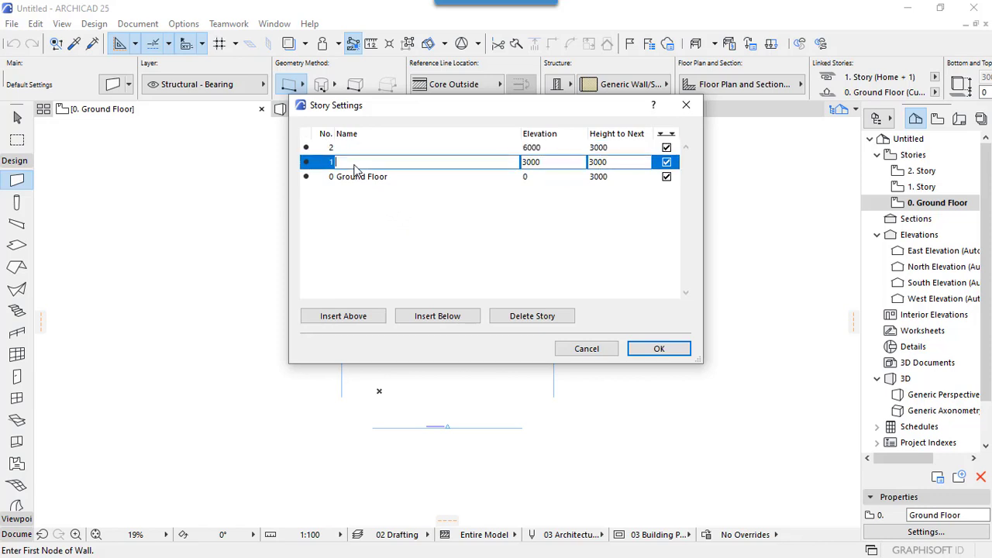
text(ETAGE 1)
click(428, 218)
- Name story 2 "ETAGE 2" and apply the story settings, leaving all story heights at 3000
click(386, 152)
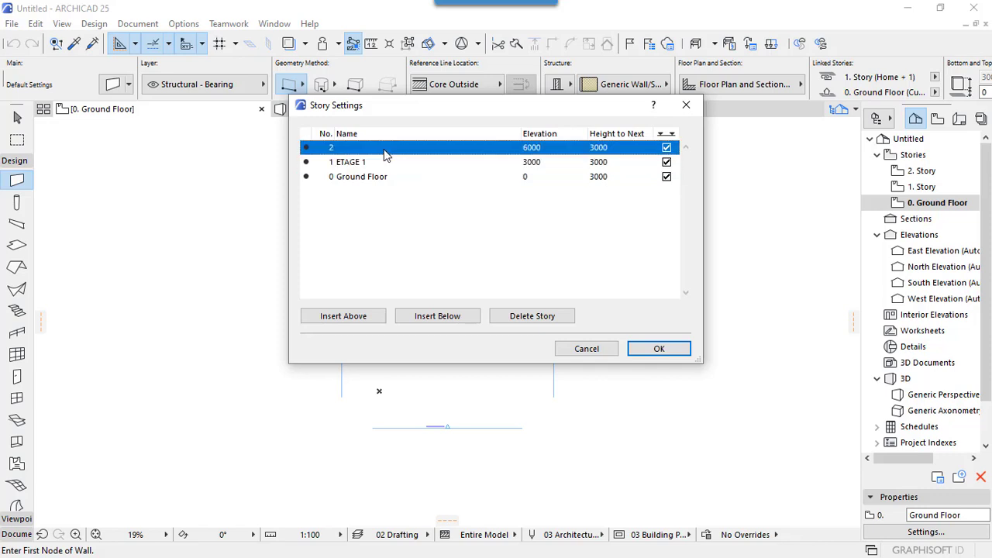
text(ETA)
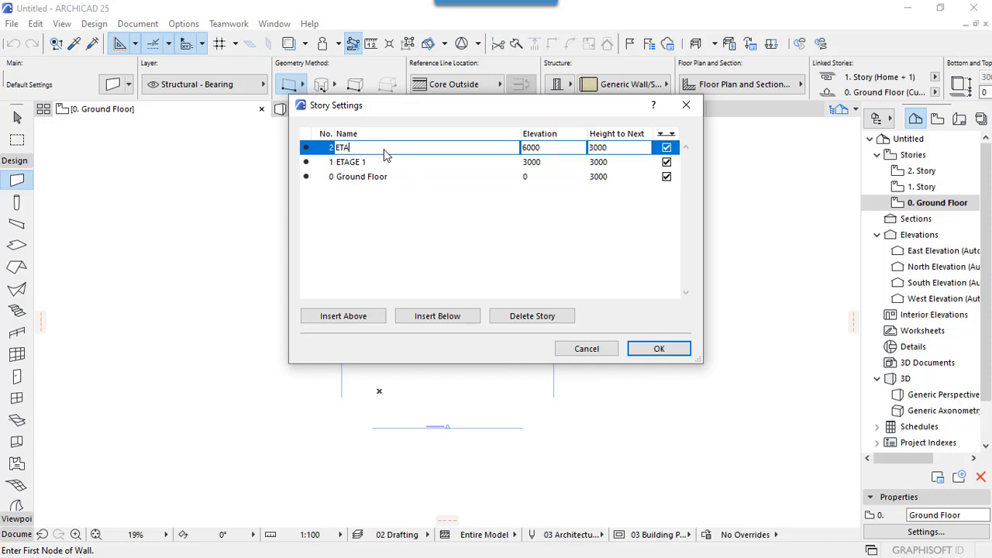
text(GE 2)
click(468, 245)
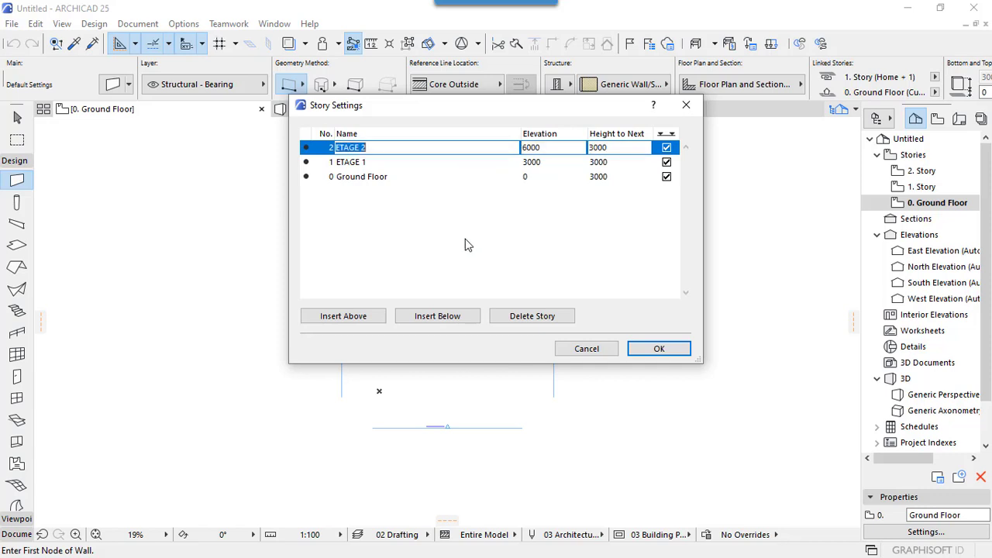
click(615, 145)
click(620, 165)
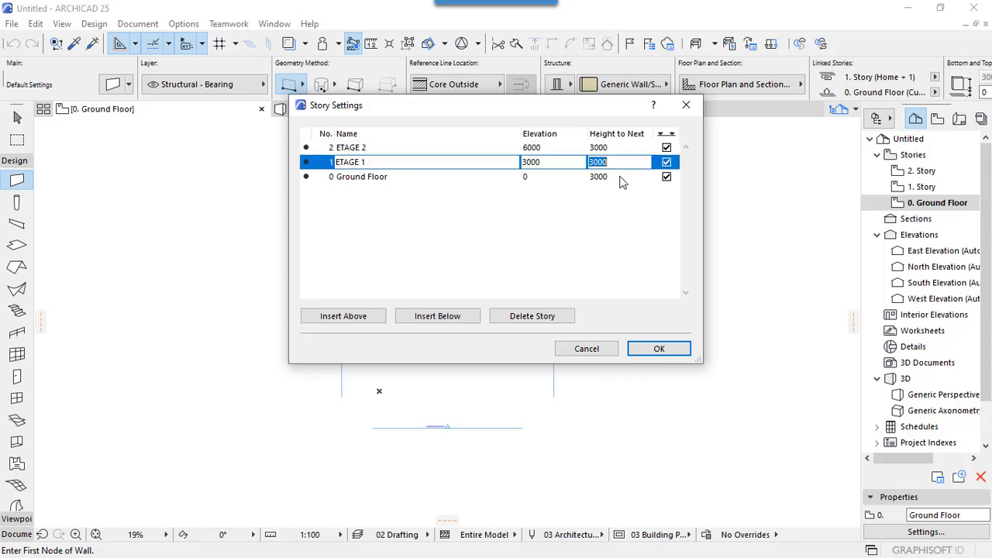
click(624, 178)
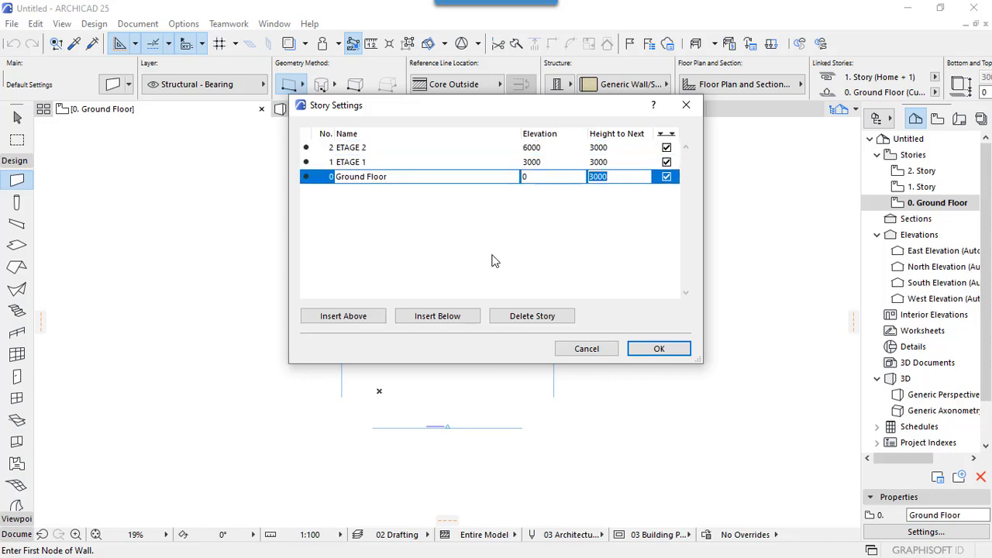
click(658, 355)
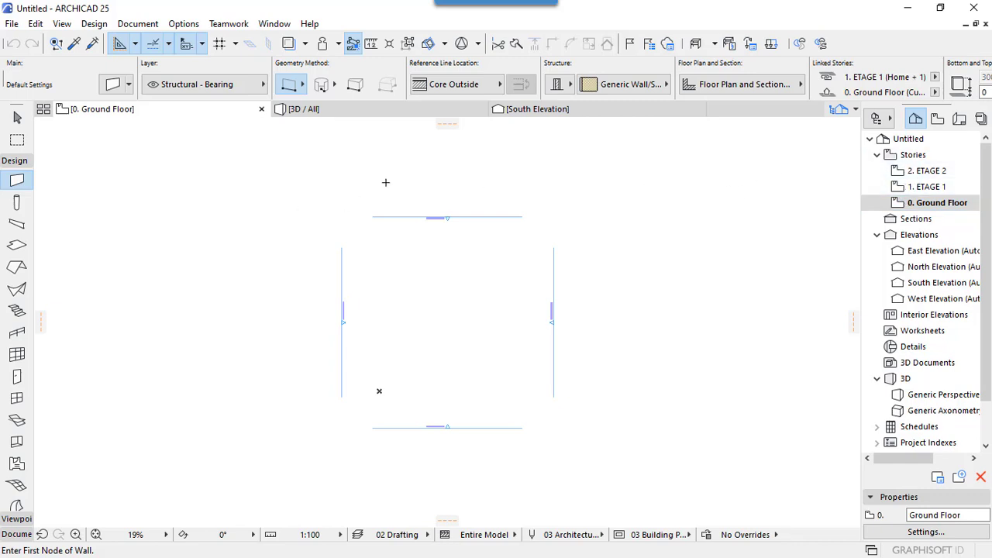
- Set up the grid system to place columns at grid intersections, default beams on grid lines, dimension lines and total dimensions
click(94, 24)
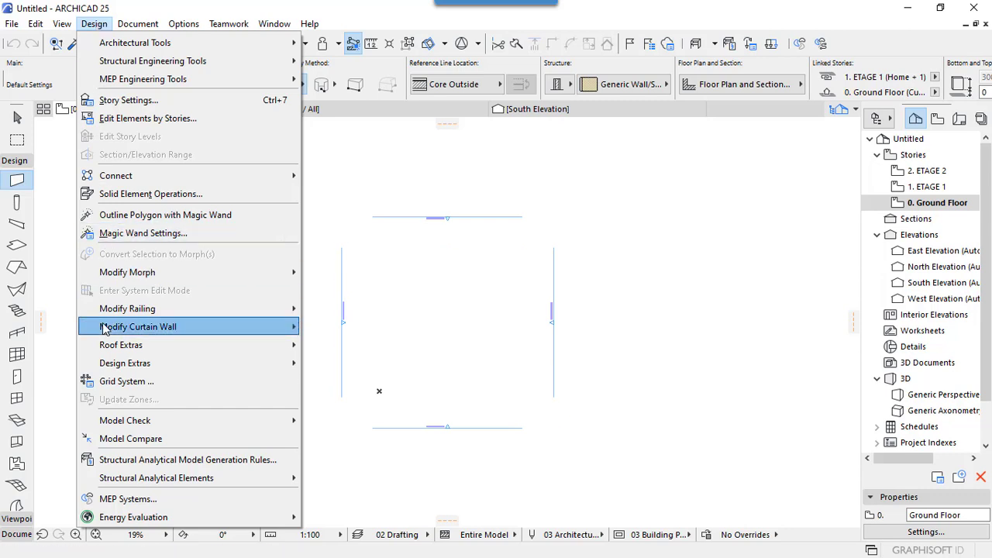
click(127, 382)
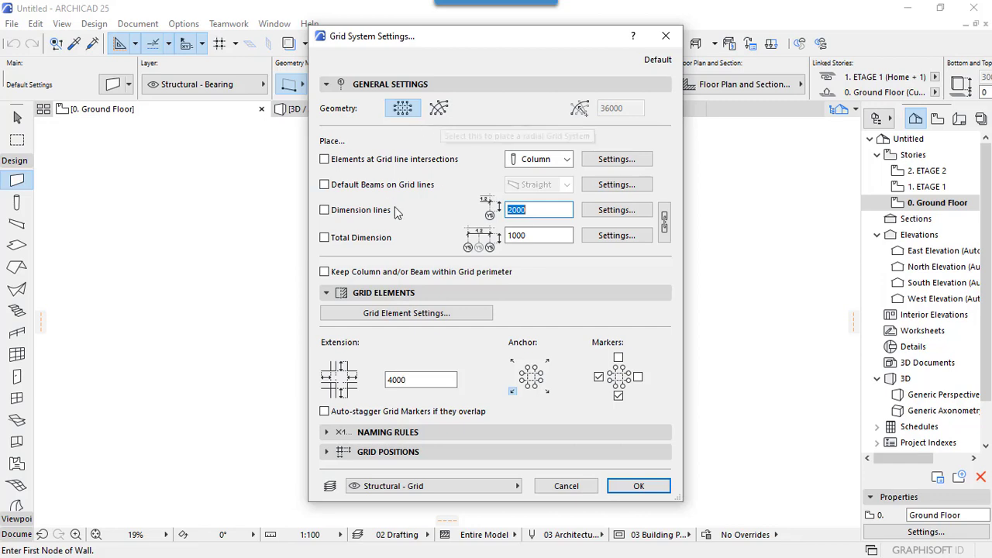
click(325, 159)
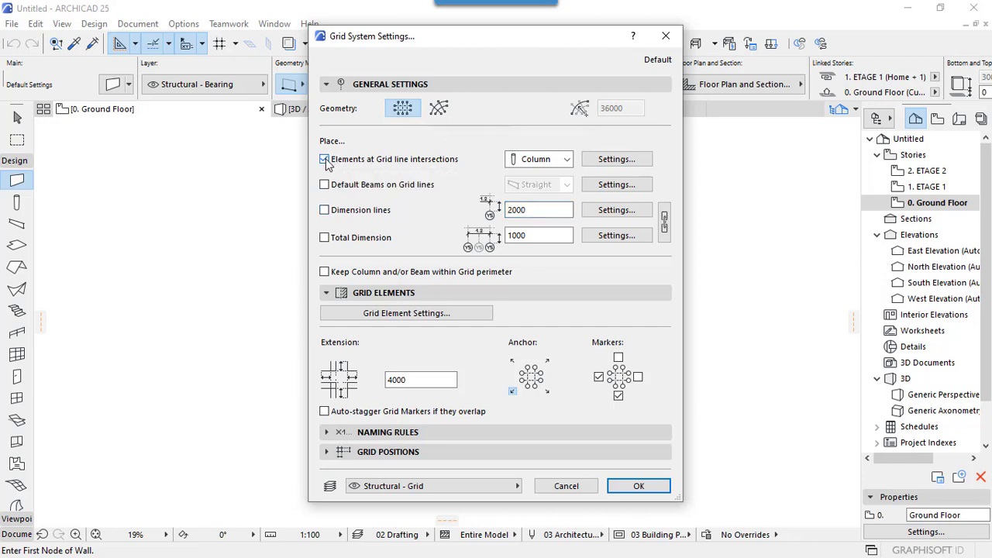
click(324, 185)
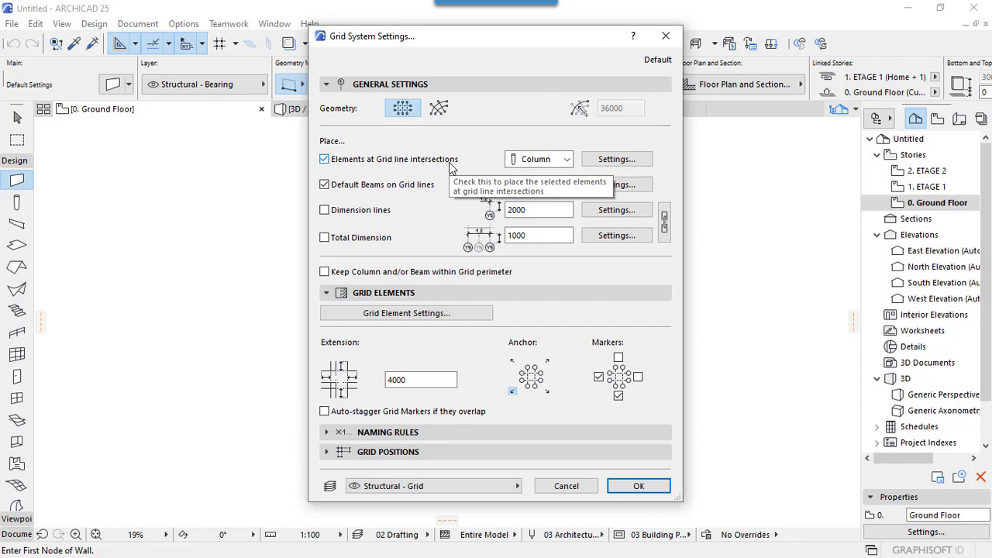
click(324, 238)
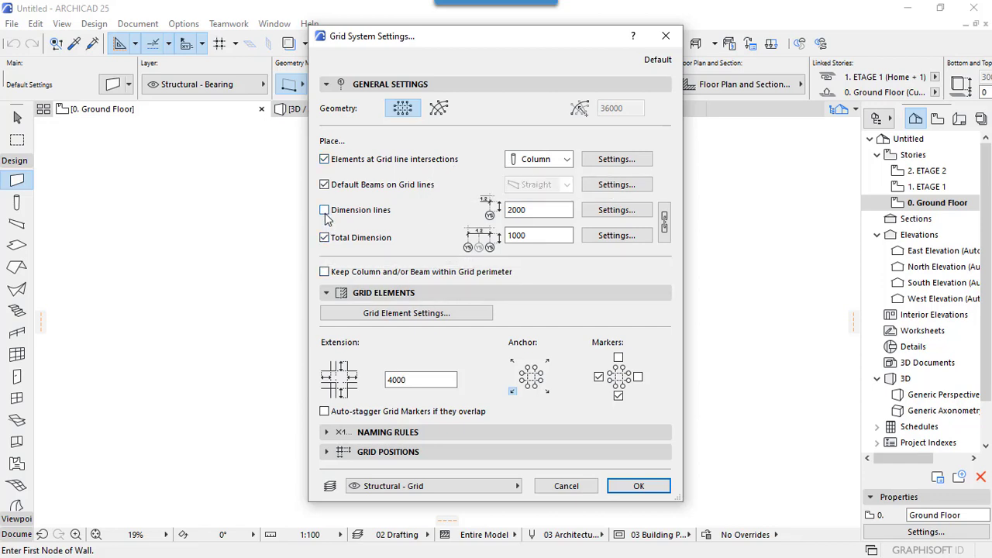
click(324, 211)
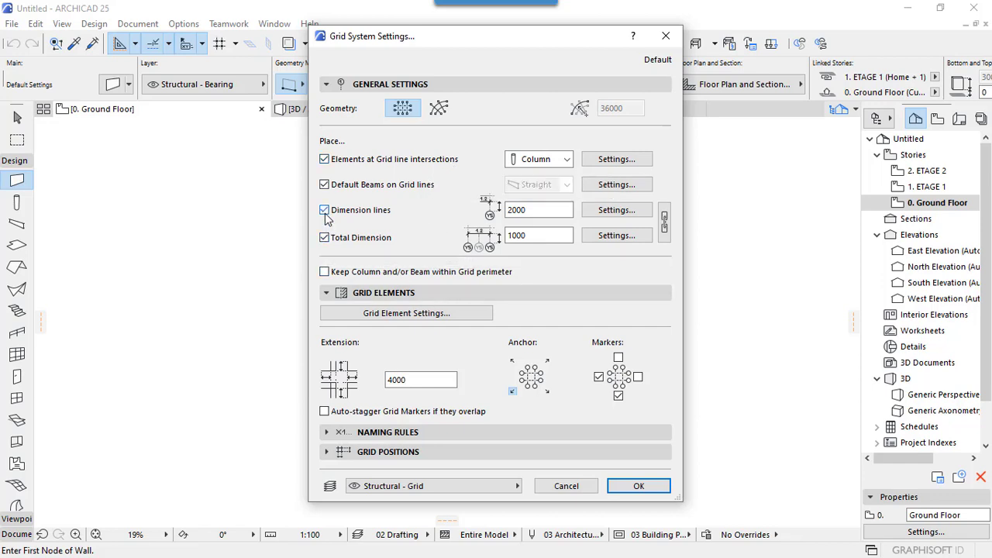
- Set the grid columns' cross-section to 200 by 250 with the two dimensions unlinked
click(594, 160)
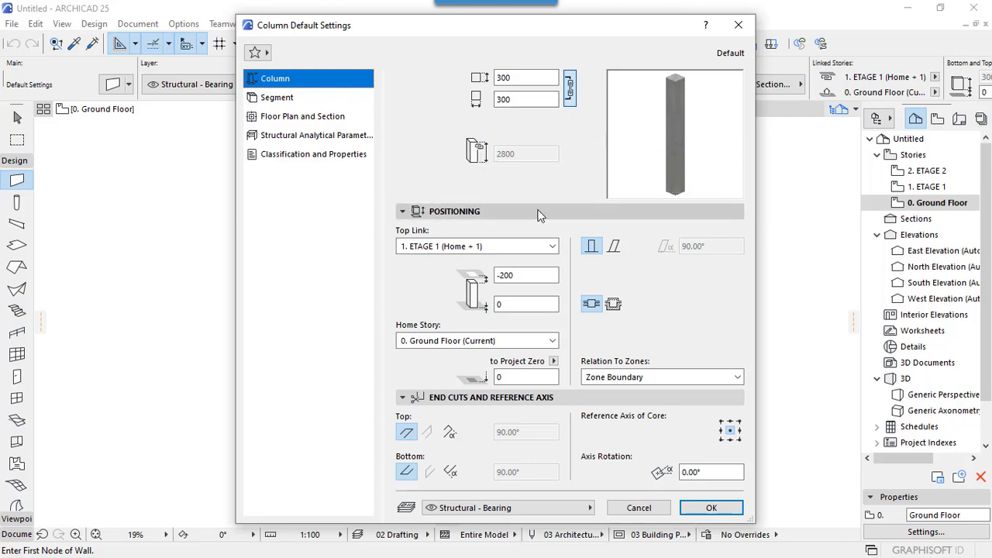
click(527, 77)
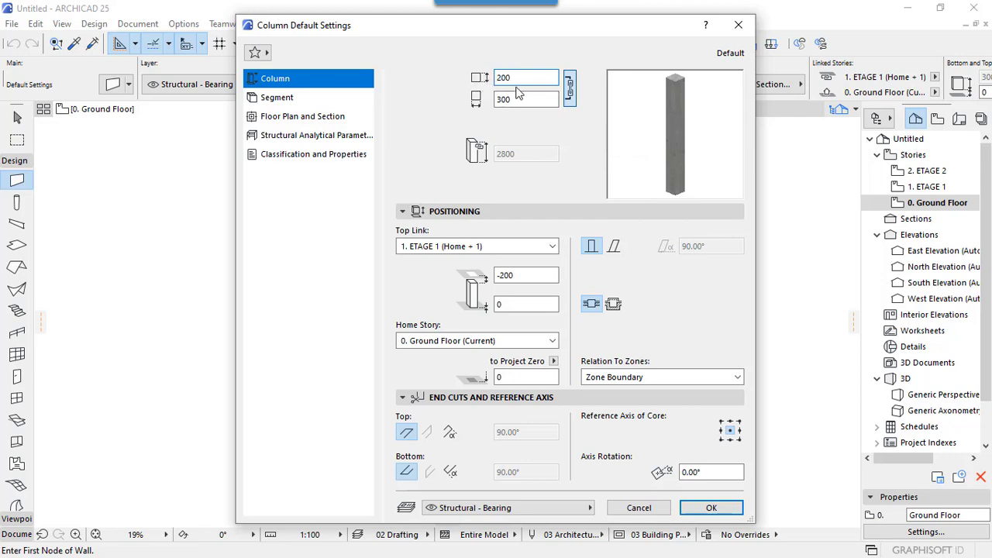
click(503, 103)
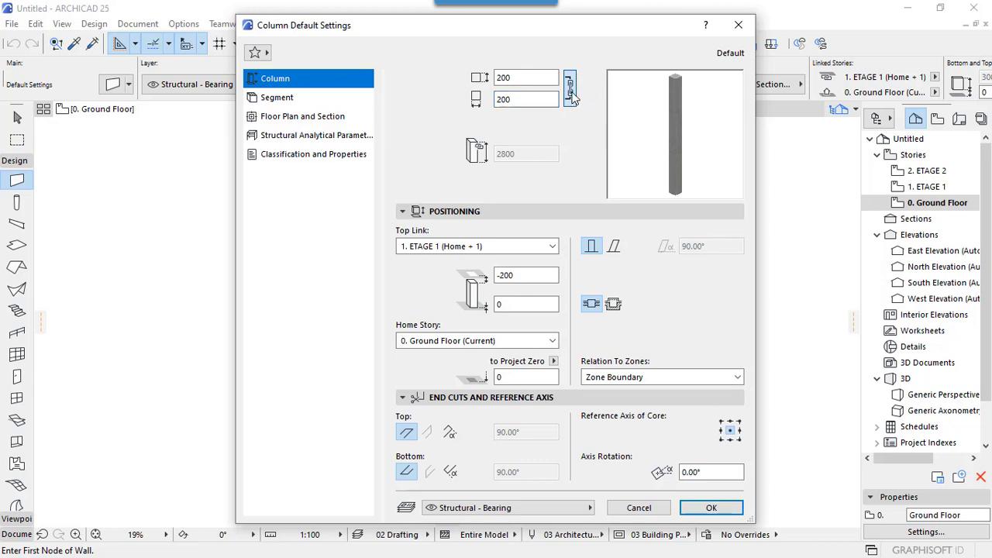
double_click(504, 99)
text(250)
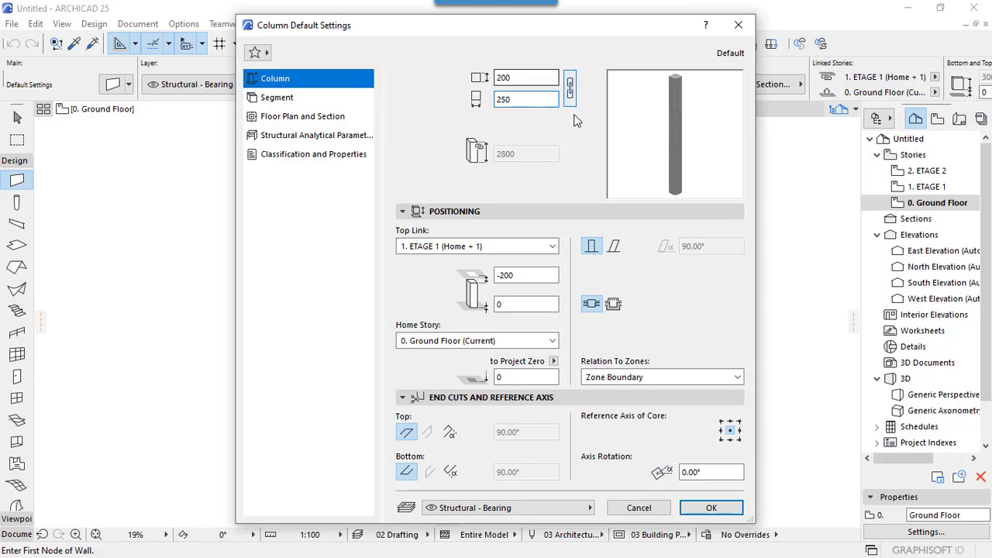
- Link the column top to ETAGE 1 and use Ground Floor as its home story
click(503, 282)
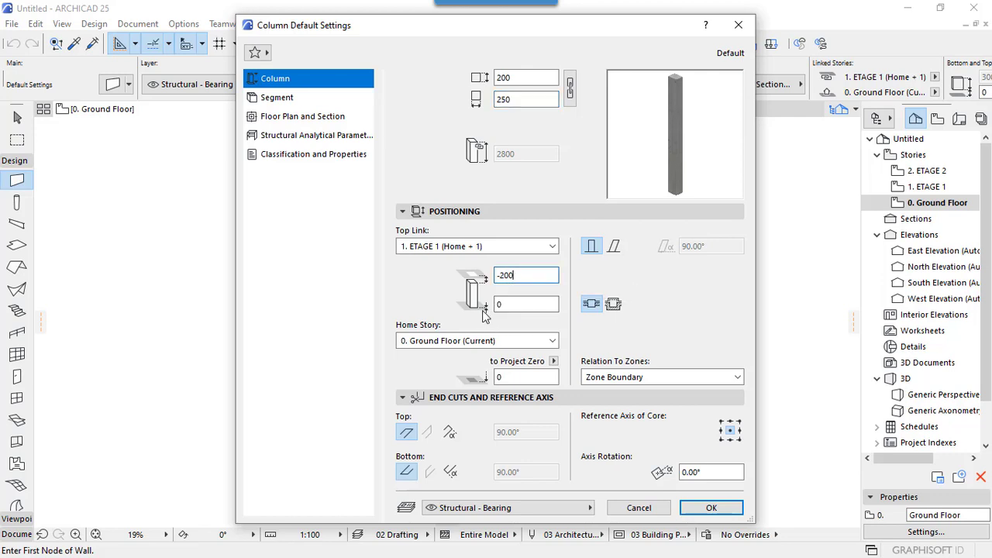
click(552, 246)
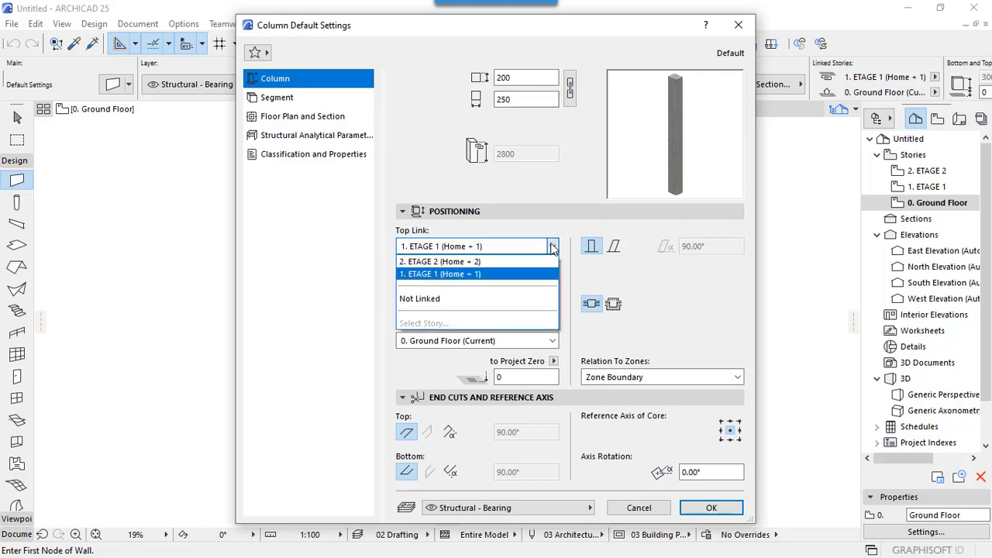
click(475, 275)
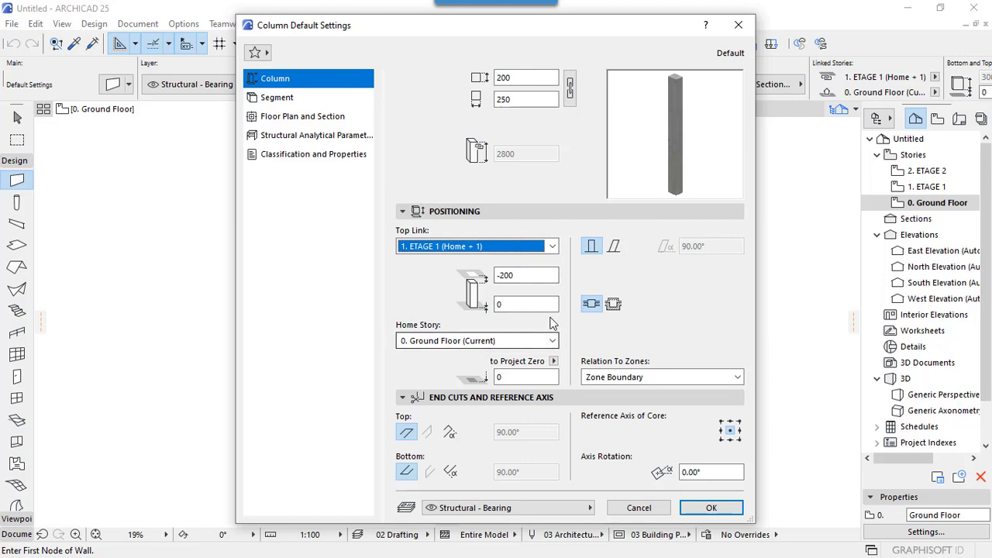
click(555, 345)
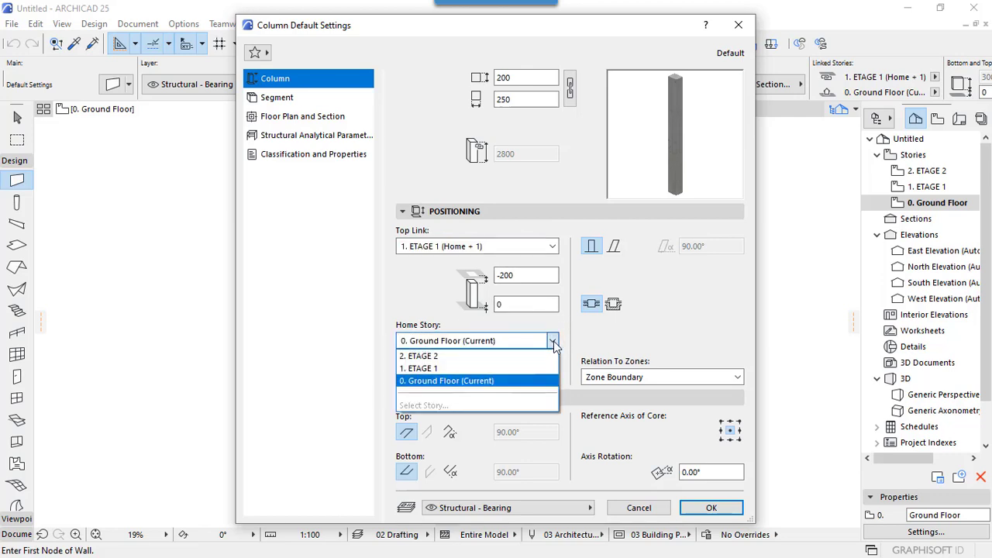
click(555, 345)
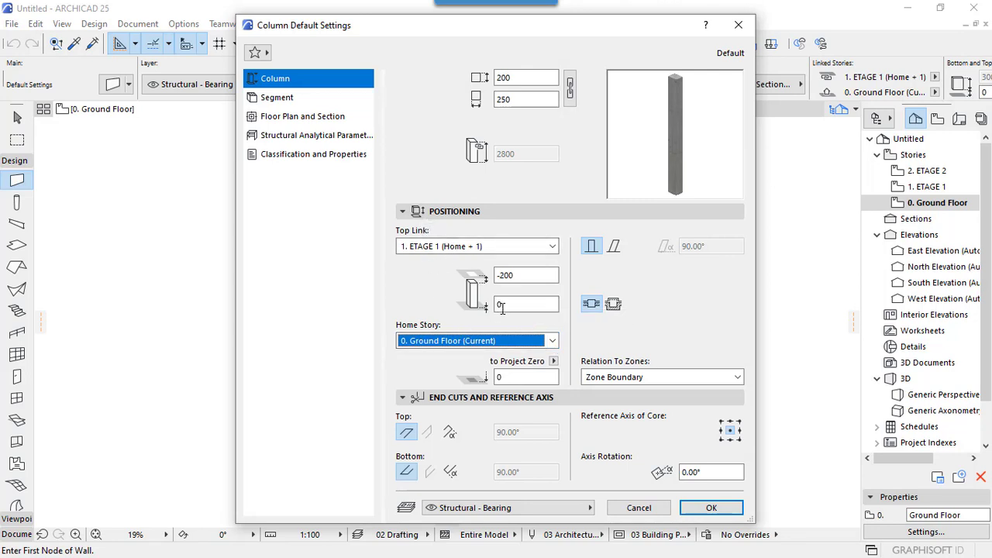
- Set the column's top offset to 0, with the bottom offset also at 0
click(512, 275)
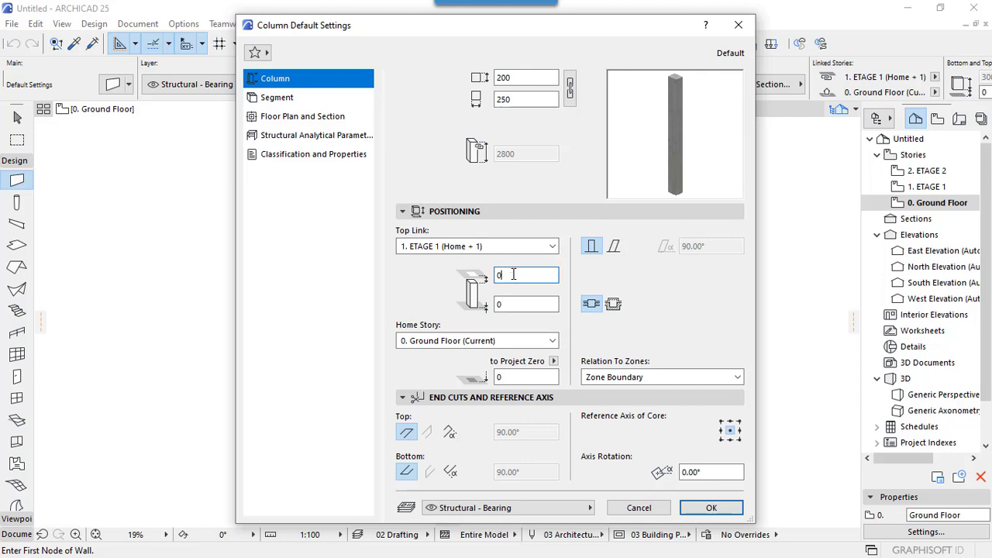
text(0)
click(516, 303)
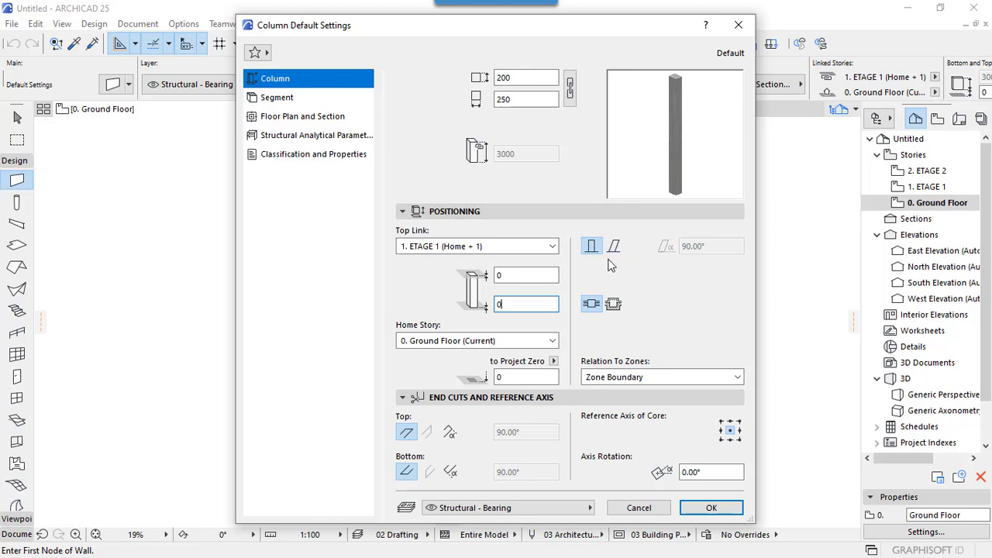
- Select Zone Boundary as the column's relation to zones, and review its segment and floor plan settings
click(738, 377)
click(601, 404)
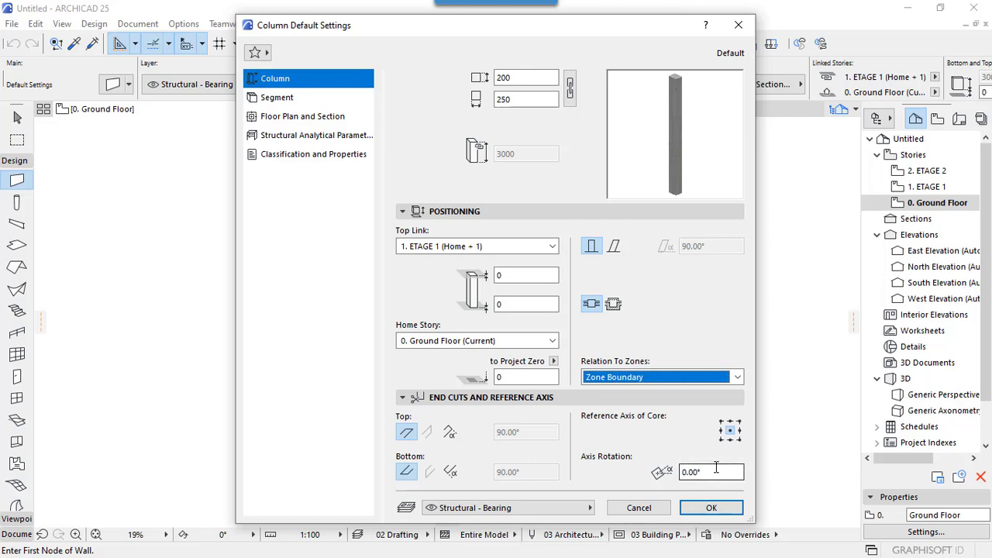
click(316, 101)
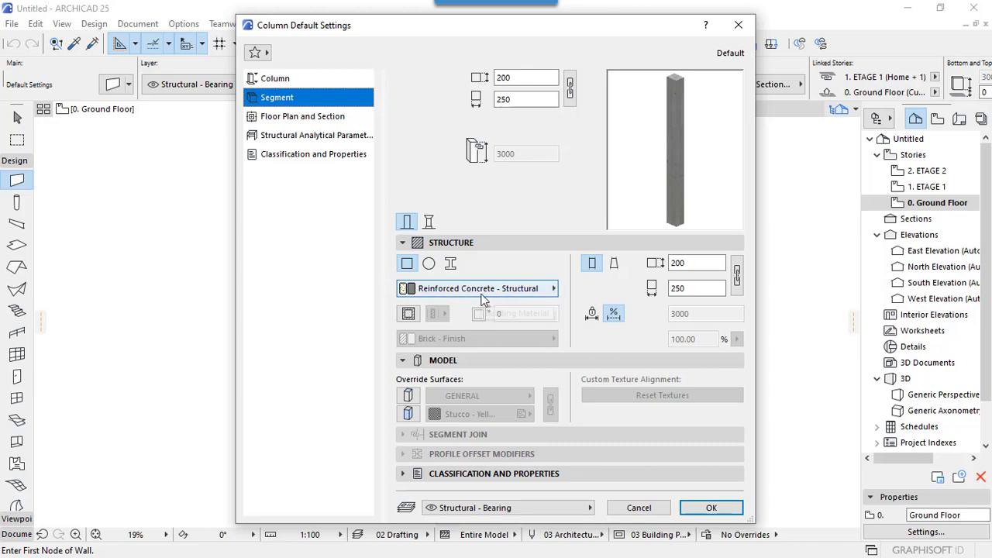
click(307, 118)
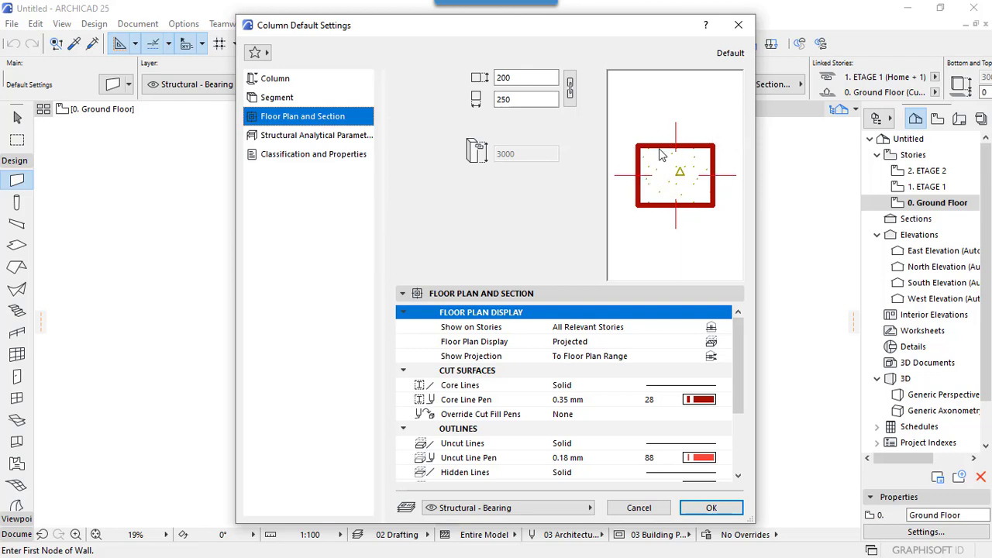
- Set the column's structural function to Load-Bearing Element in its structural analytical parameters
click(331, 135)
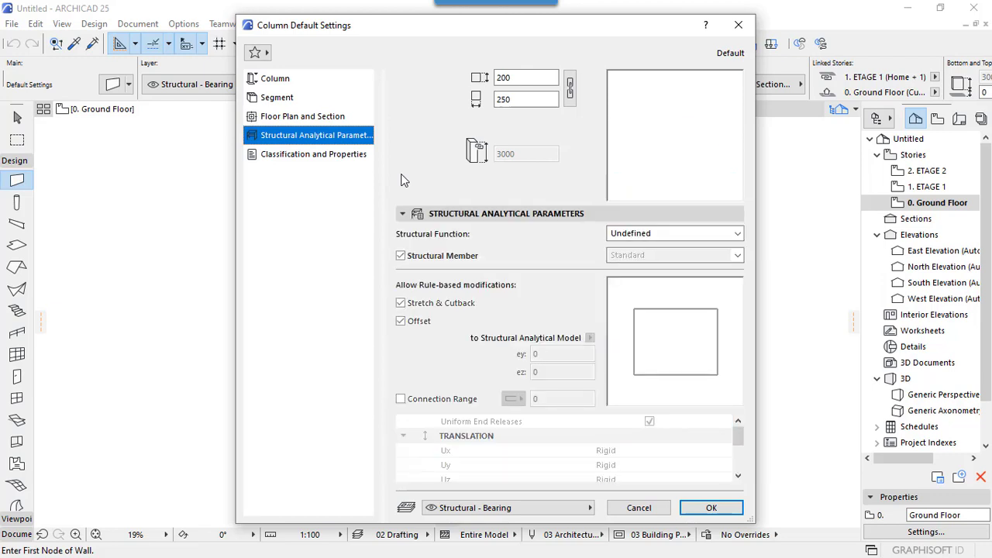
click(739, 235)
click(739, 235)
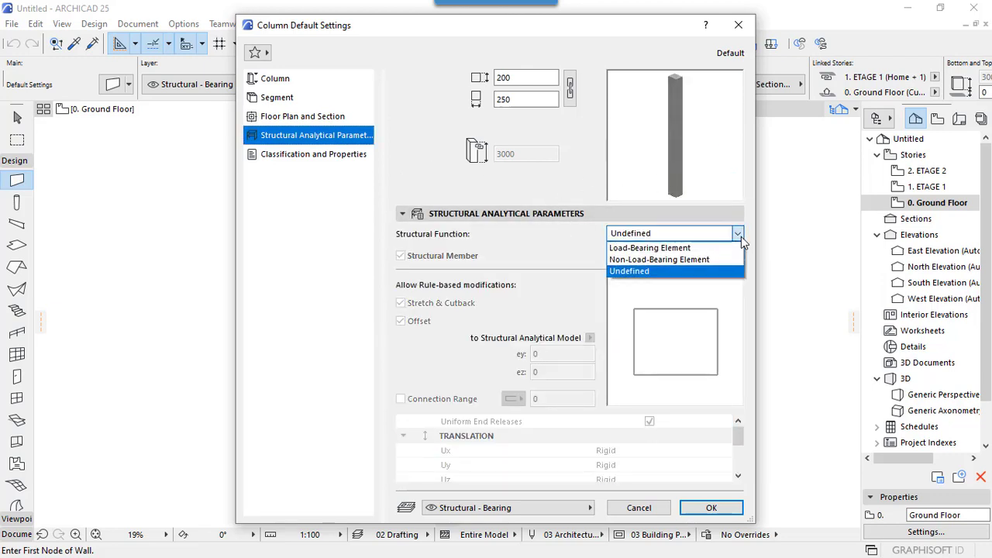
click(698, 248)
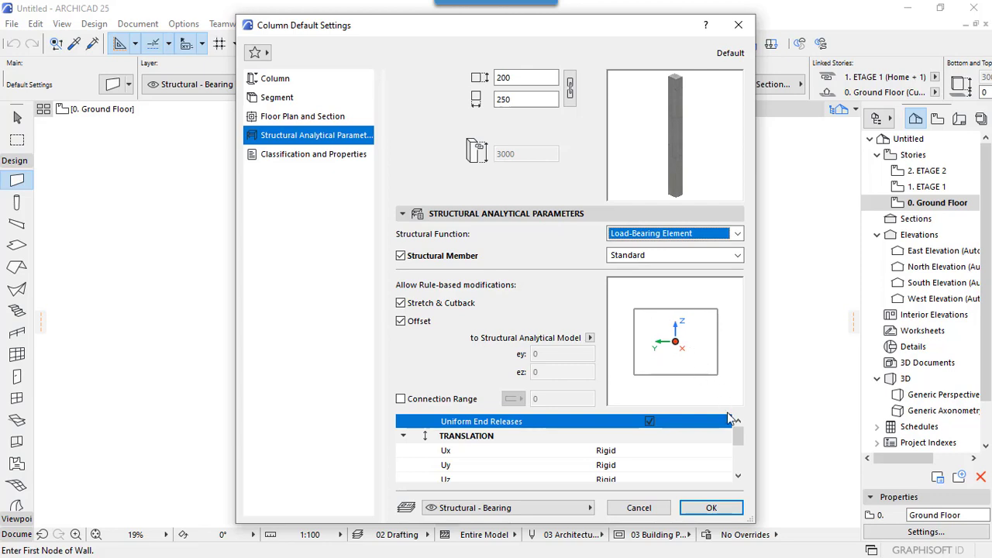
- Examine the column's end release settings for translation and rotation
drag(735, 434, 739, 468)
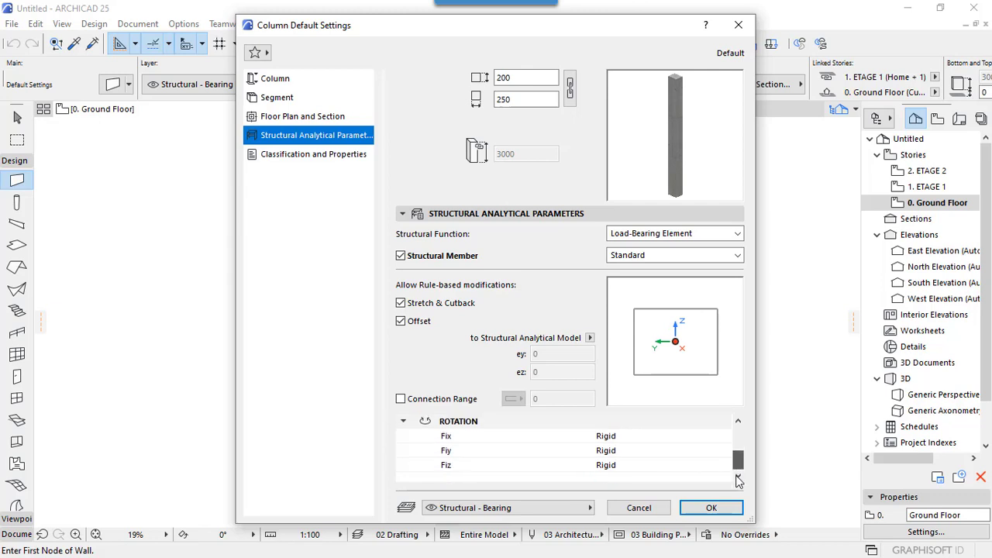
click(738, 420)
click(738, 420)
click(739, 420)
click(739, 420)
click(739, 420)
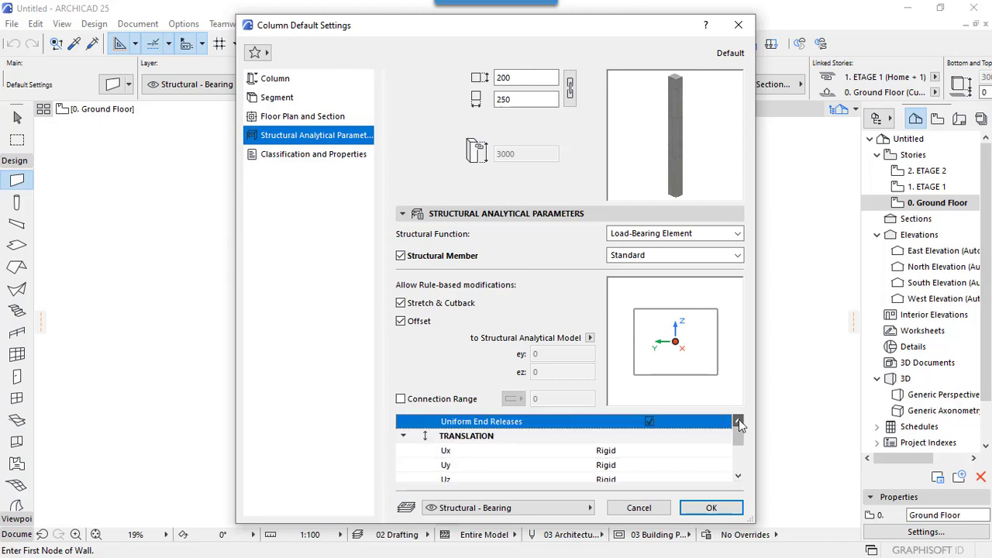
click(737, 476)
click(737, 476)
click(738, 476)
click(738, 476)
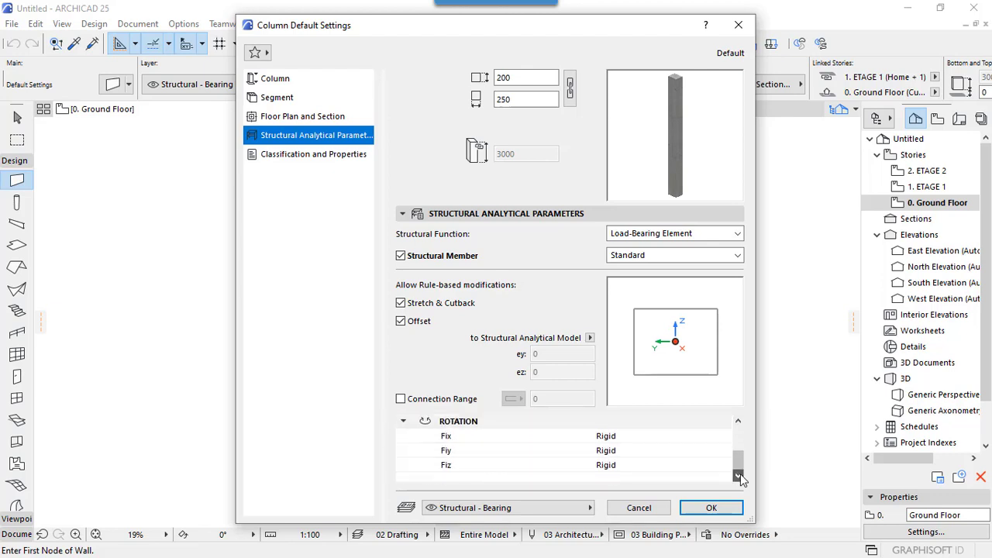
click(737, 421)
click(739, 420)
click(739, 420)
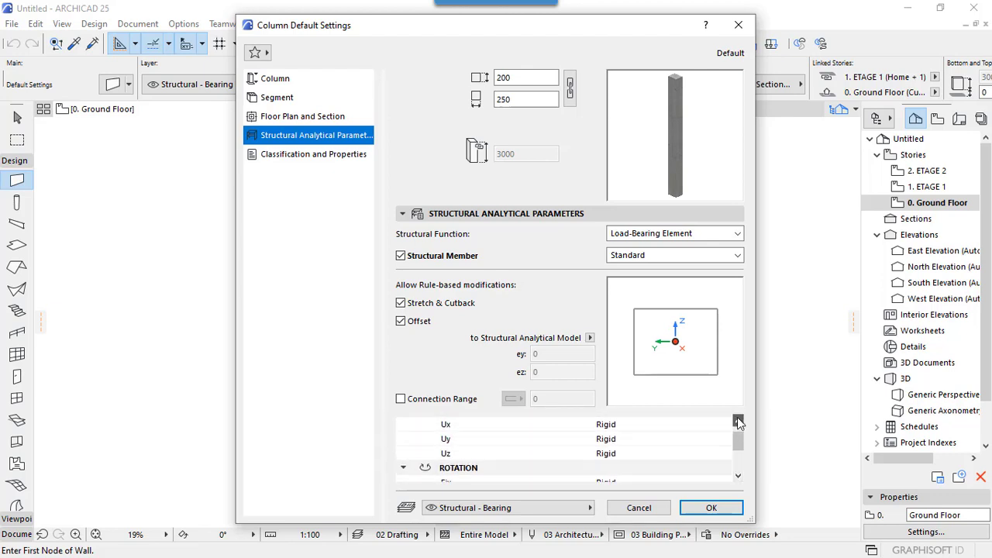
click(739, 421)
click(739, 421)
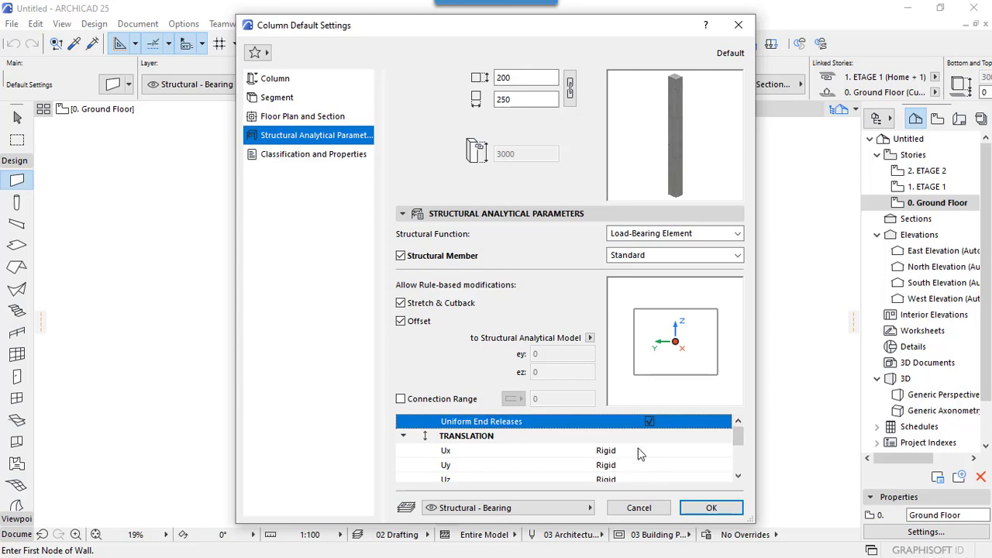
- Review the column's classification and properties, and accept the column default settings
click(334, 155)
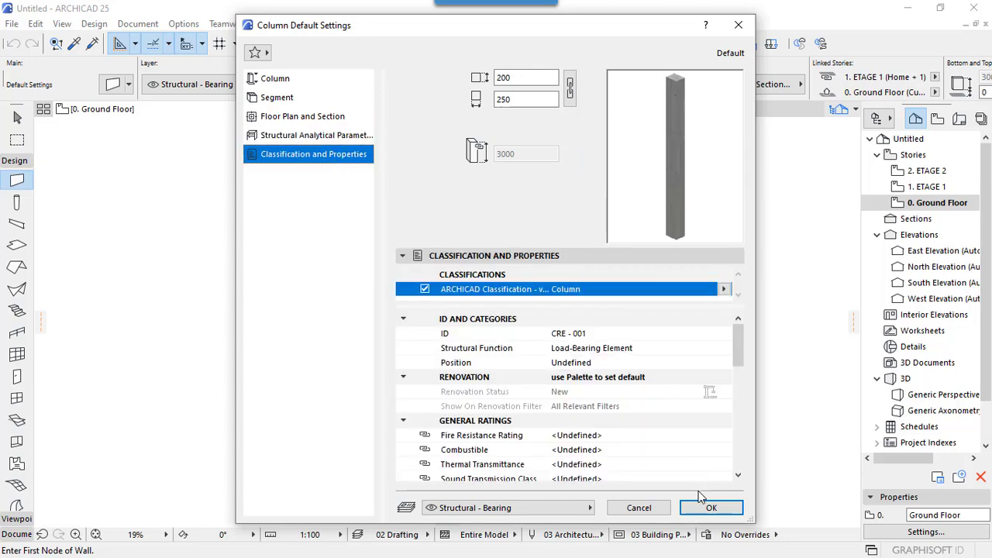
click(538, 373)
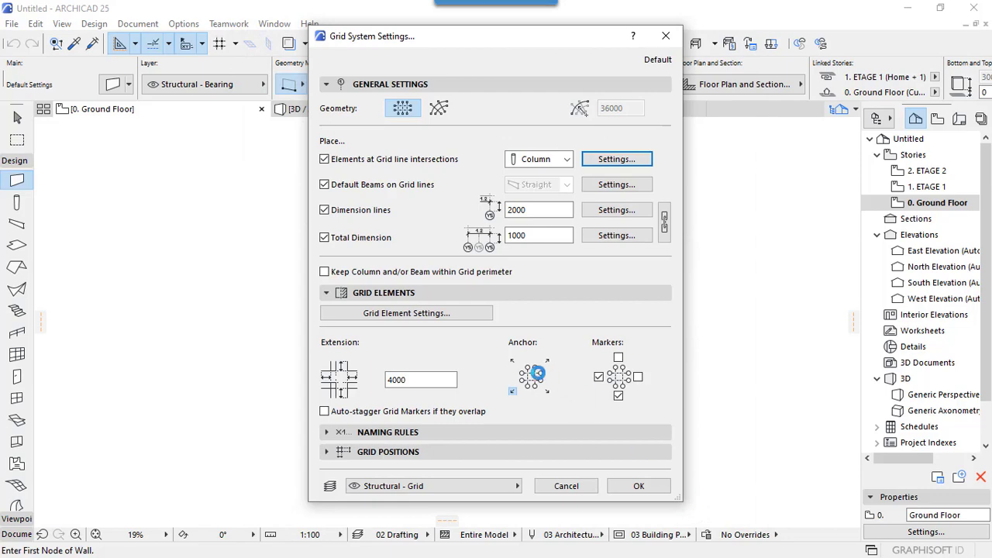
- Set the cross-section of the grid's default beams to 500 high and 200 wide
click(599, 184)
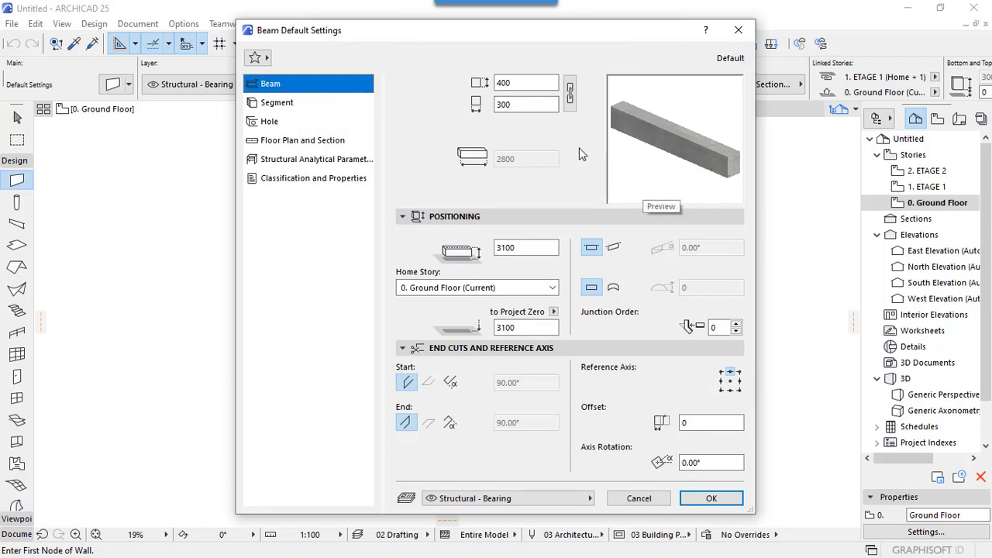
click(503, 105)
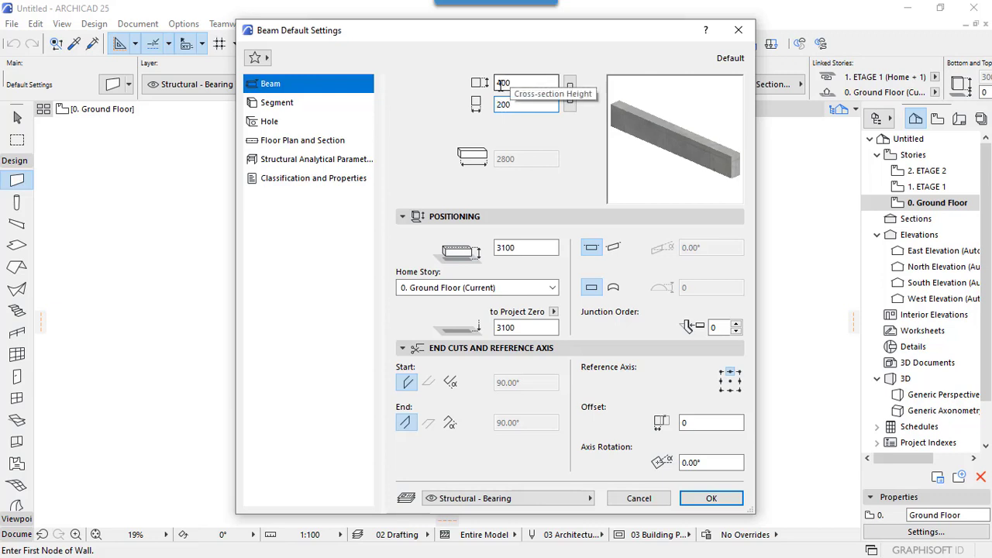
click(500, 84)
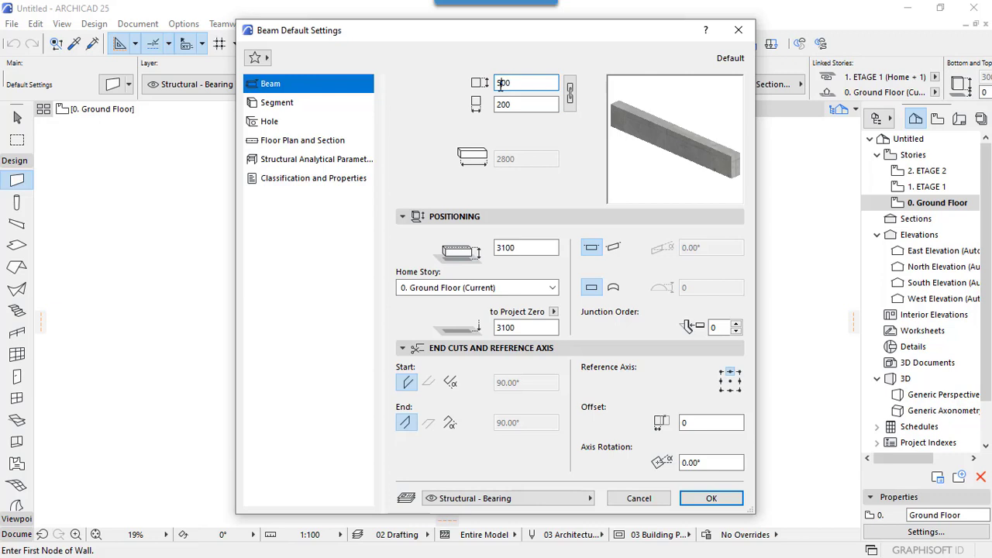
text(5)
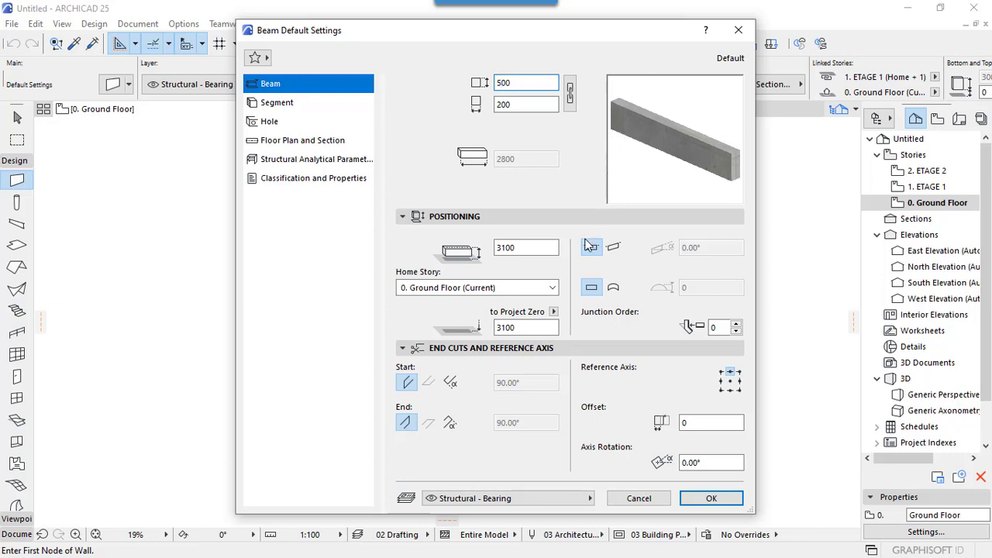
key(End)
click(524, 104)
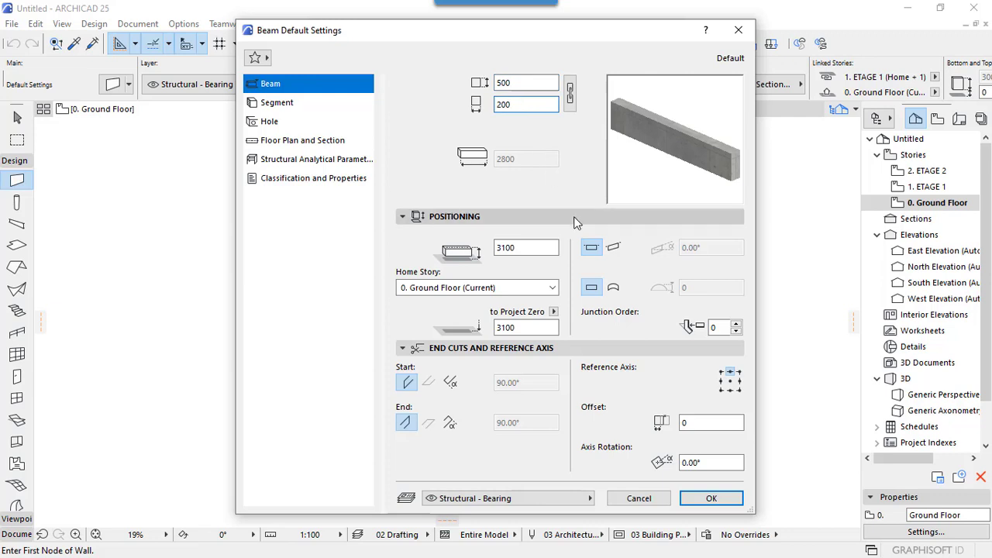
- Try ETAGE 1 as the beam's home story
click(554, 289)
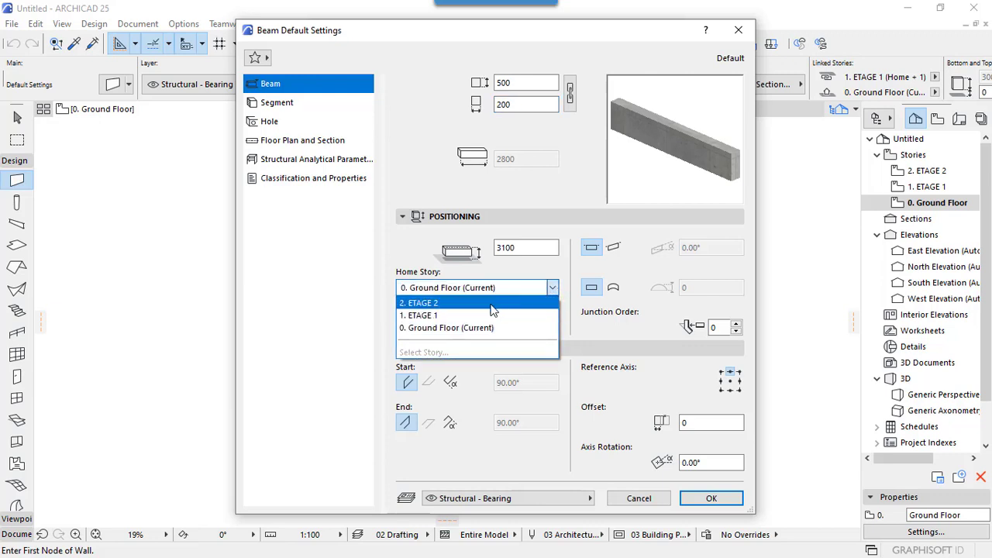
click(468, 316)
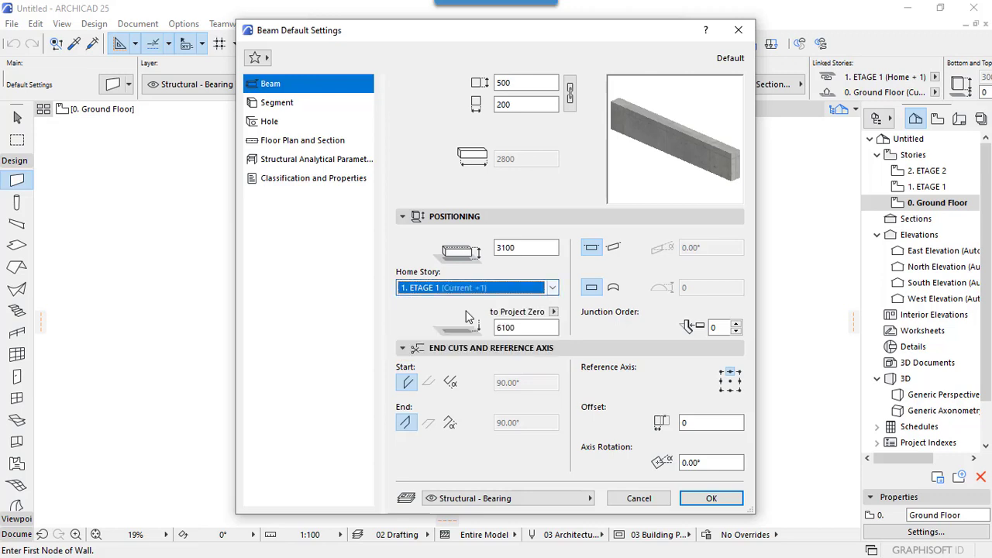
click(508, 291)
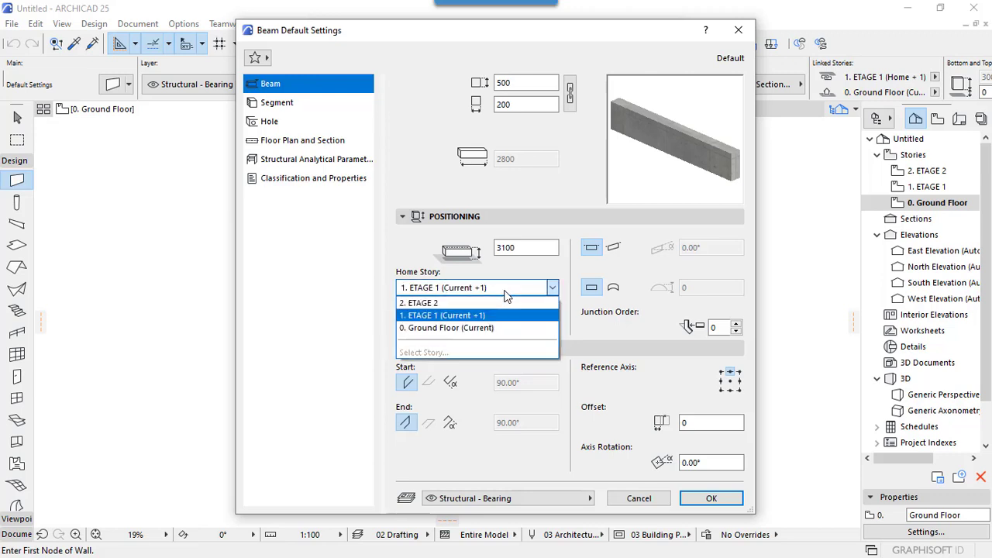
click(476, 317)
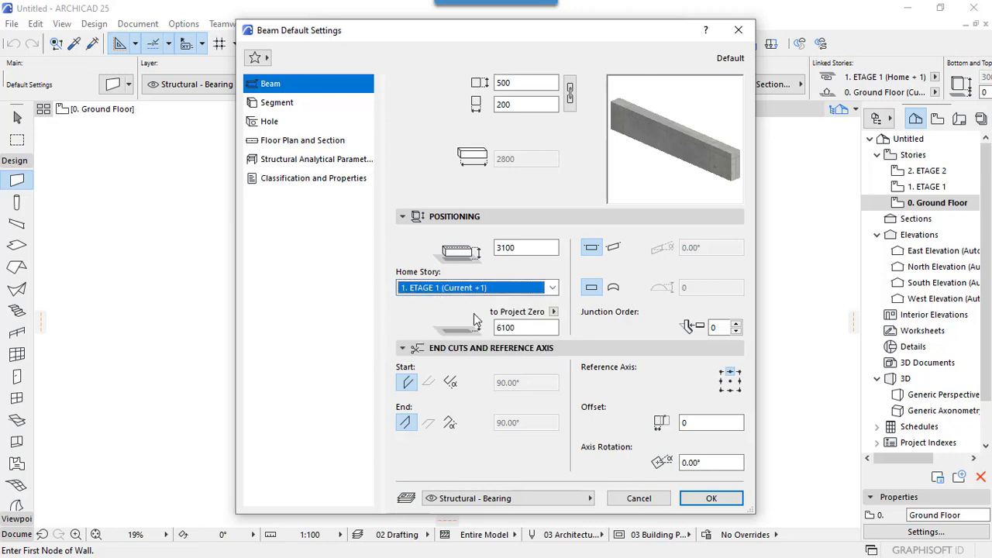
click(529, 247)
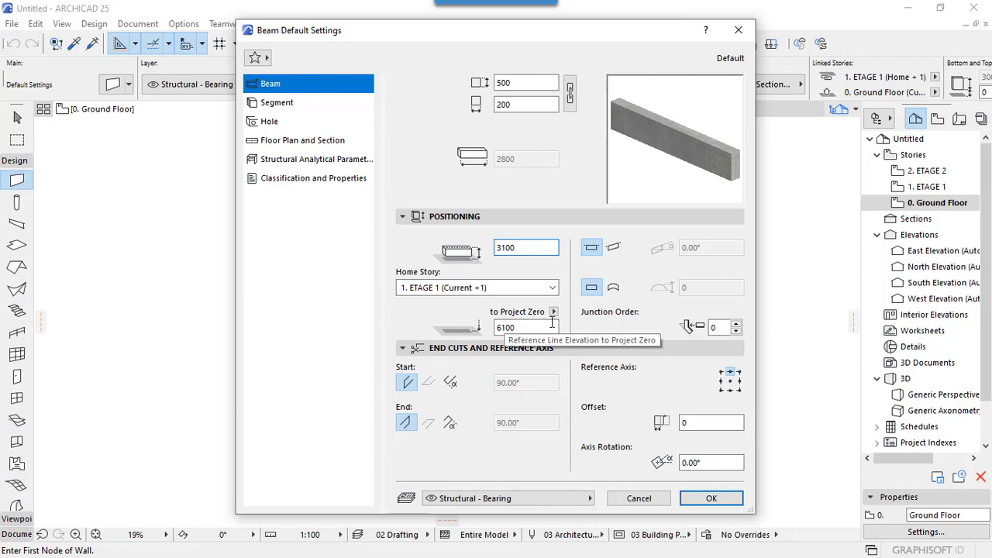
- Set the beam's home story to Ground Floor and check its elevation to project zero
click(552, 288)
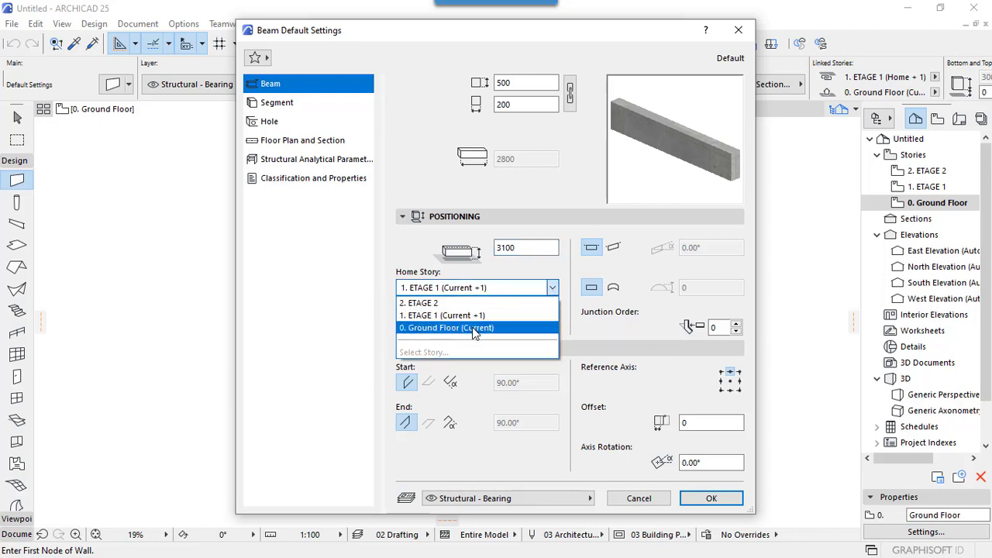
click(477, 328)
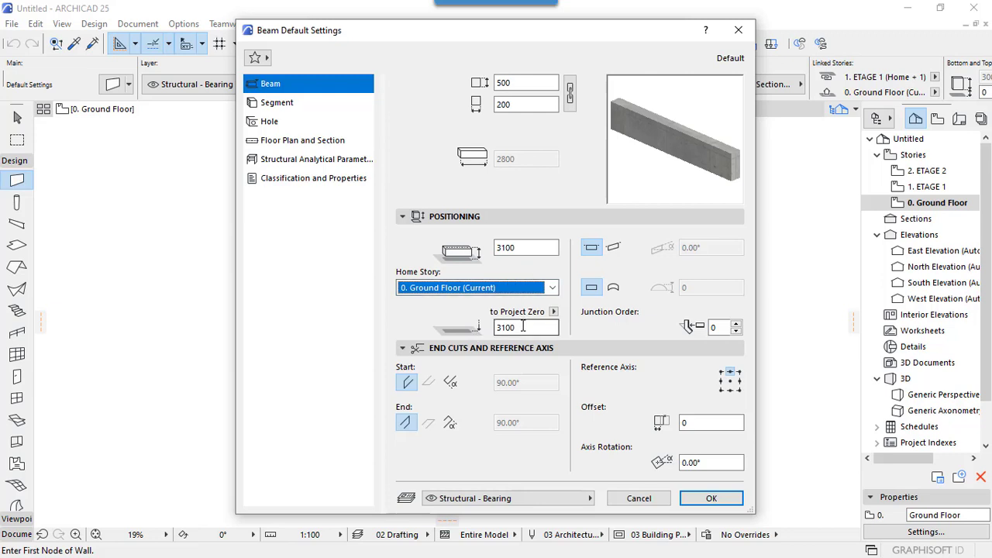
click(523, 327)
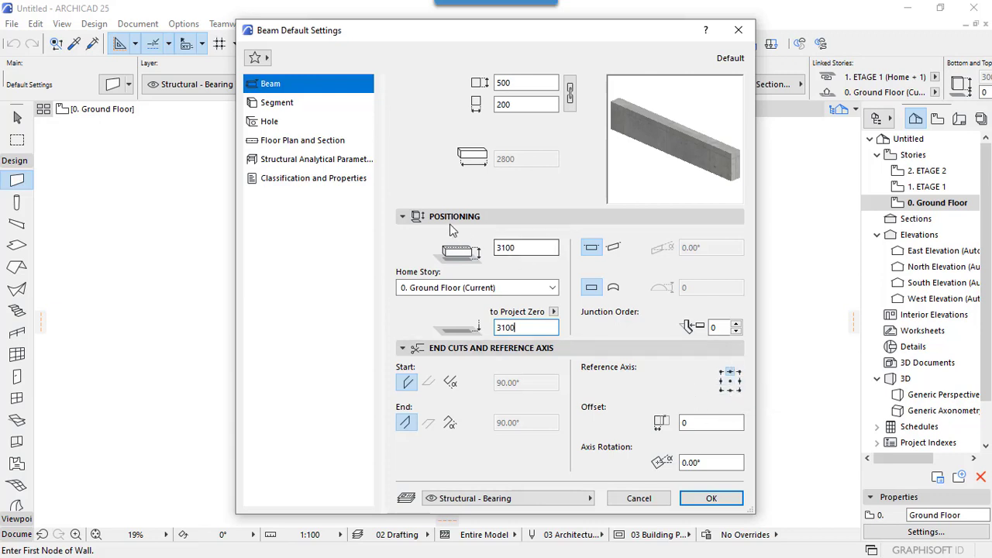
- Review the beam's segment, hole, and floor plan and section settings
click(293, 111)
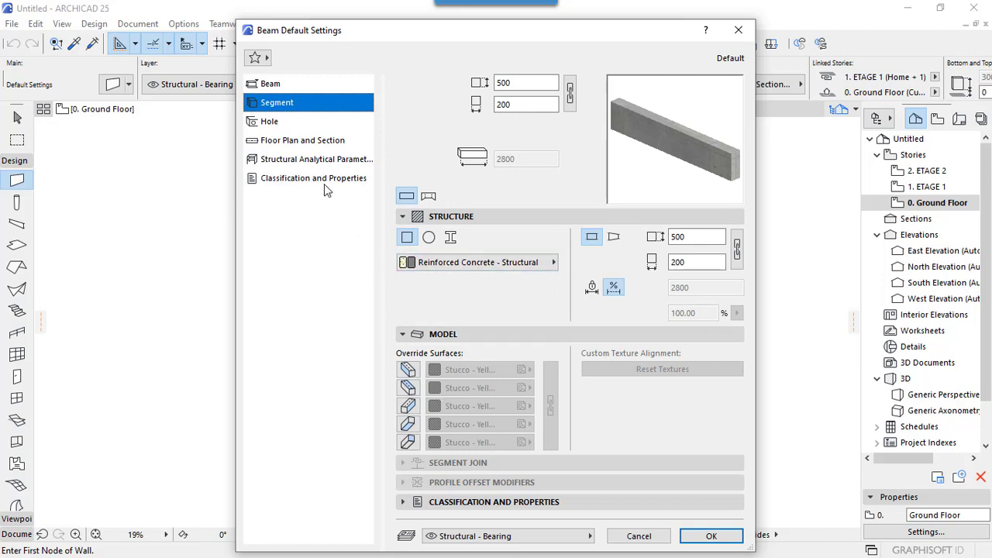
click(283, 127)
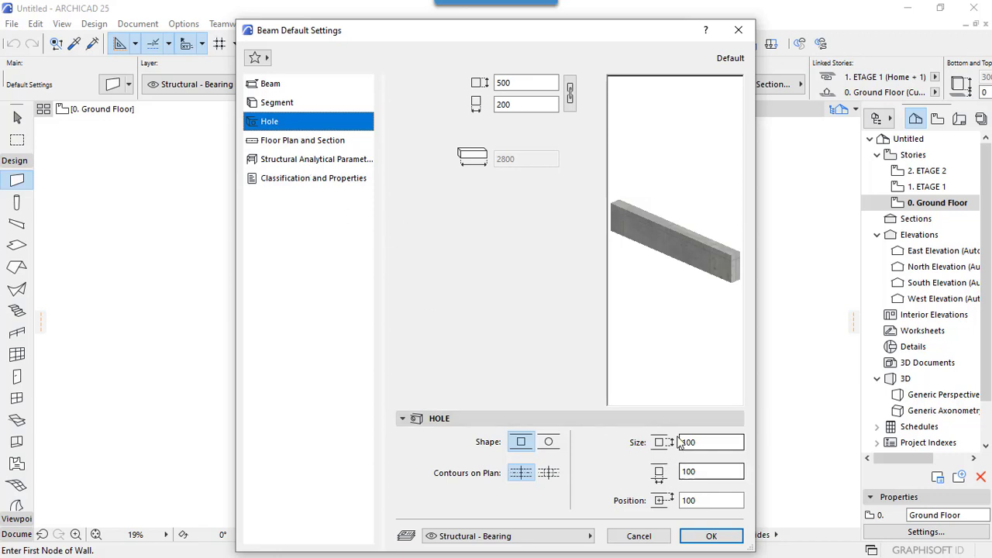
click(297, 142)
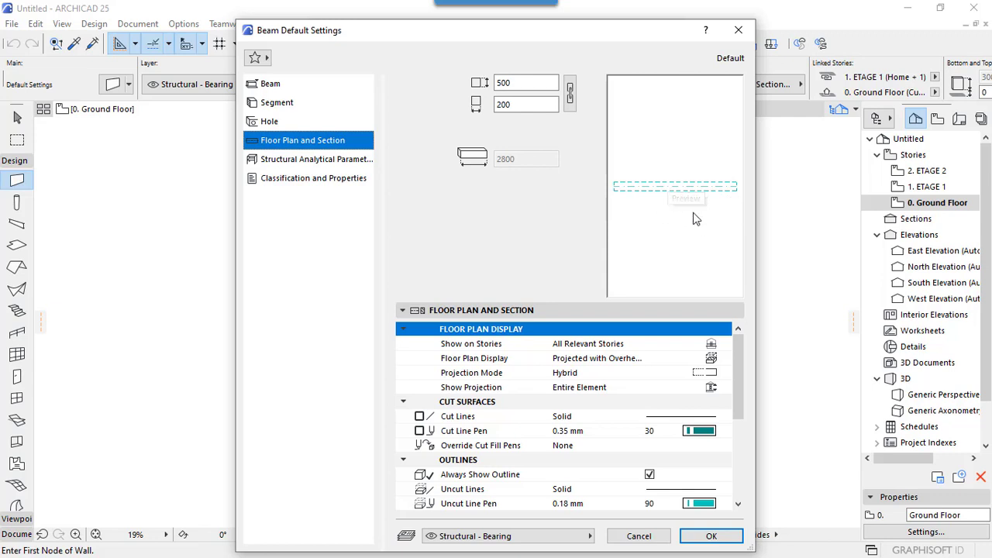
- Set the beam's structural function to Load-Bearing Element, check its classification and accept the beam default settings
click(332, 164)
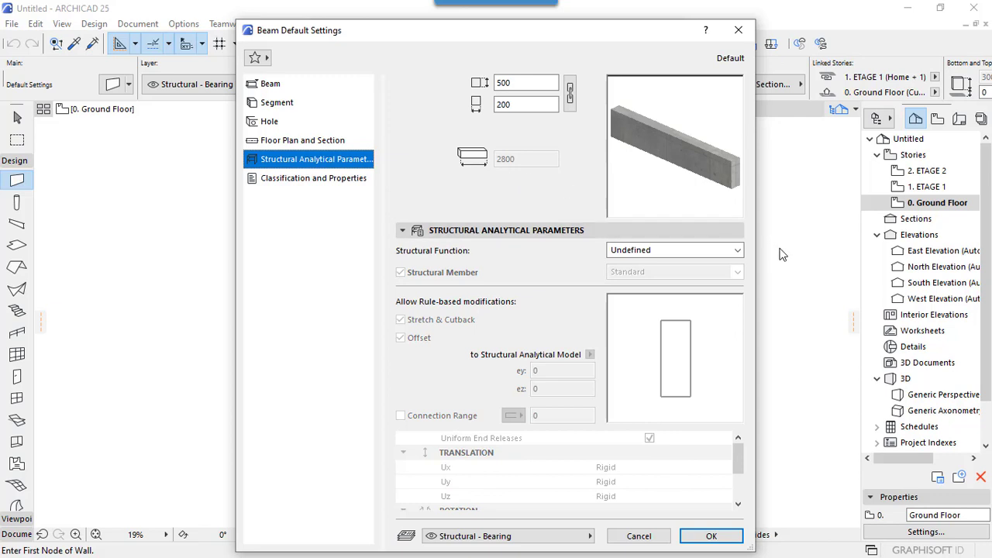
click(737, 250)
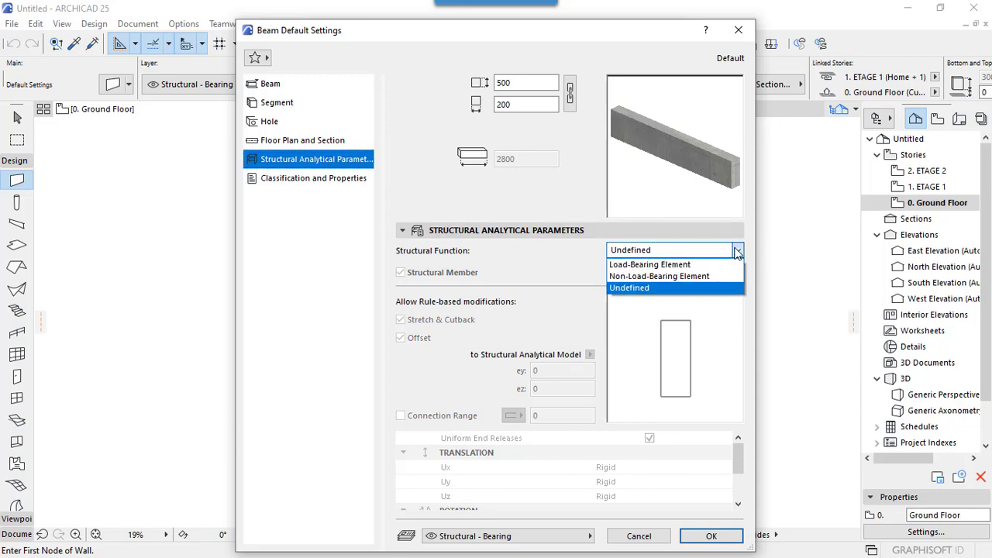
click(692, 265)
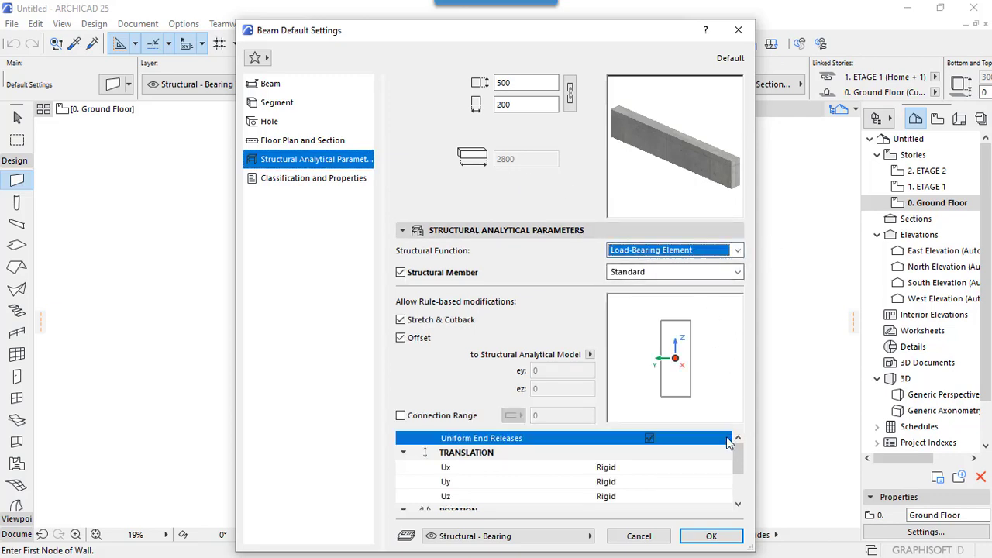
mouse_move(734, 458)
mouse_down()
mouse_move(739, 504)
mouse_move(730, 456)
mouse_up()
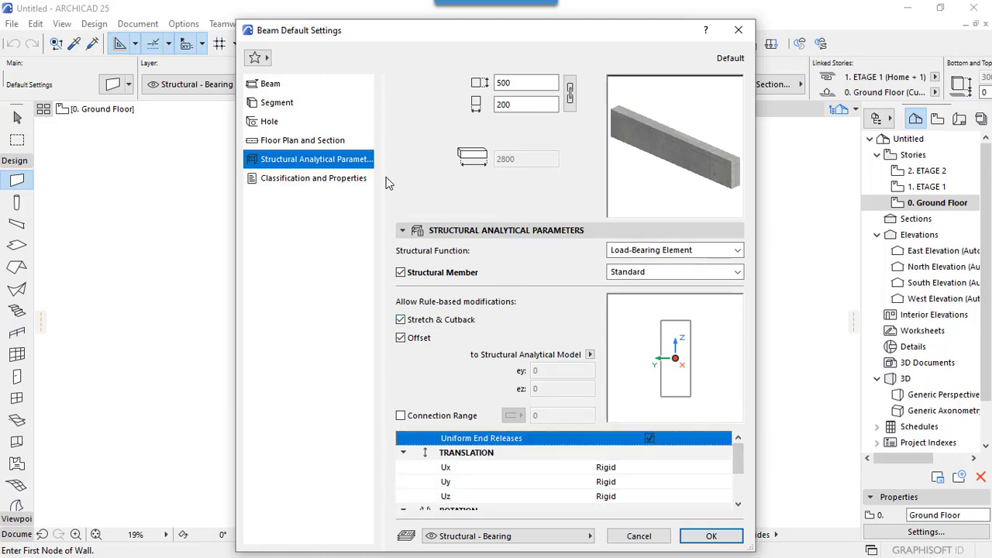
click(333, 180)
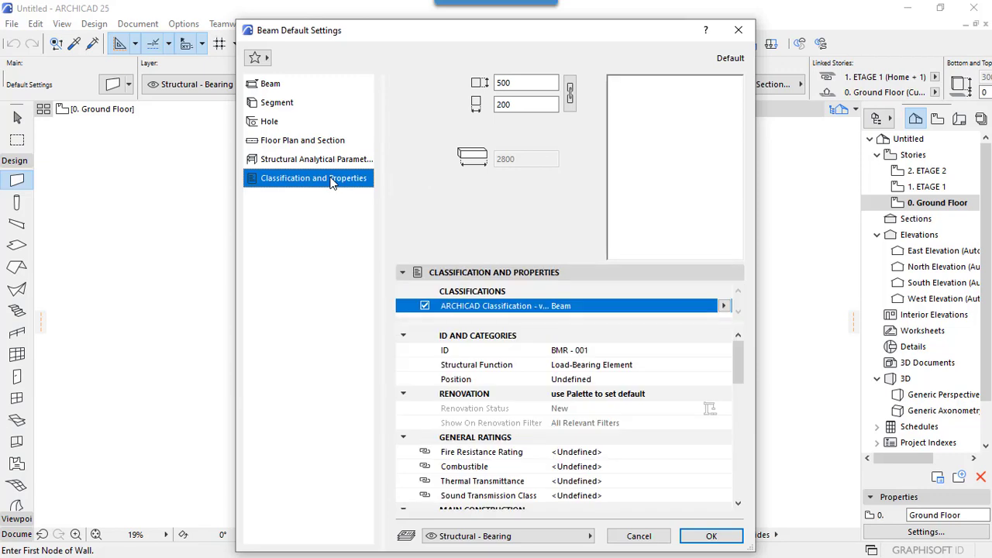
click(707, 537)
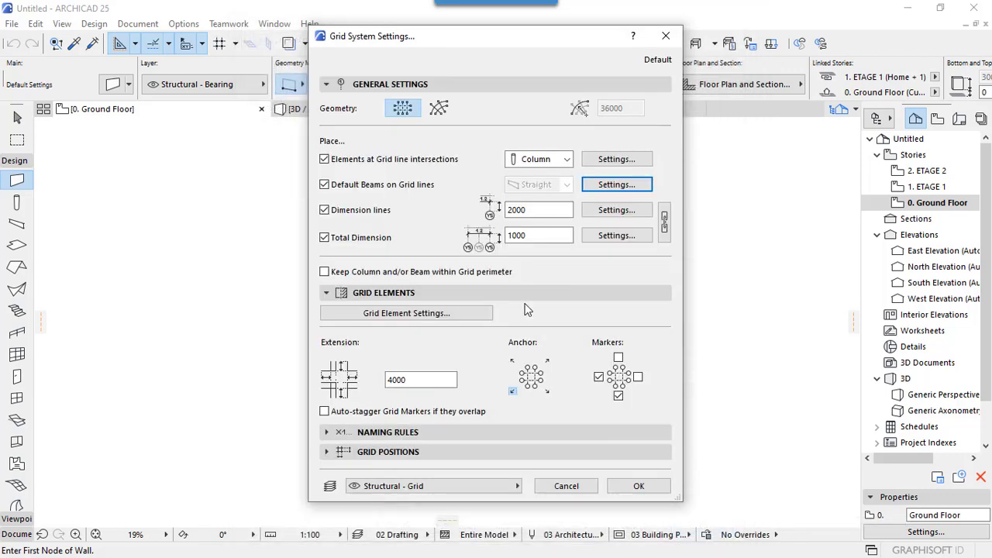
- Check the dimension line's type and details, and turn on Frame in its text style
click(620, 212)
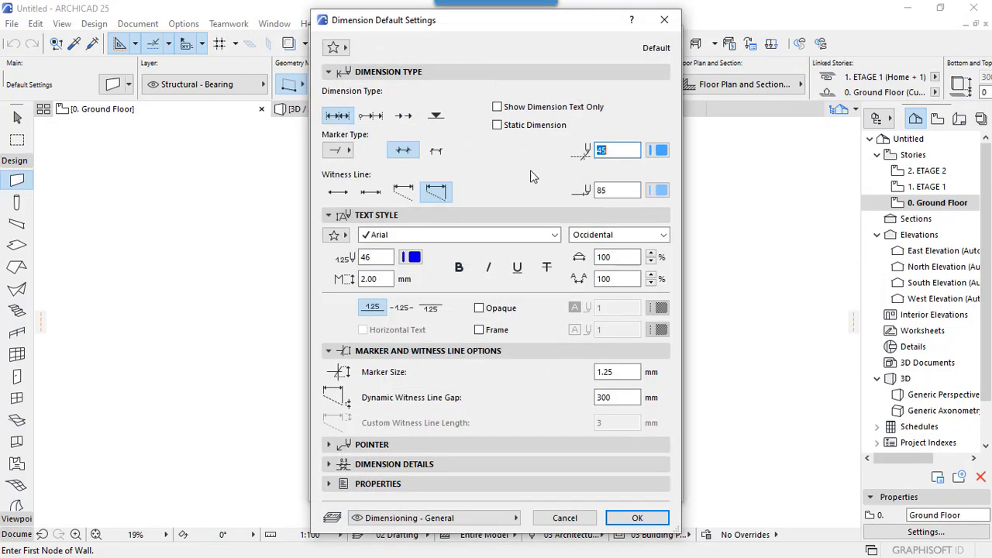
click(444, 463)
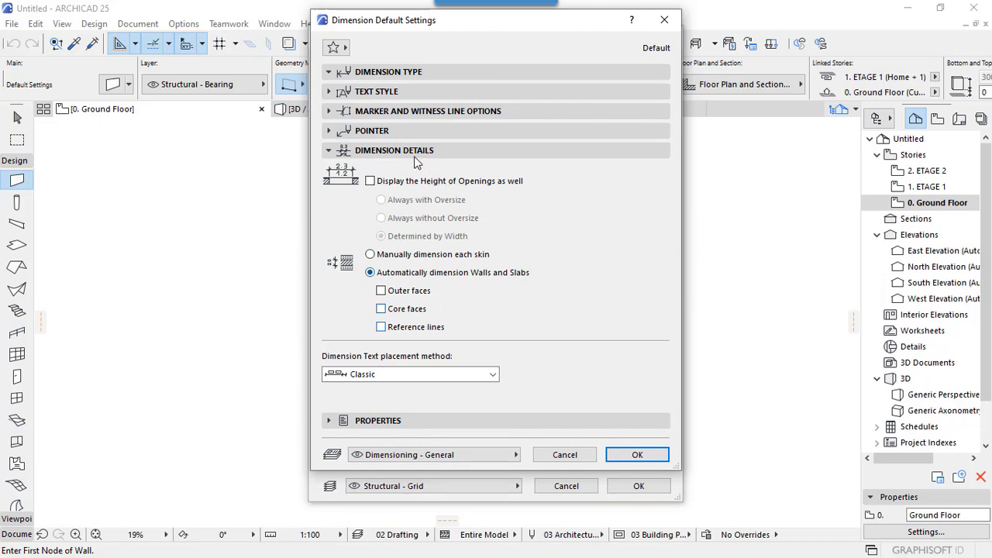
click(391, 153)
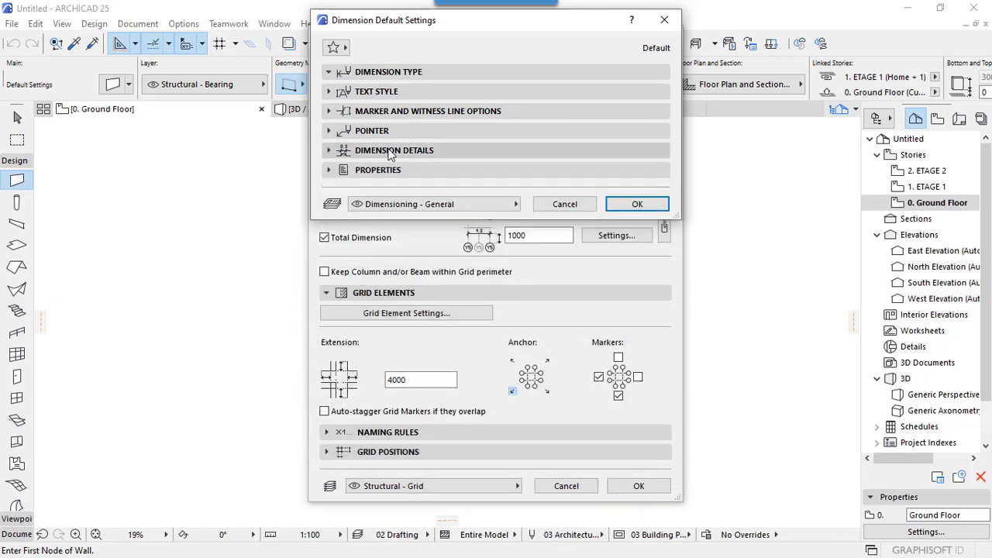
click(436, 91)
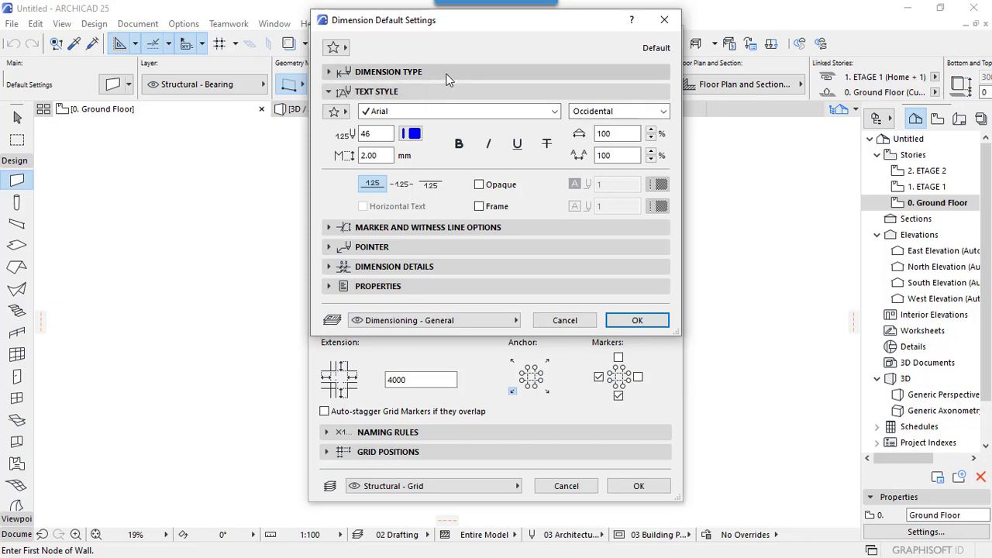
click(479, 207)
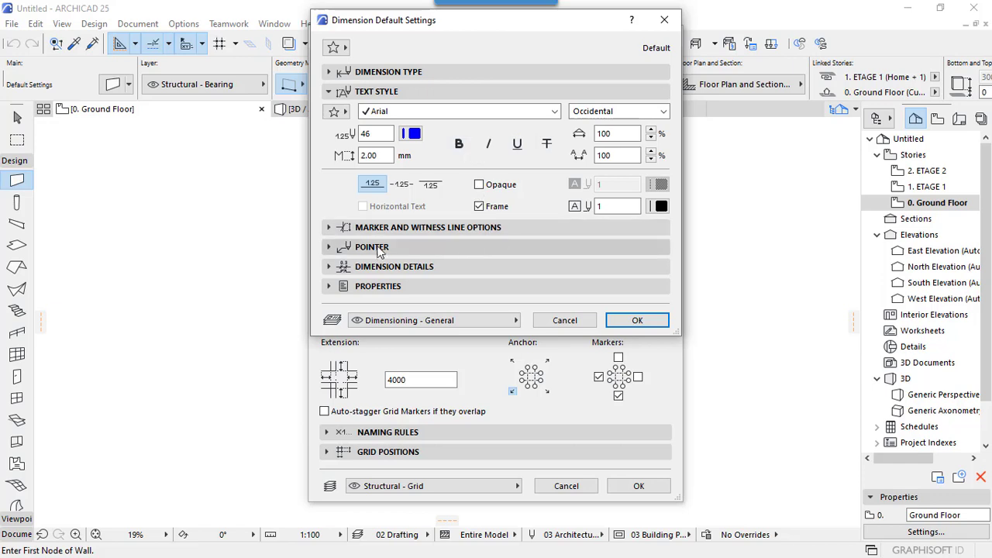
- Check the dimension line's marker and witness line options and dimension details, and accept the settings
click(447, 227)
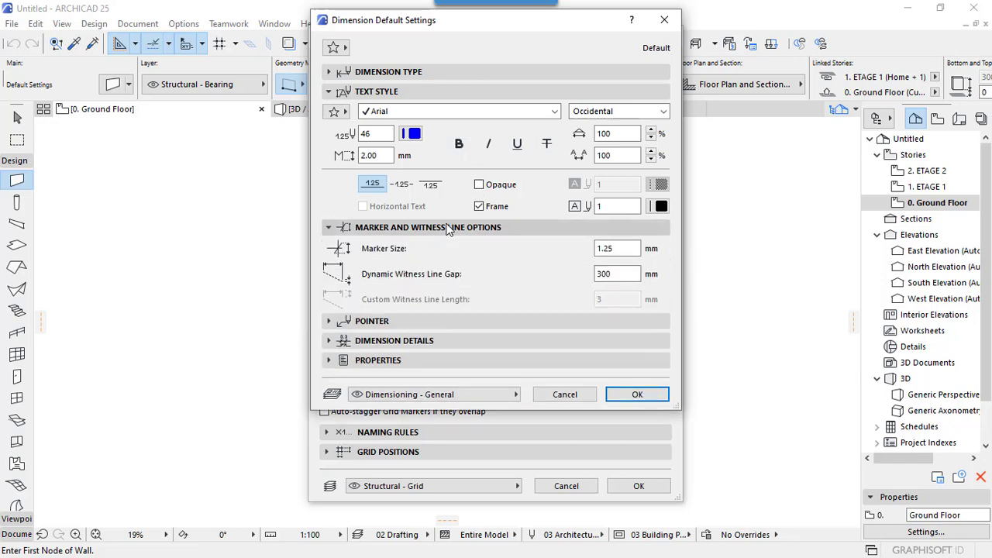
click(447, 227)
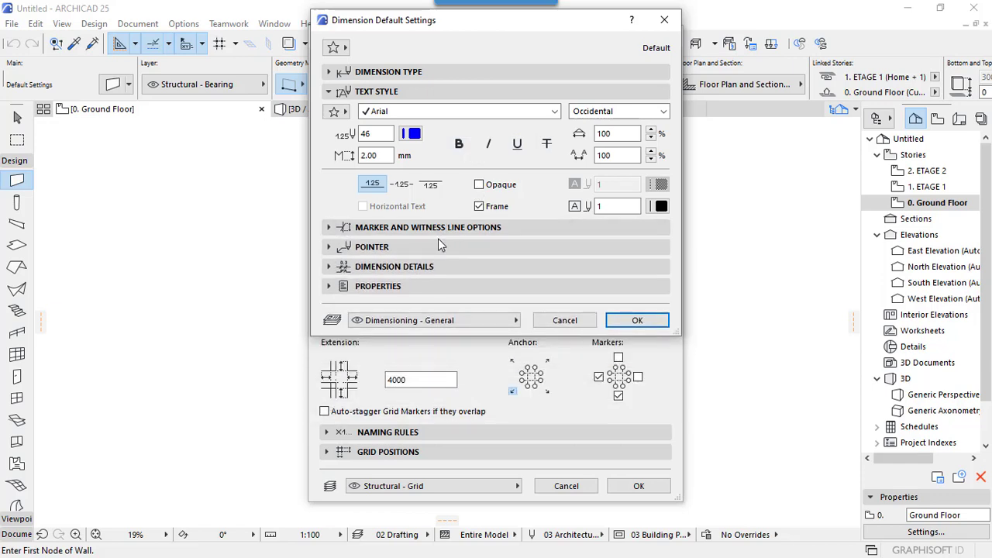
click(437, 244)
click(437, 246)
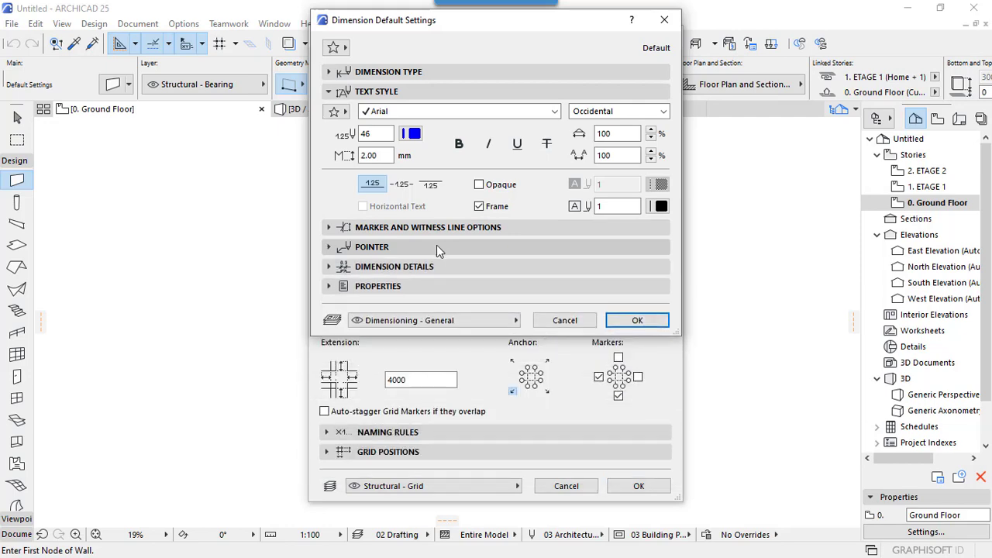
click(436, 266)
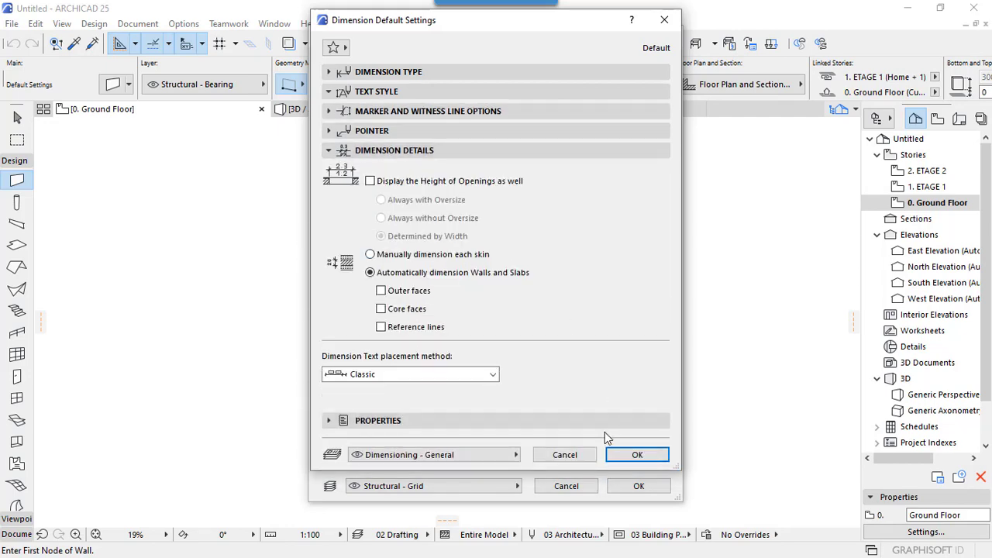
click(620, 455)
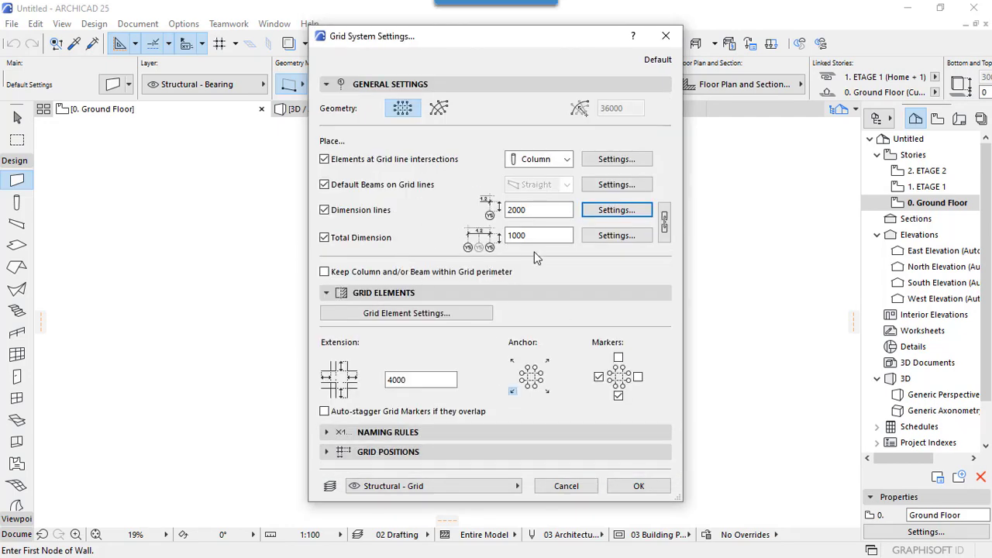
- Check and accept the total dimension's settings, and enable auto-staggering of overlapping grid markers
click(609, 238)
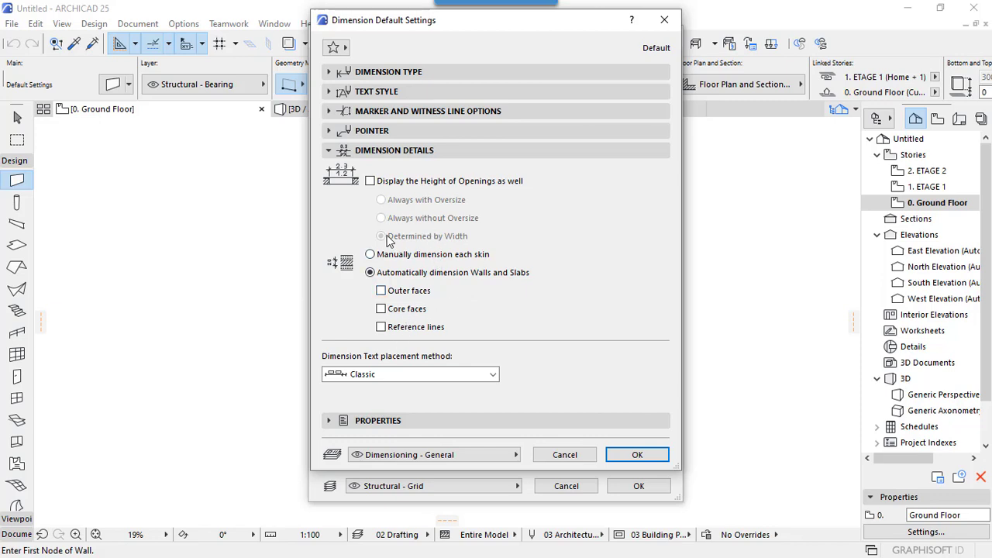
click(623, 455)
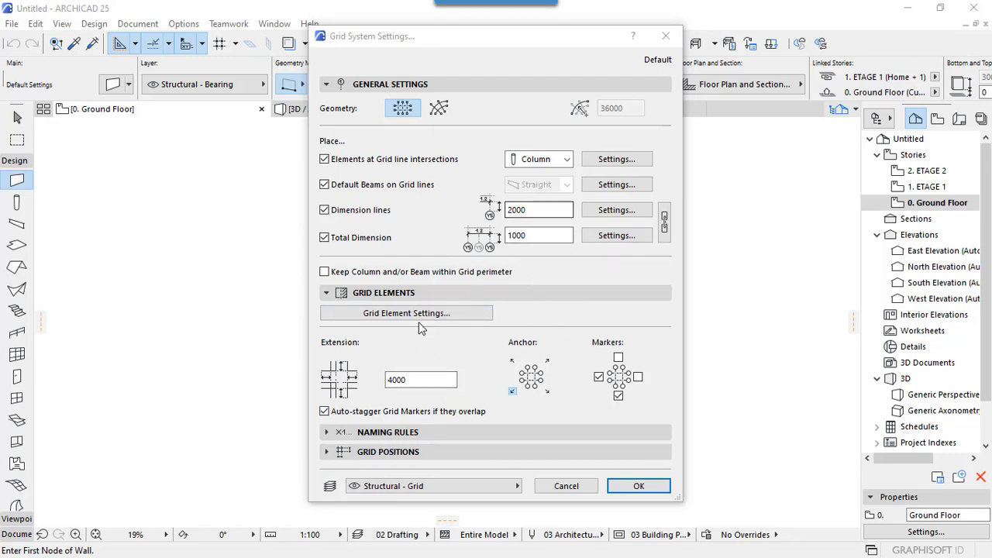
click(637, 487)
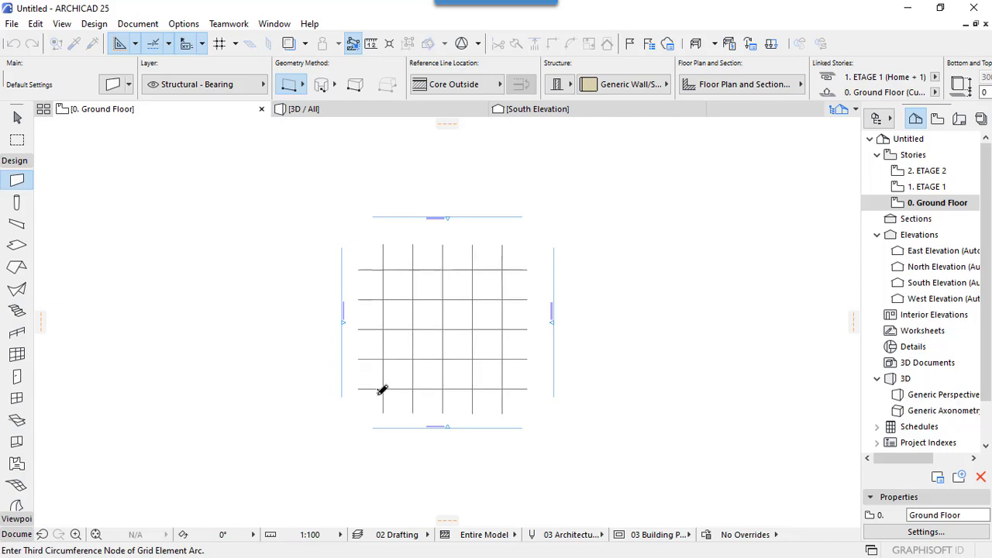
drag(381, 392, 338, 501)
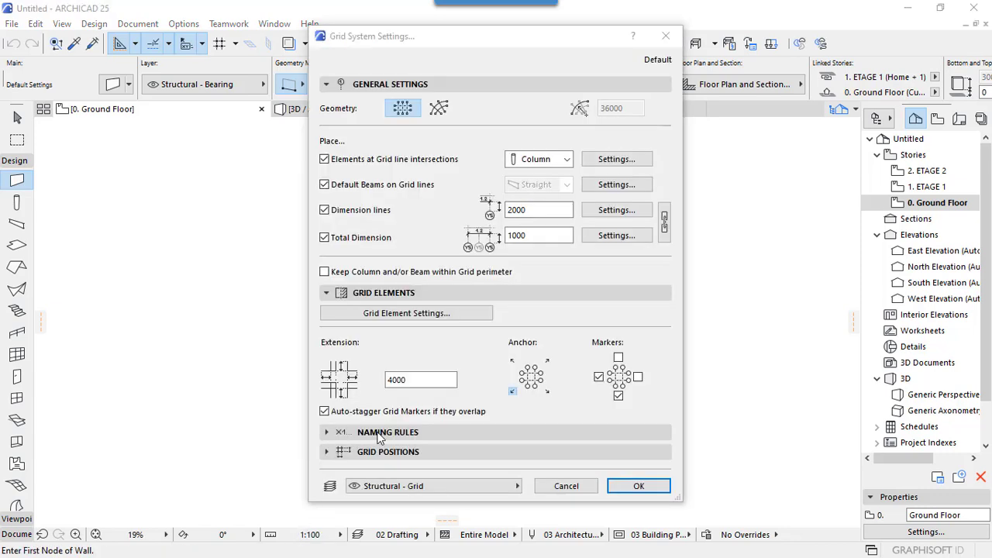
- Remove horizontal grid line E and set the distances of horizontal lines B, C and D to 5000
click(414, 452)
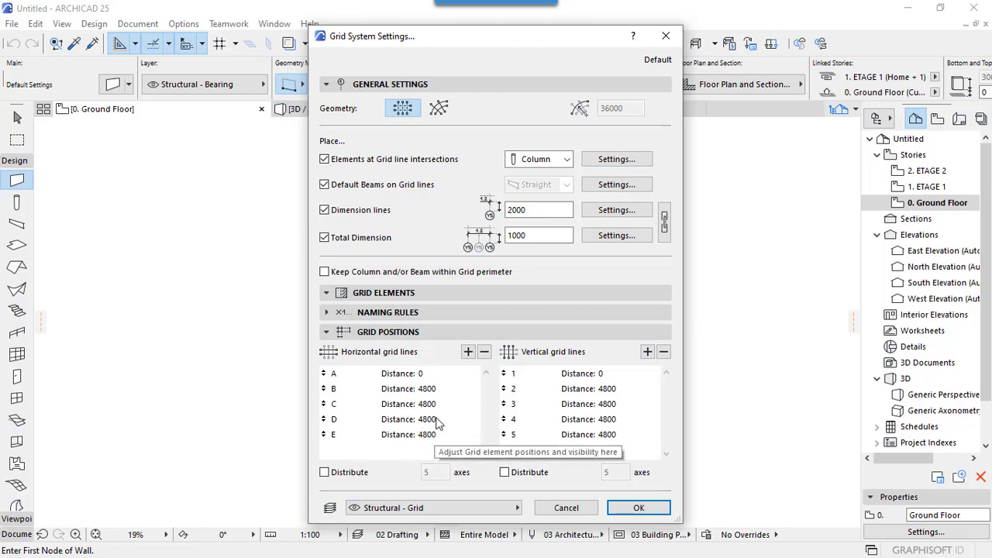
click(415, 437)
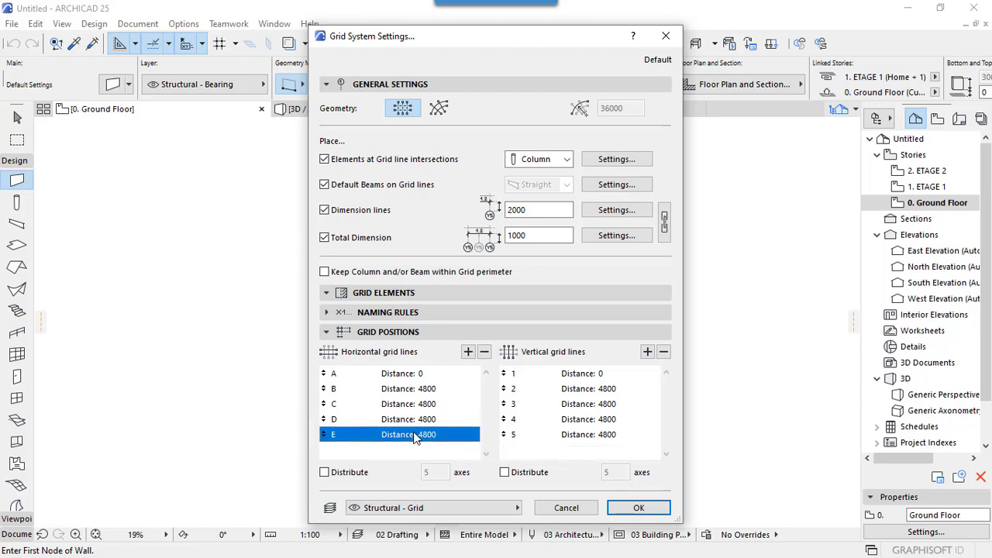
click(485, 352)
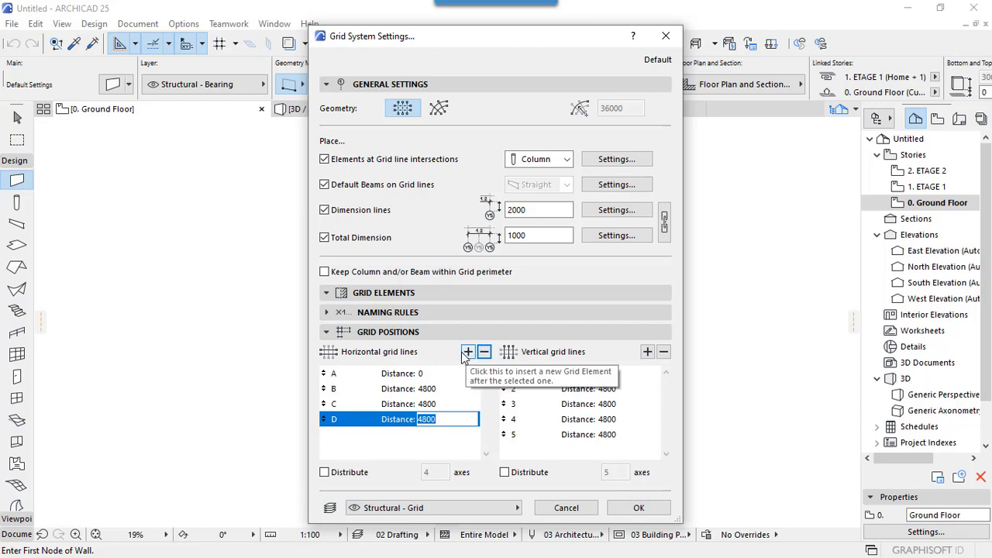
click(438, 421)
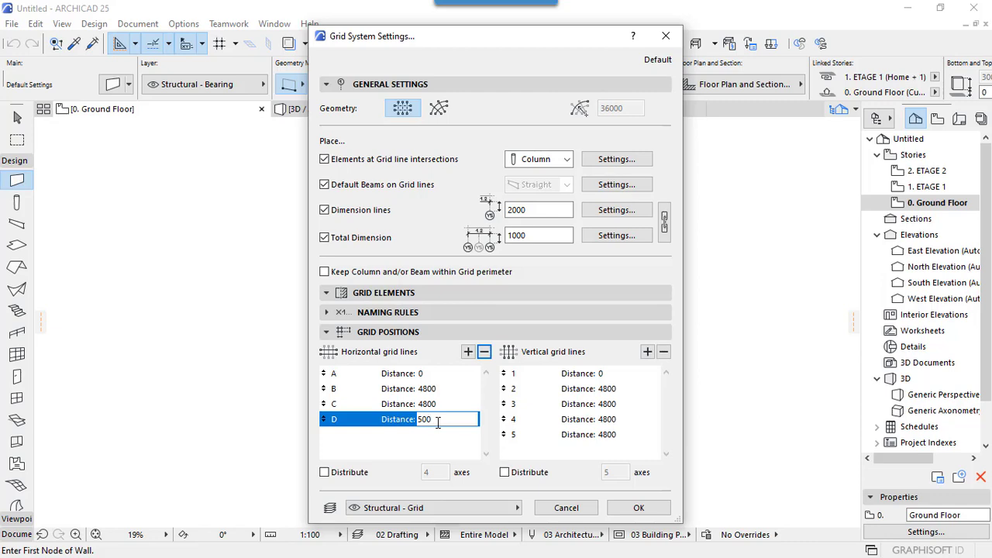
click(438, 408)
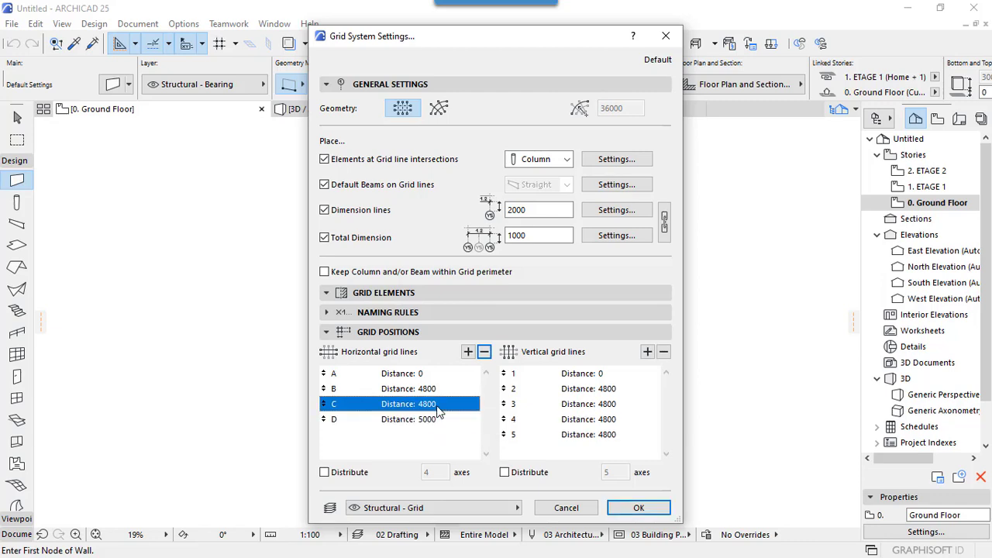
text(5000)
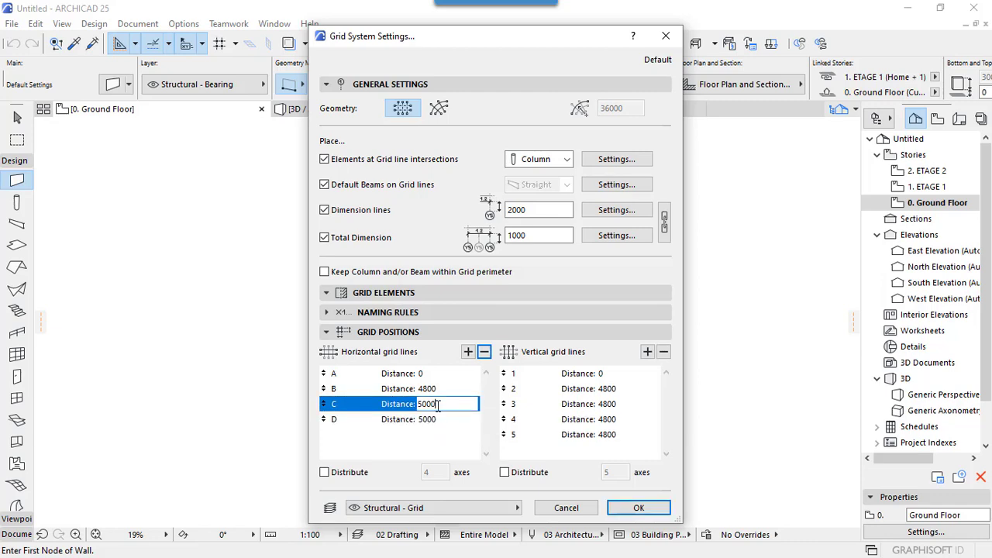
click(436, 390)
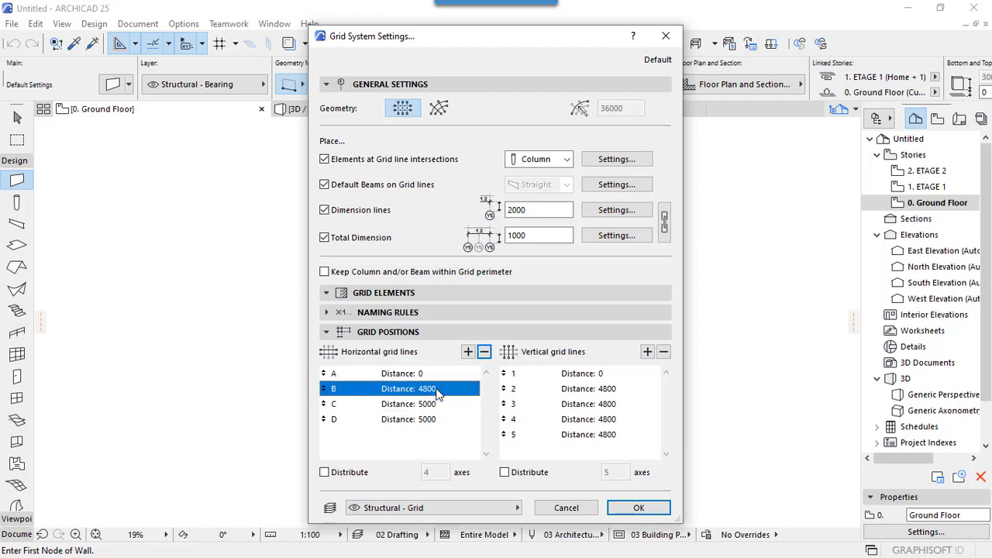
text(5000)
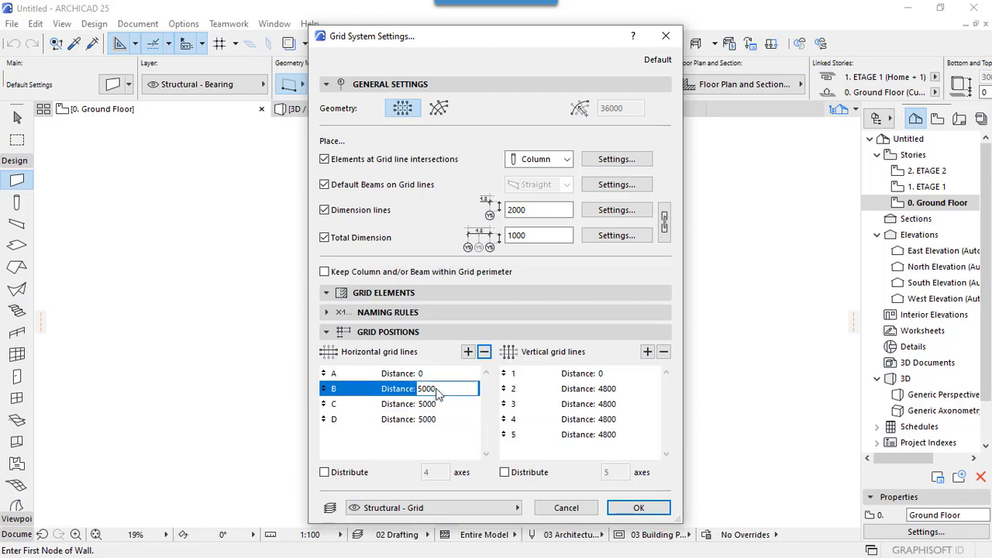
- Remove vertical grid line 5 and set the distances of vertical lines 2, 3 and 4 to 5000
click(603, 423)
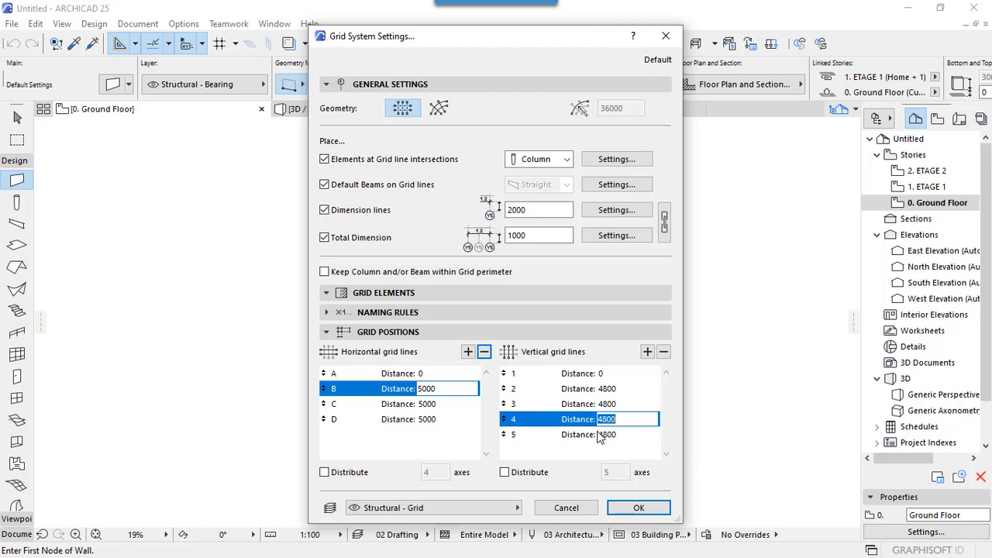
click(602, 435)
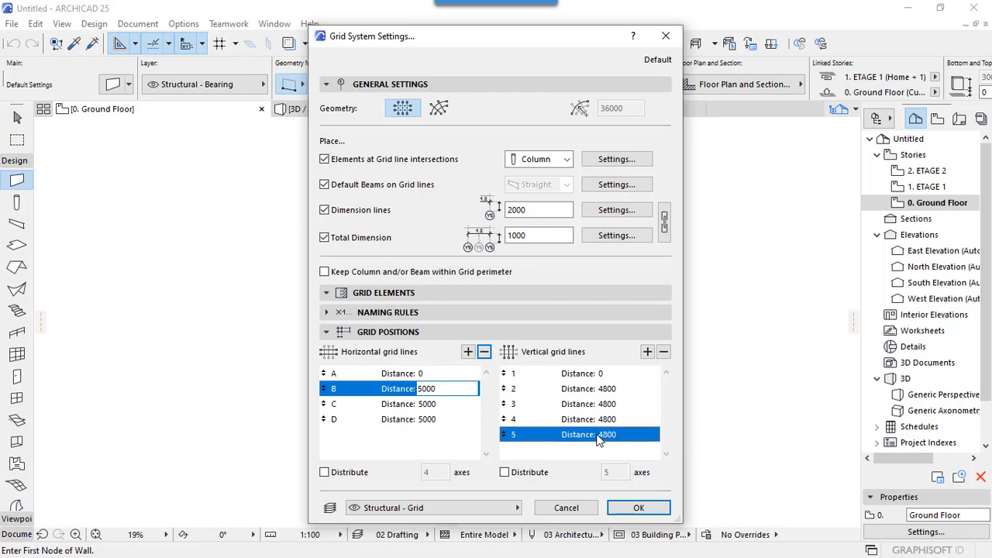
click(663, 353)
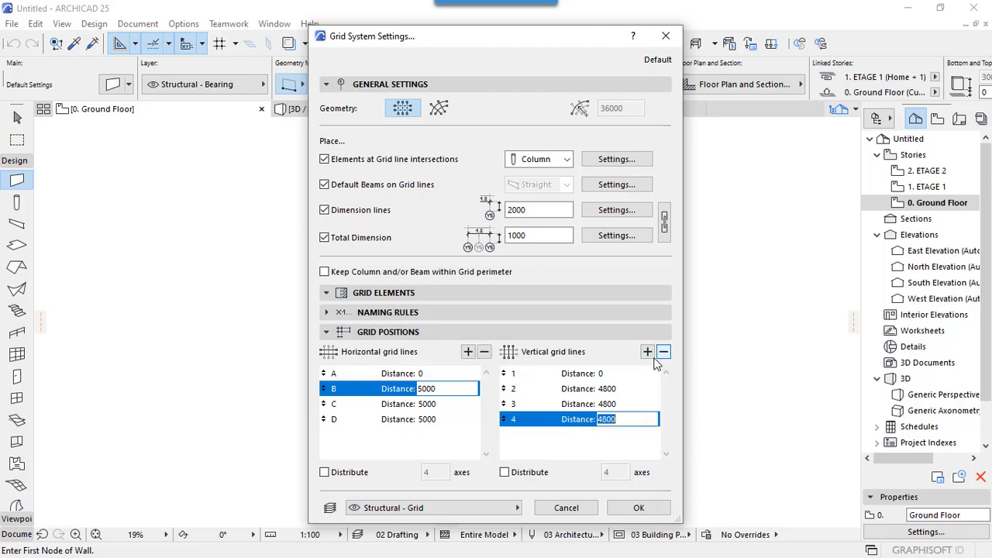
click(606, 390)
click(605, 389)
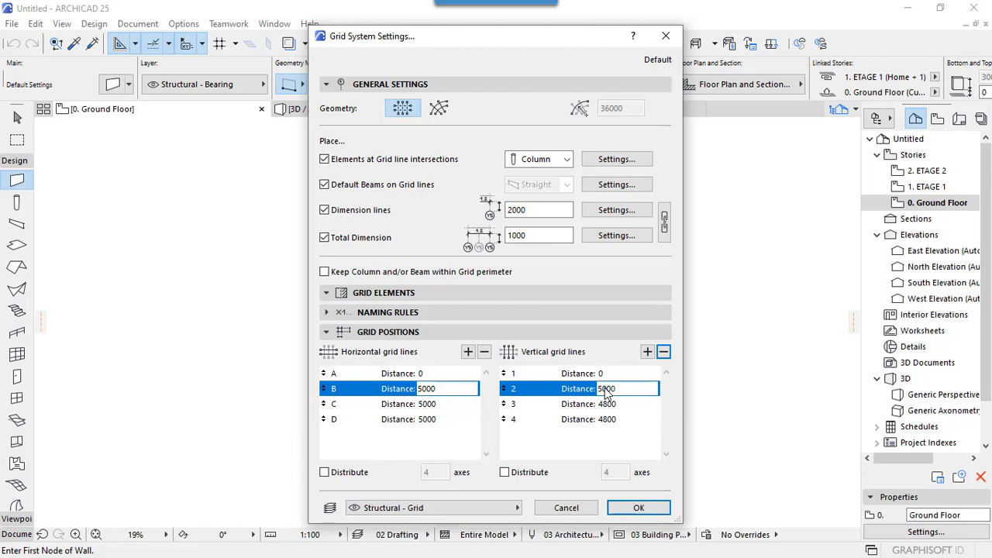
click(619, 406)
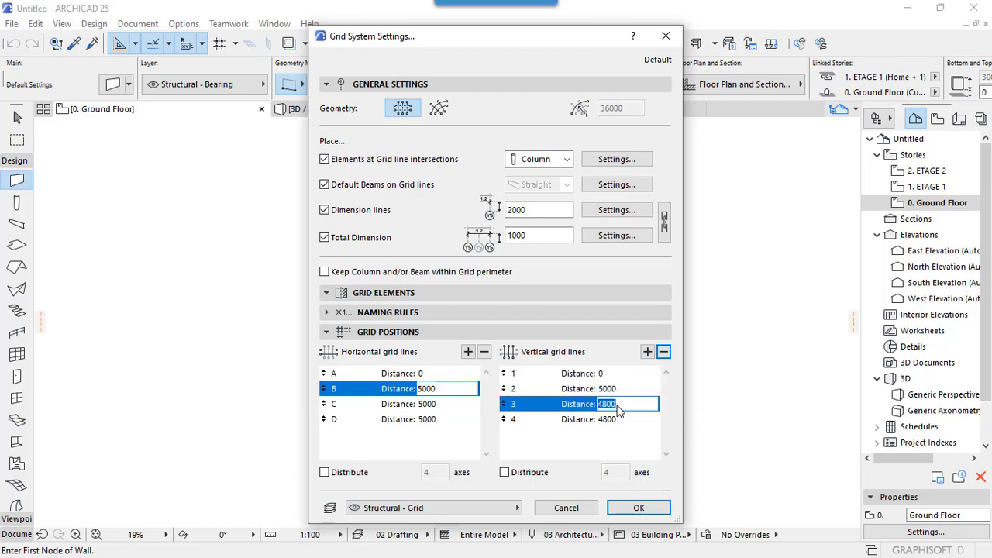
text(5000)
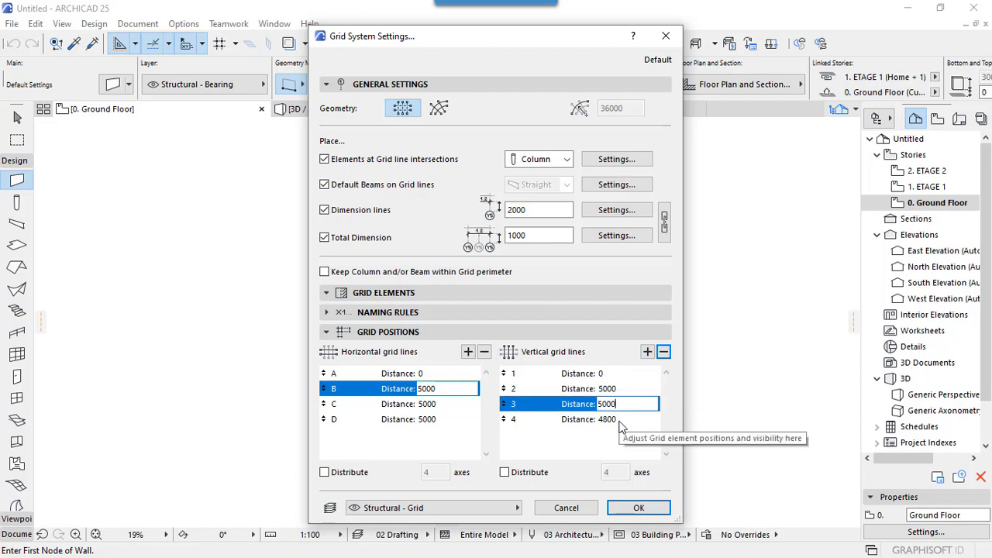
click(620, 422)
text(5000)
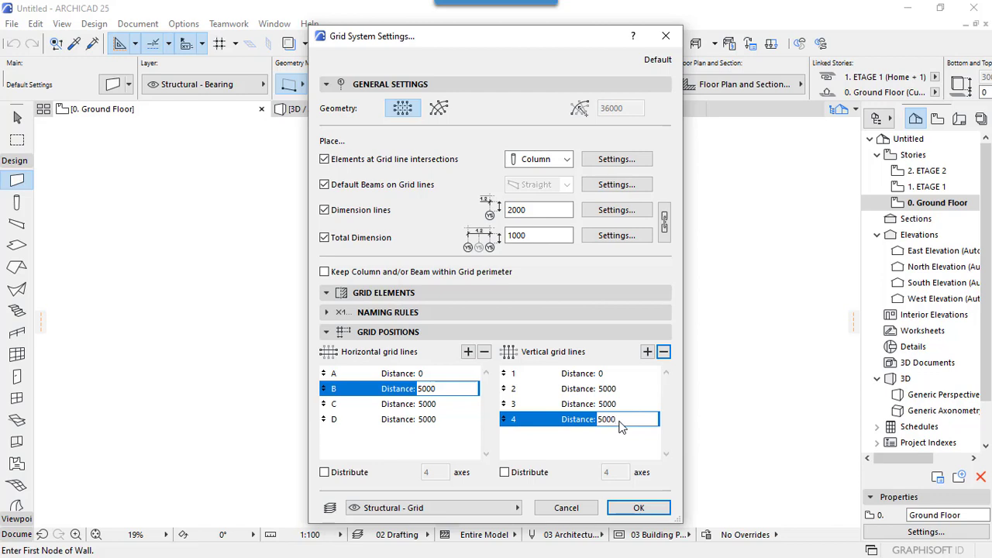
click(570, 419)
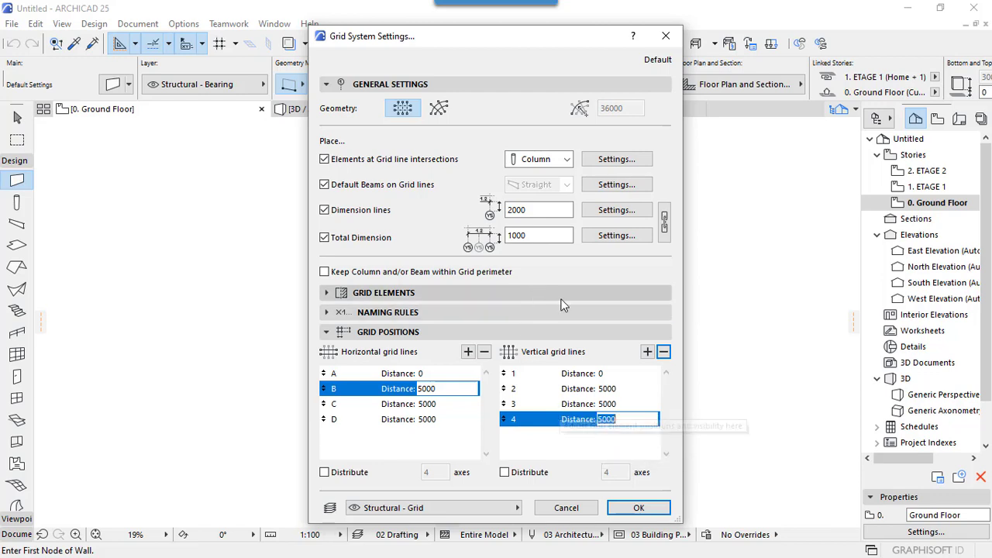
- Accept the grid system settings and place the grid unrotated between the elevation markers on the Ground Floor plan
click(637, 509)
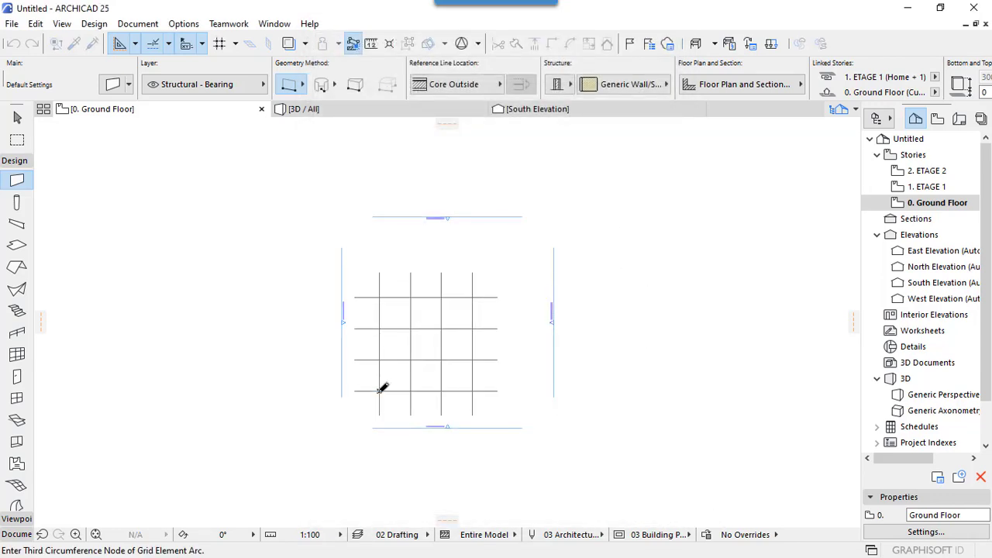
click(379, 390)
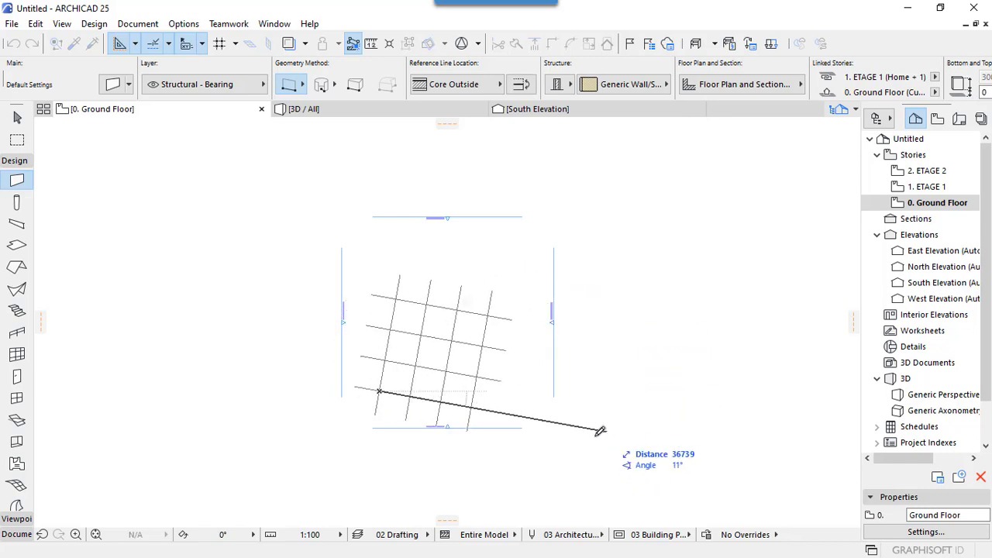
click(518, 387)
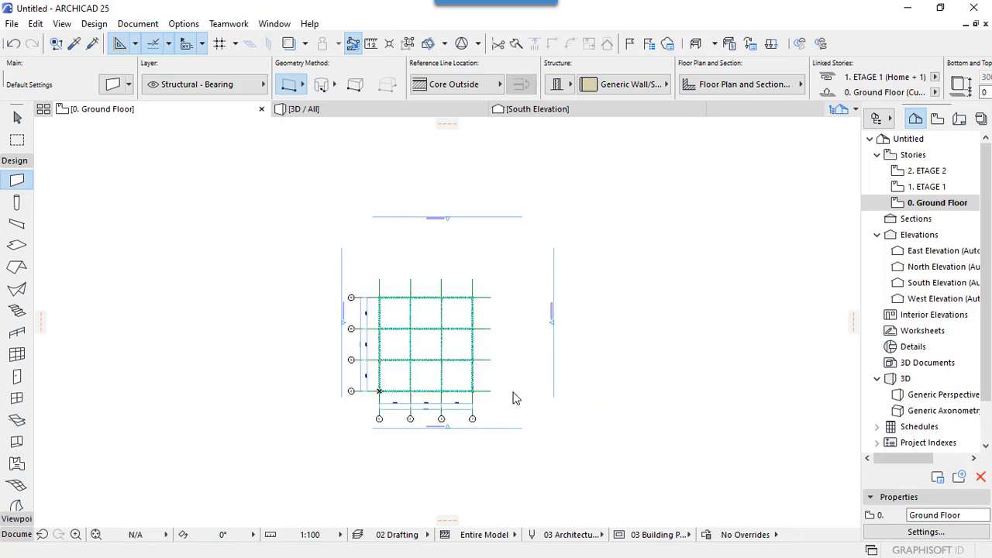
click(513, 392)
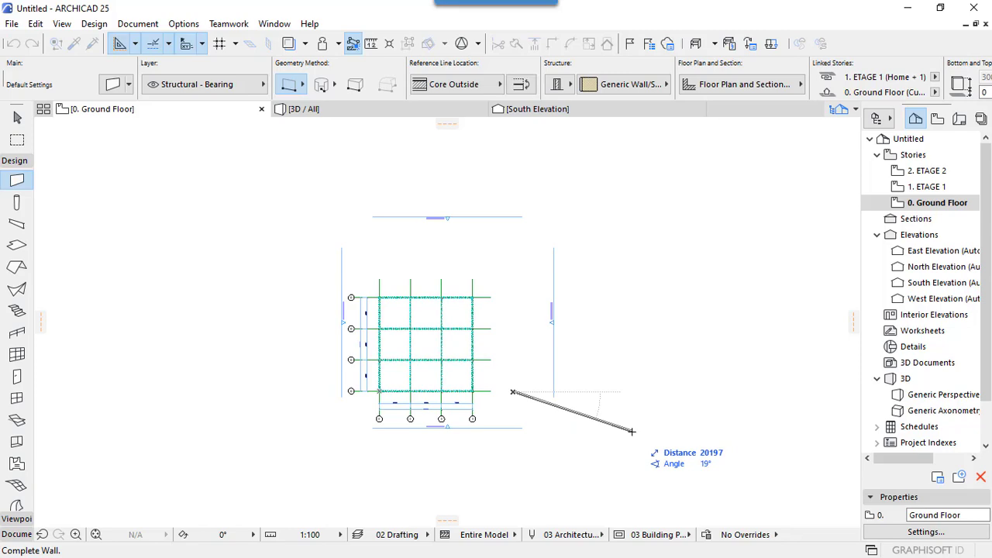
key(Escape)
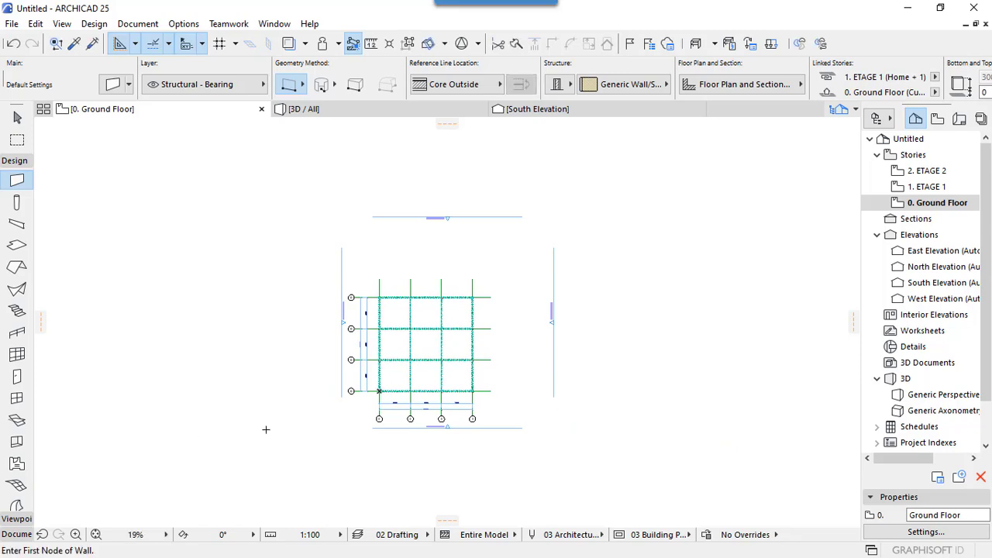
- Examine the placed grid's markers and dimensions on the Ground Floor plan, and its columns and beams in the 3D perspective
scroll(379, 391, up, 8)
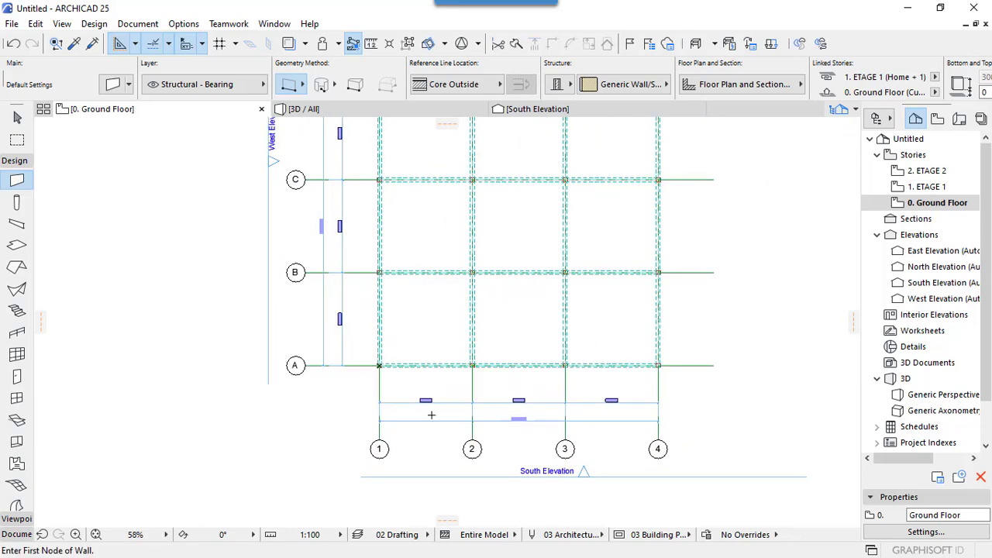
scroll(432, 409, up, 2)
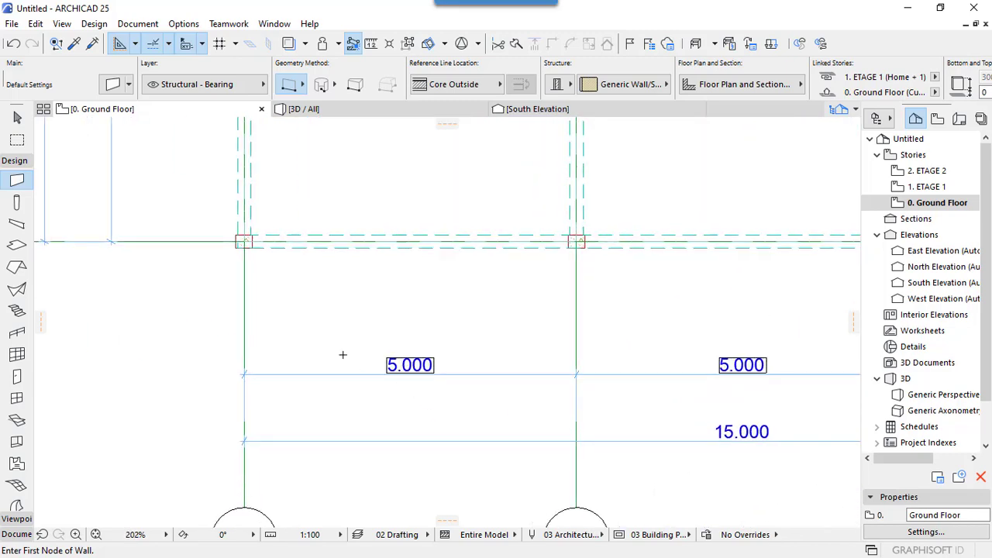
scroll(342, 355, down, 3)
scroll(555, 396, up, 3)
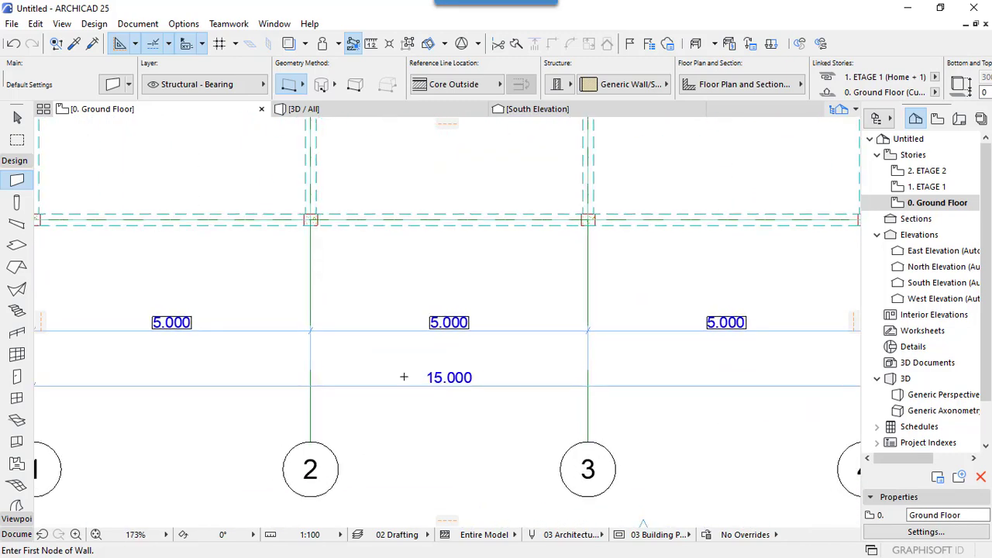
scroll(490, 393, down, 5)
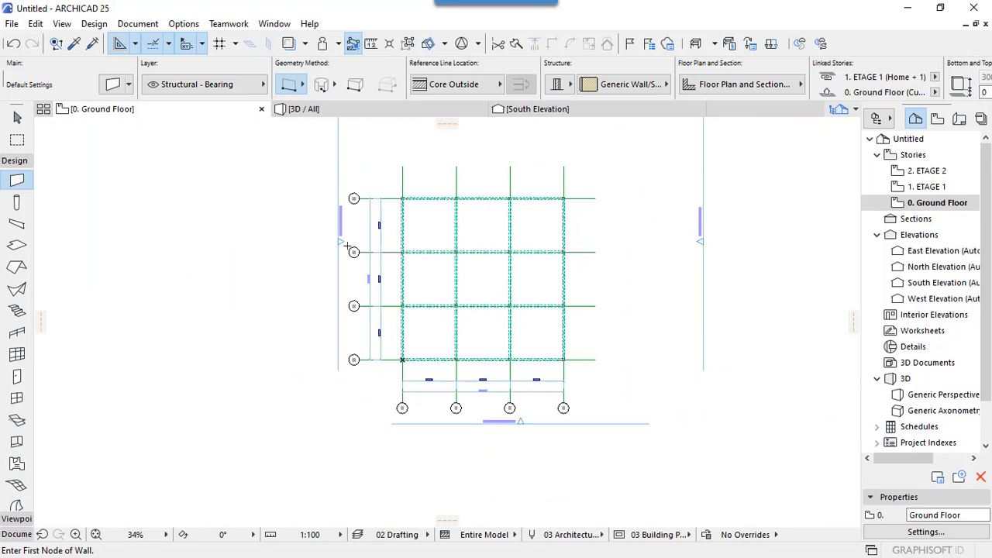
scroll(351, 247, up, 7)
scroll(343, 204, down, 5)
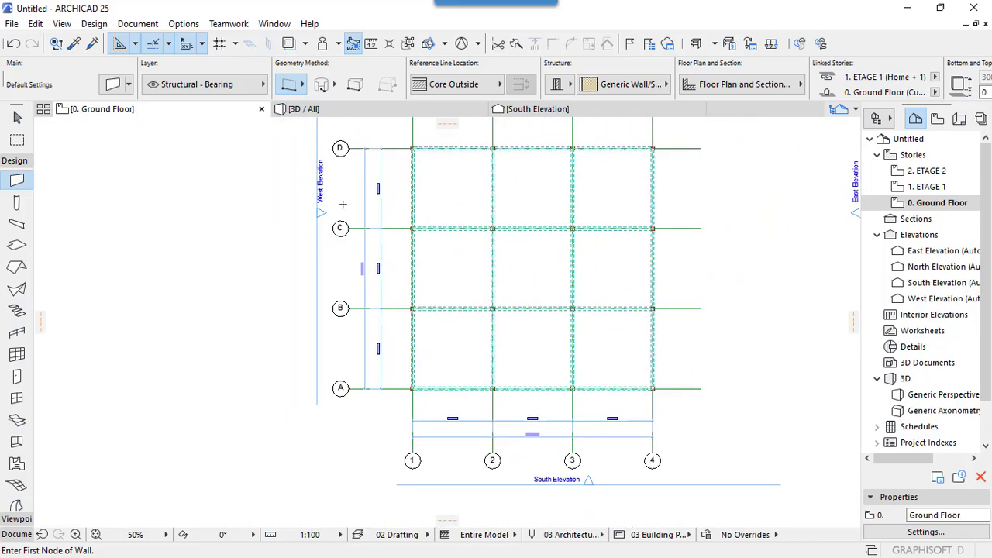
scroll(343, 204, down, 1)
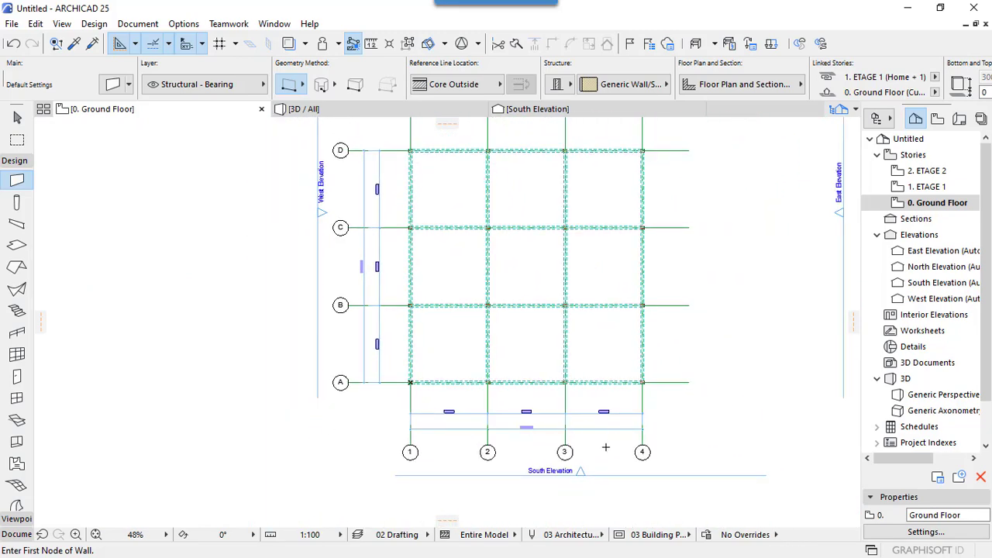
scroll(344, 354, down, 3)
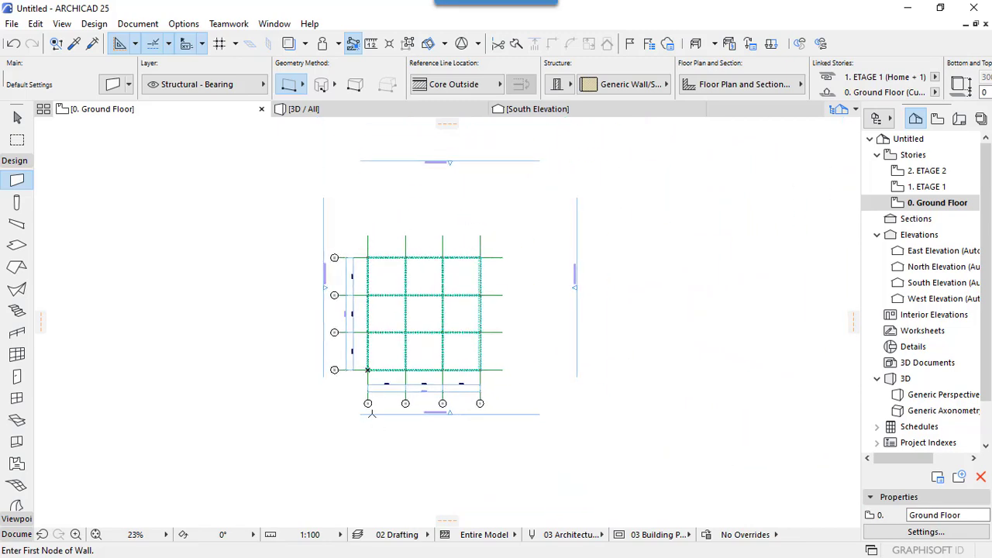
scroll(371, 412, up, 4)
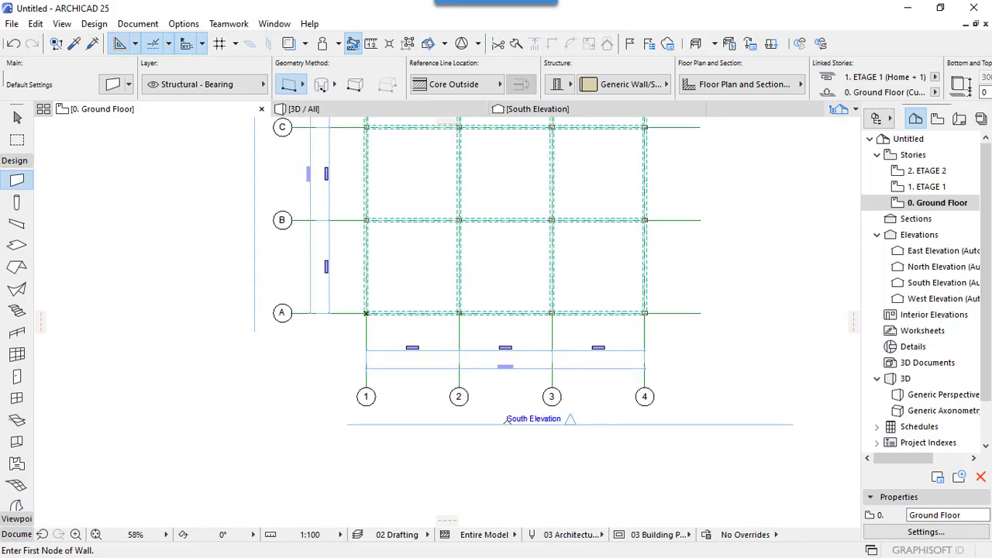
scroll(497, 395, down, 4)
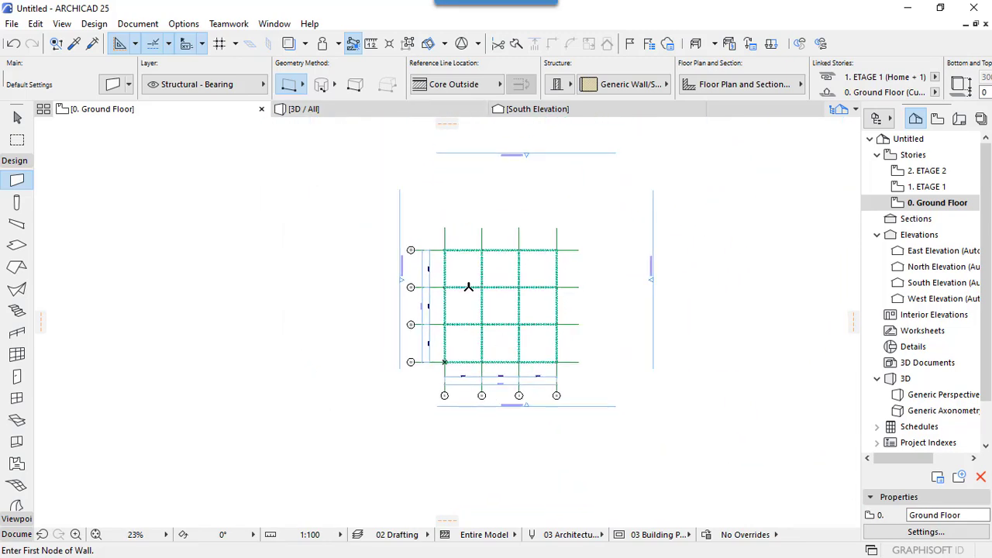
click(326, 108)
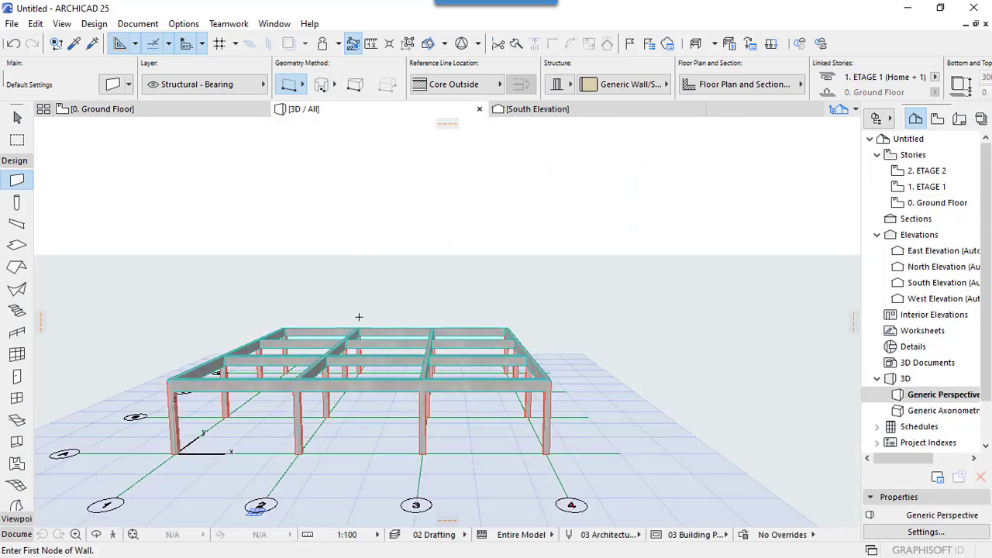
scroll(423, 371, down, 1)
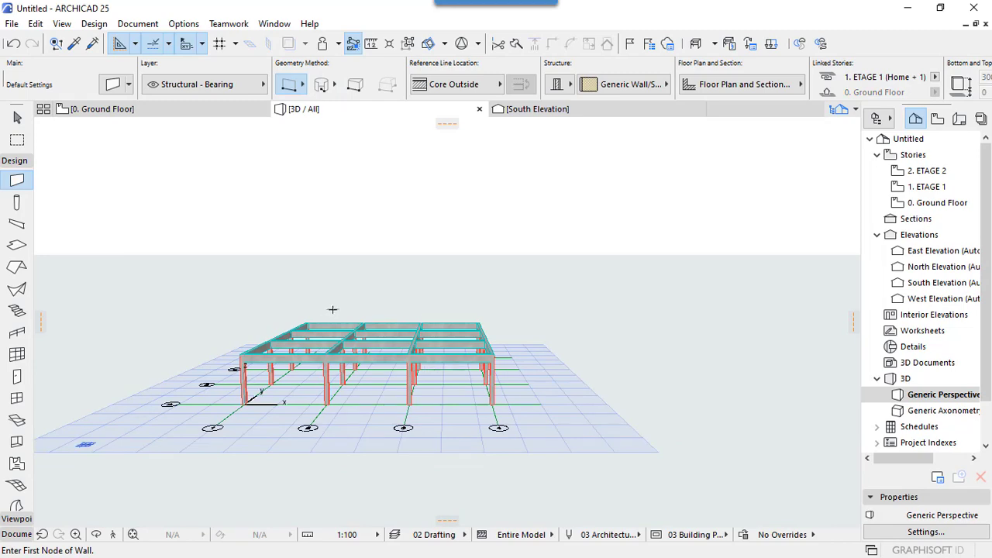
click(183, 115)
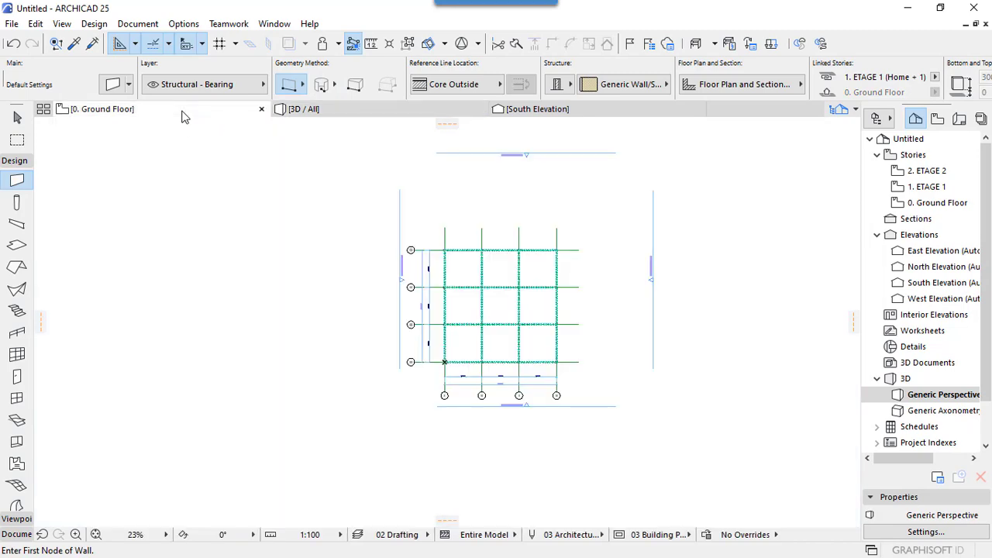
- Copy all element types from the Ground Floor to ETAGE 1 and ETAGE 2, and show the building in the 3D perspective
click(94, 24)
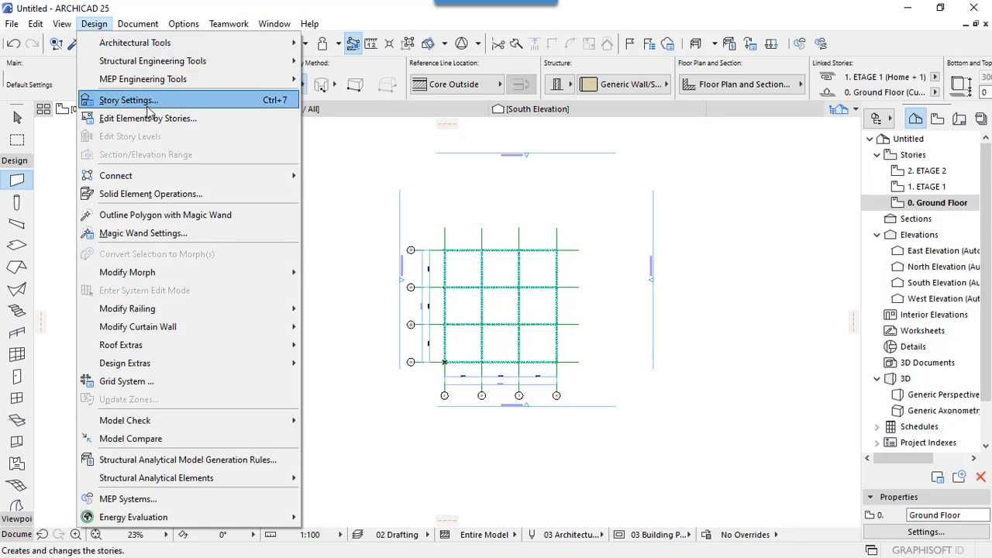
click(316, 511)
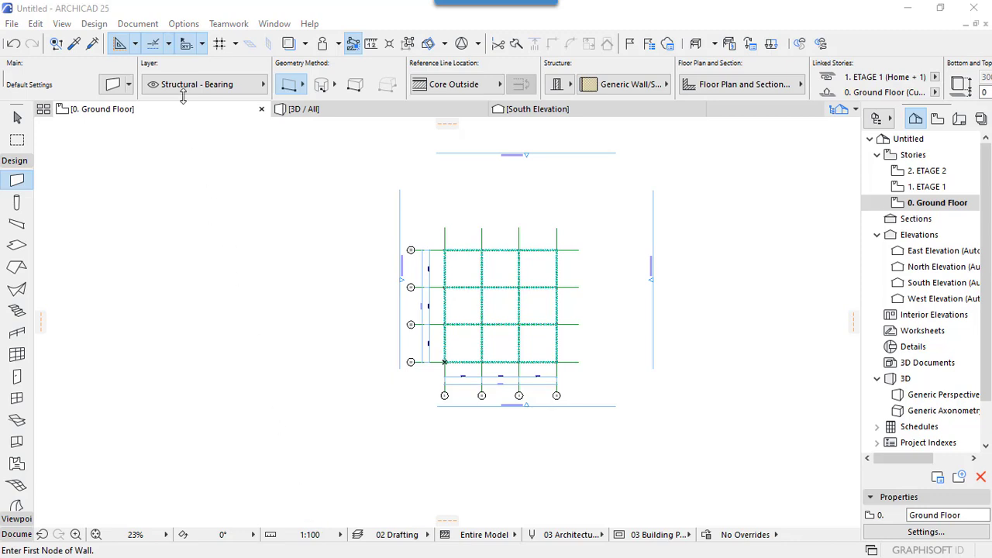
click(102, 26)
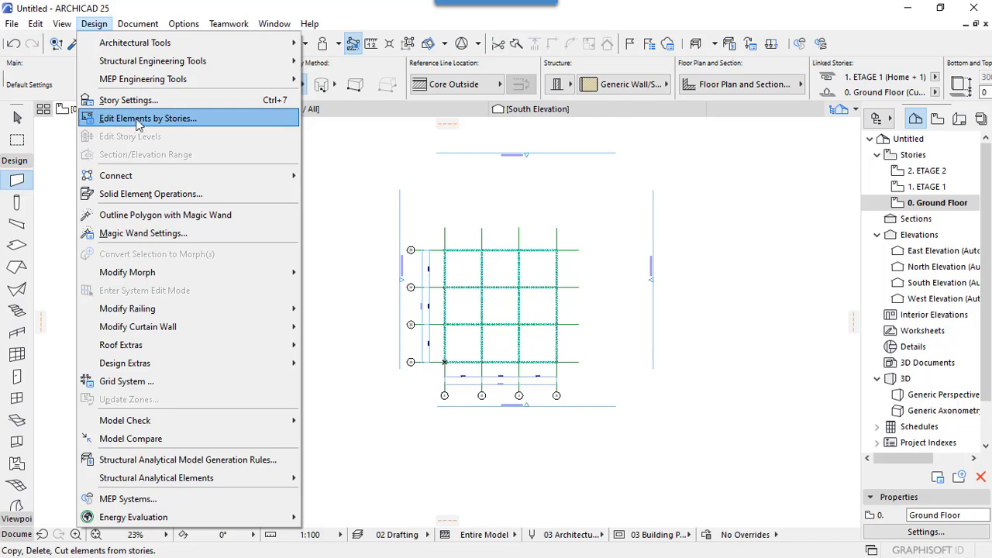
click(138, 120)
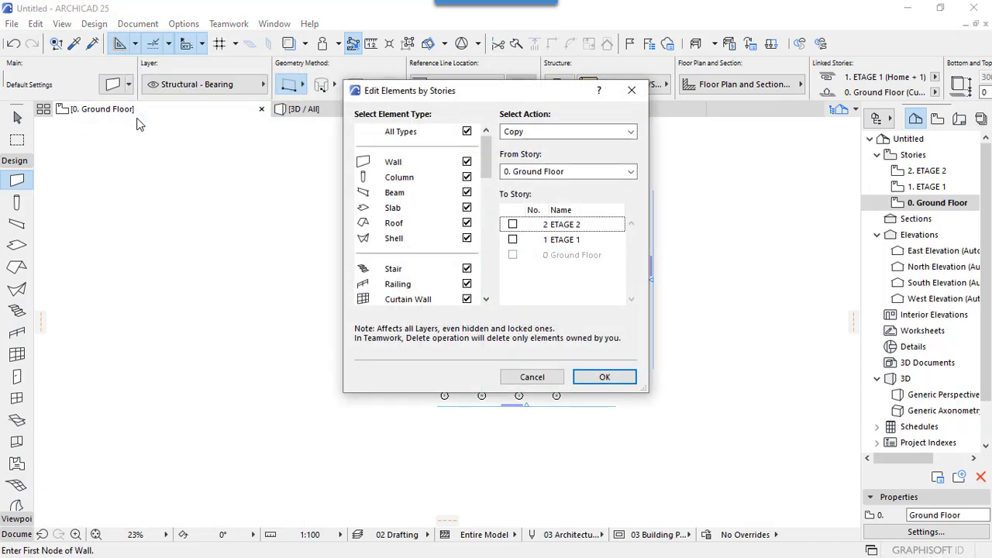
click(513, 225)
click(512, 240)
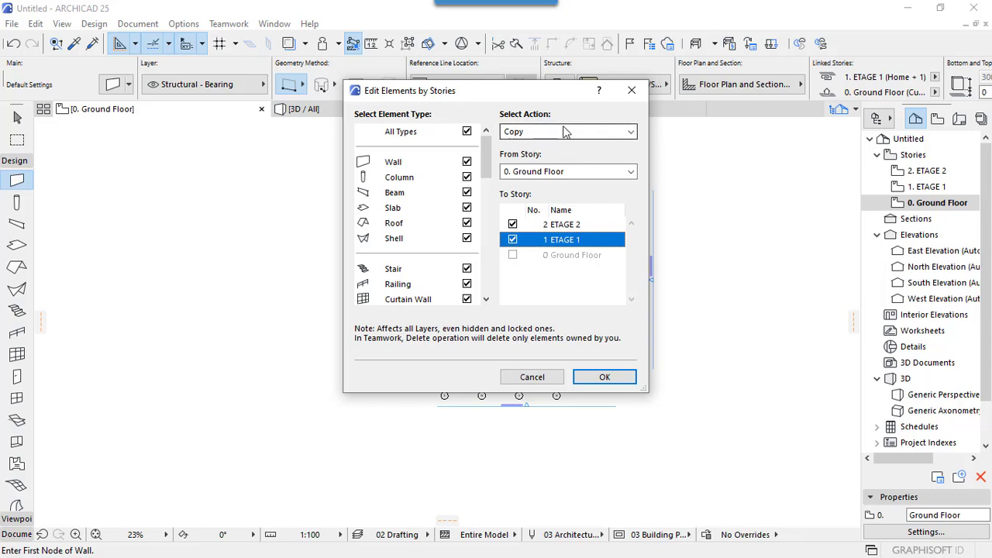
click(603, 378)
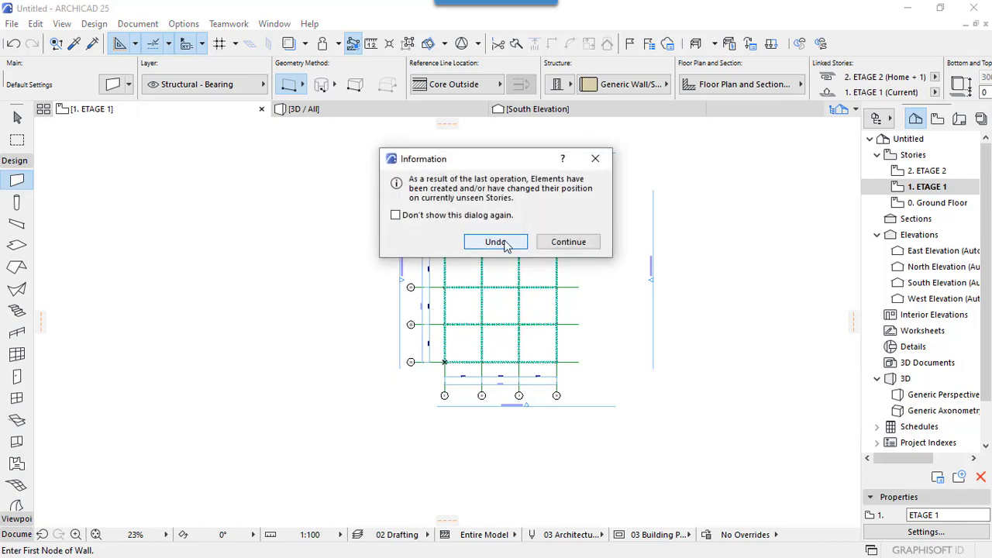
click(547, 244)
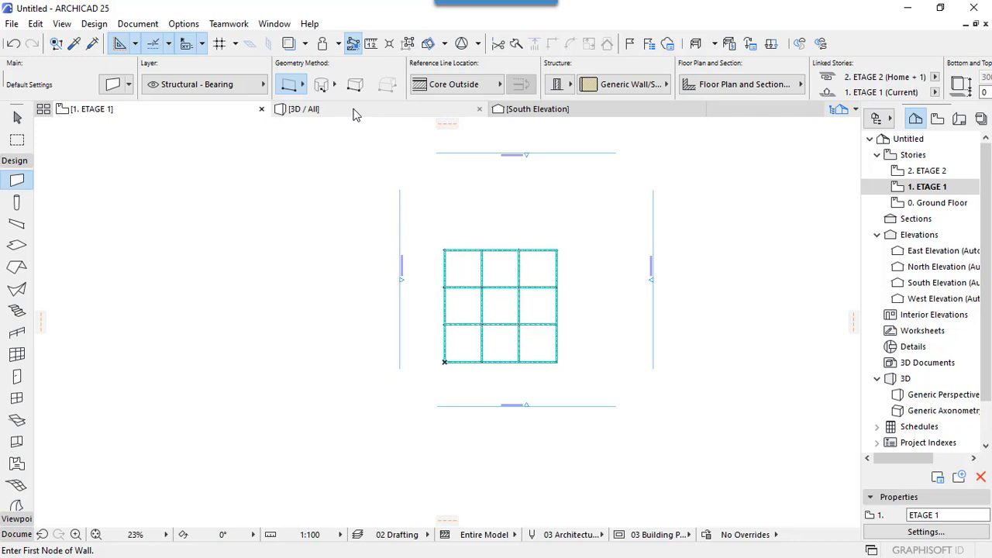
click(355, 114)
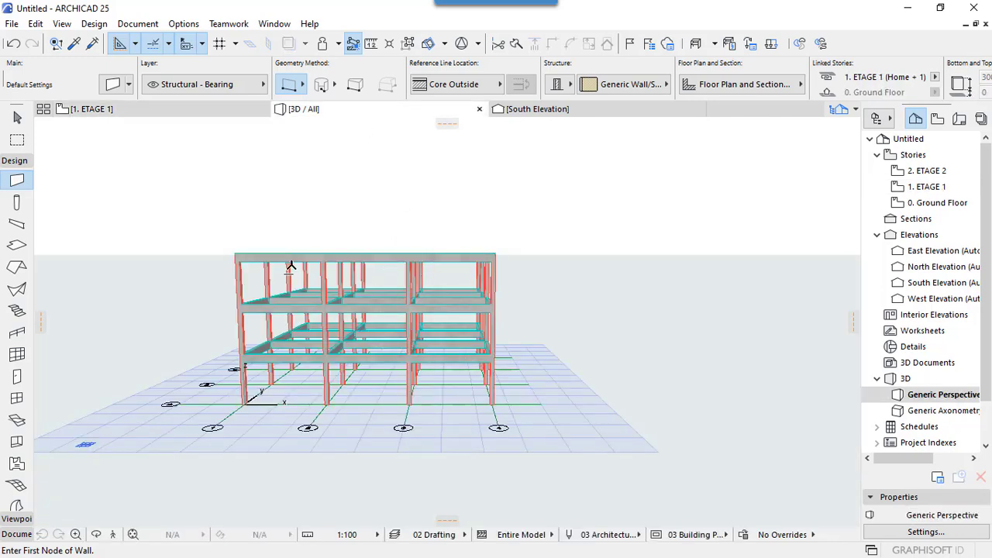
- Start saving the 3D model under a new name as an IFC file (*.ifc) with the General Parametric Export translator
click(13, 25)
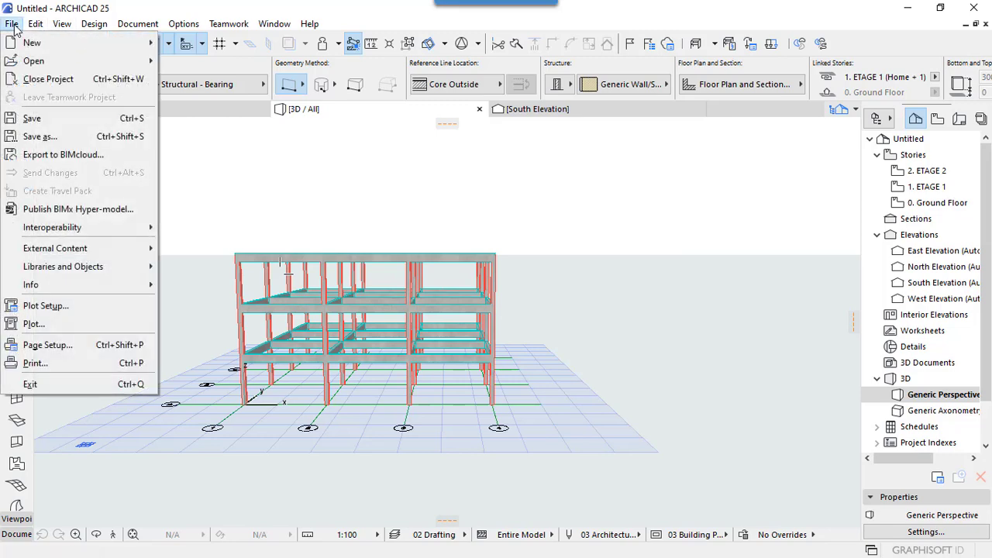
click(66, 137)
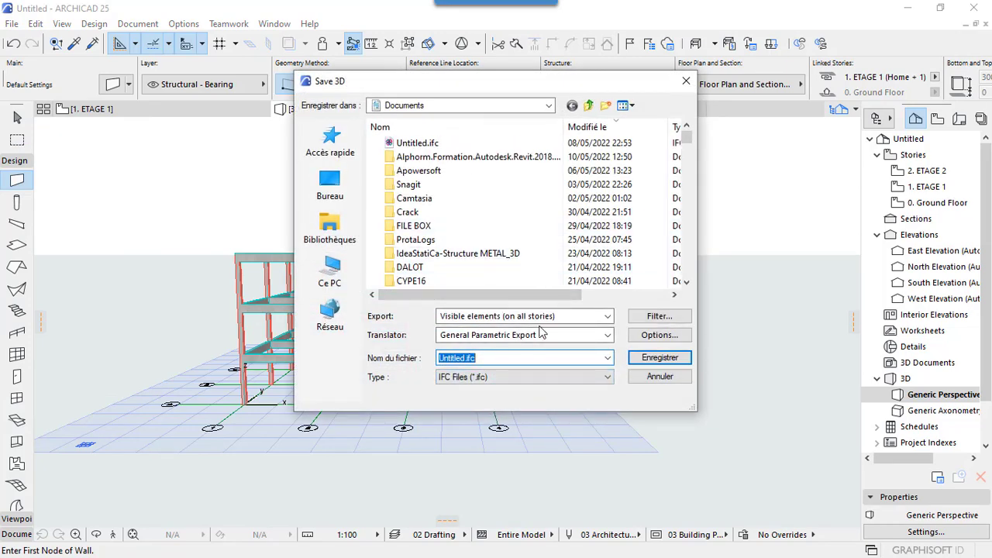
click(464, 377)
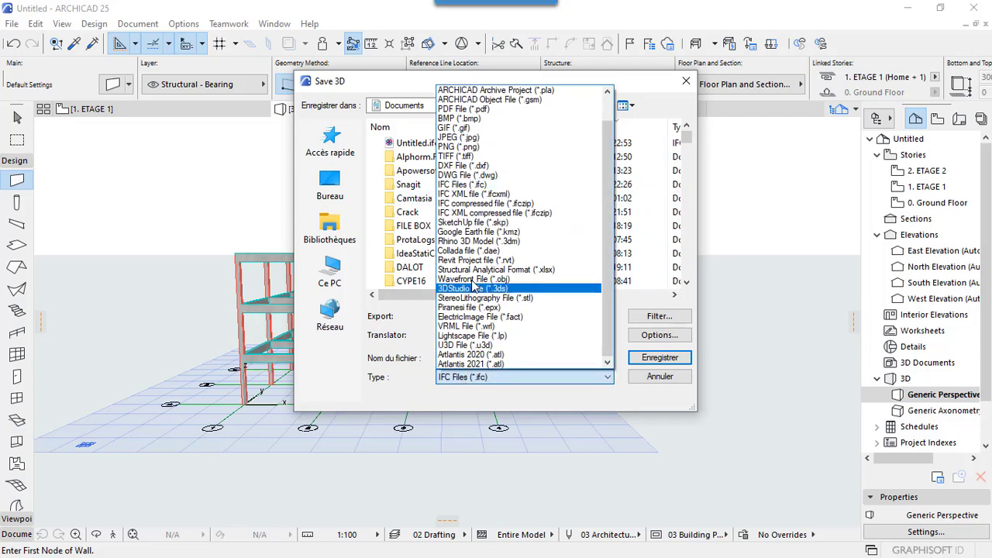
click(469, 186)
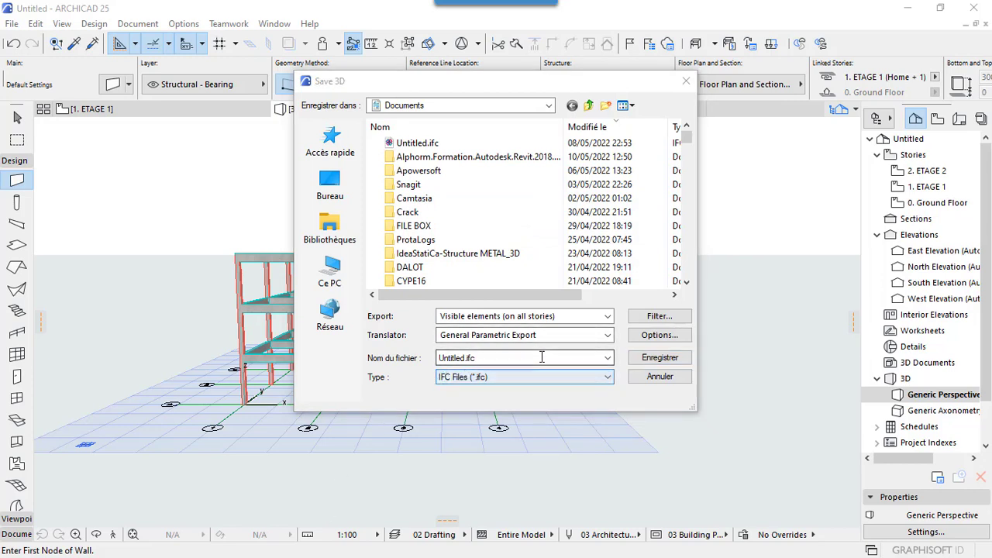
click(604, 334)
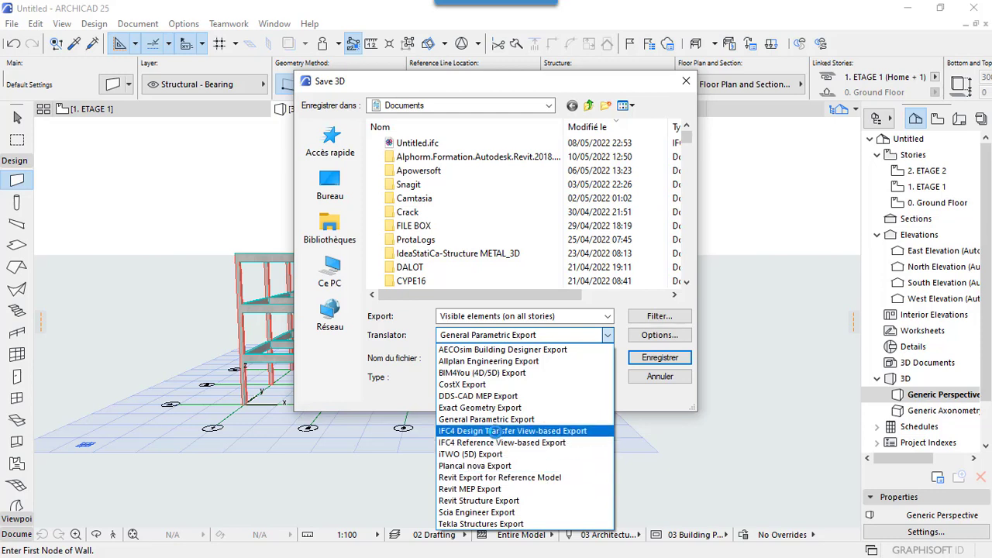
click(496, 420)
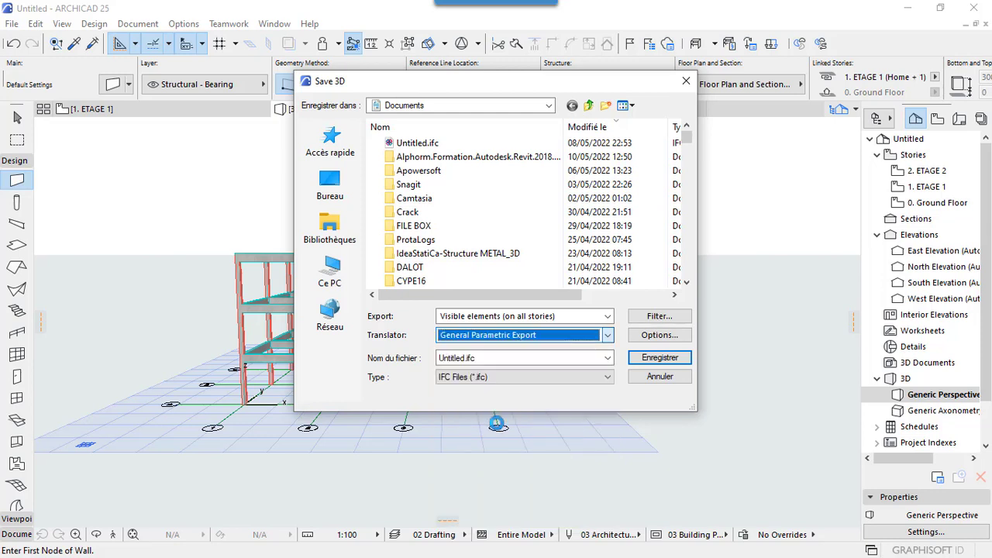
- Name the export file STRUCTURE.ifc and save it in the Documents folder
double_click(482, 356)
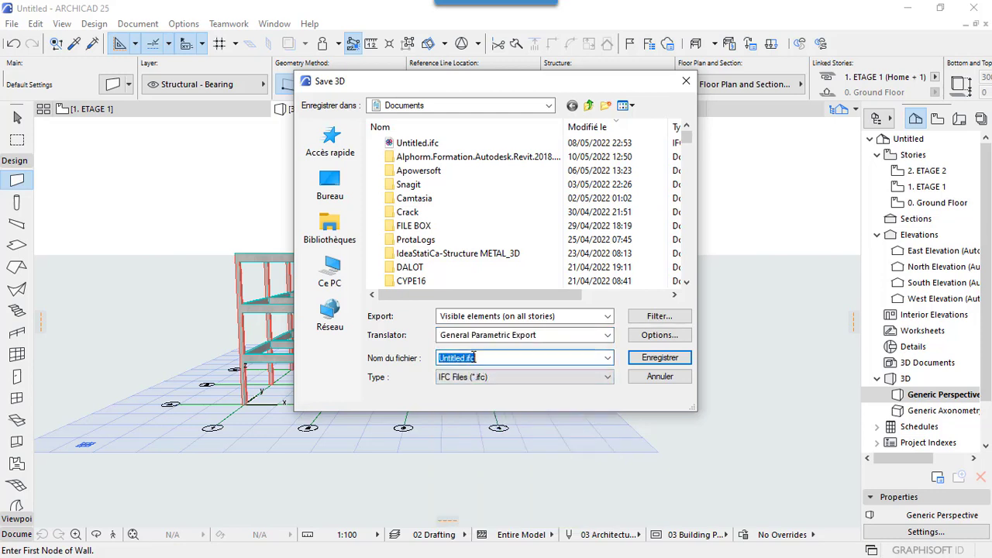
click(468, 358)
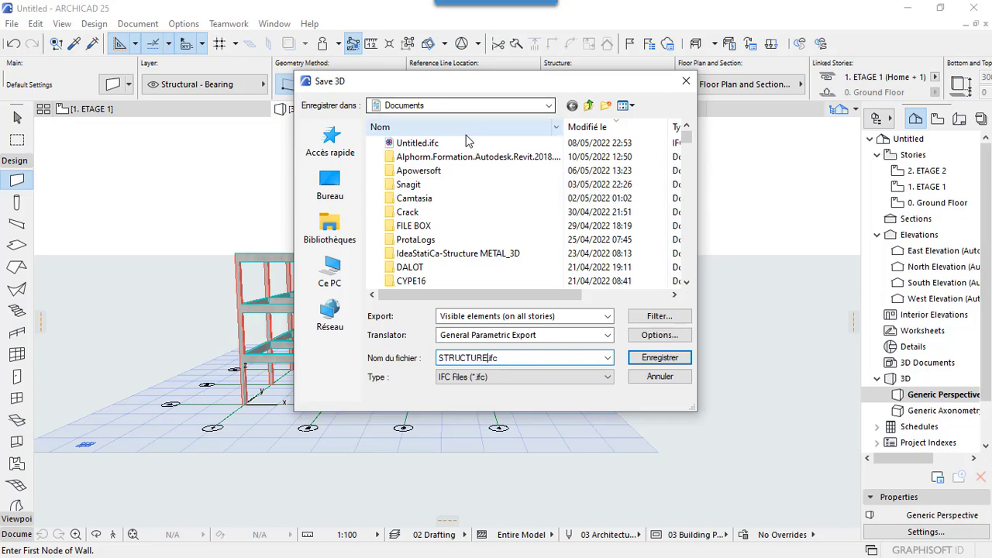
click(647, 358)
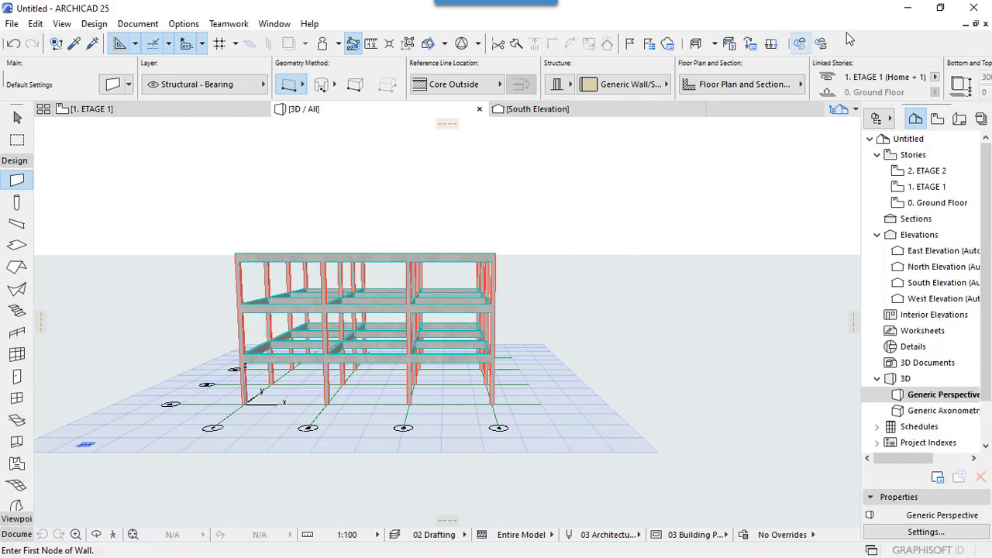
- Switch to Robot Structural Analysis and start opening an existing project
click(908, 7)
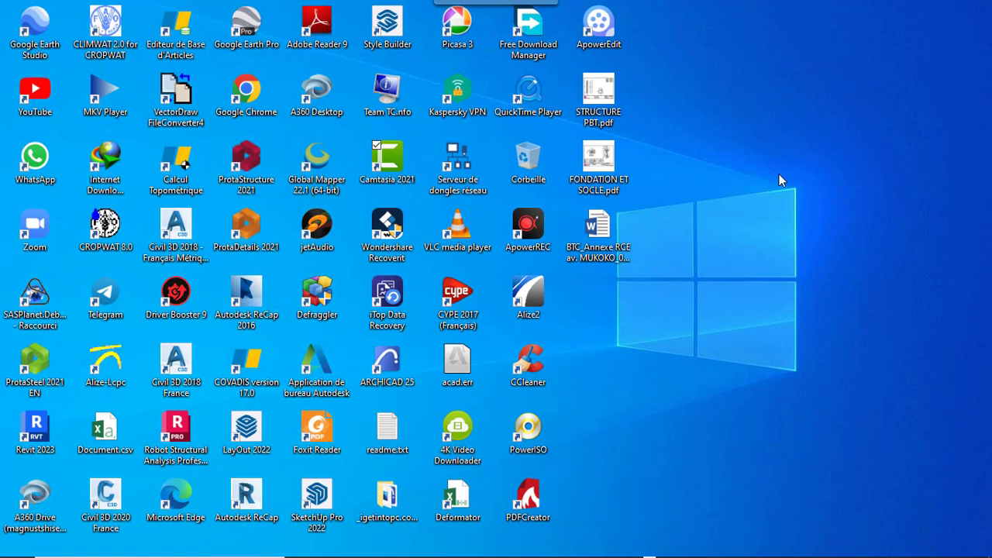
click(178, 436)
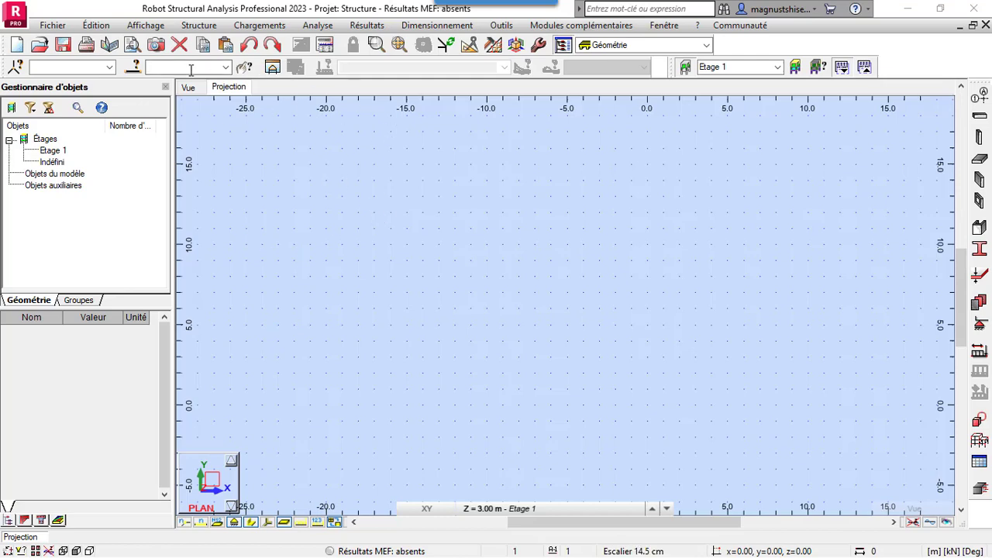
click(64, 27)
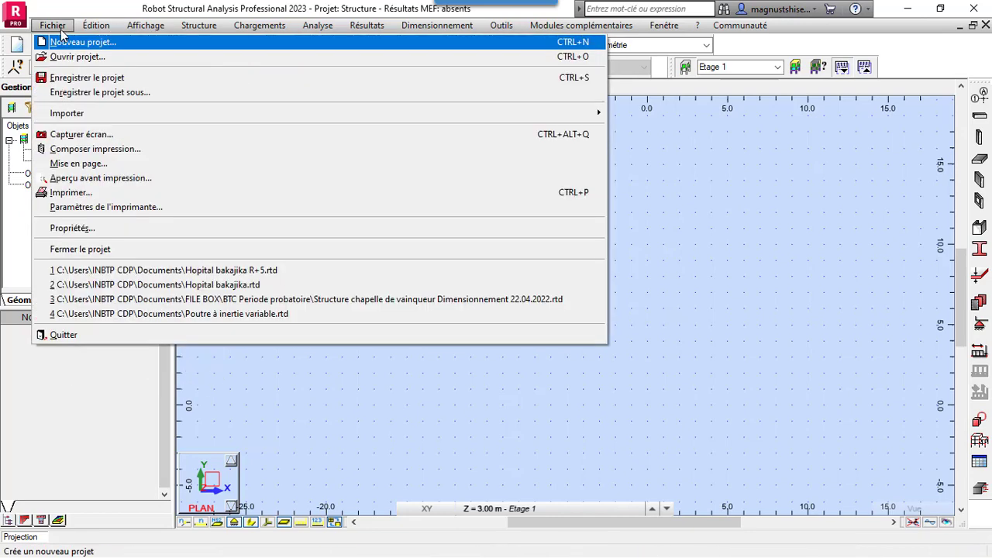
click(68, 57)
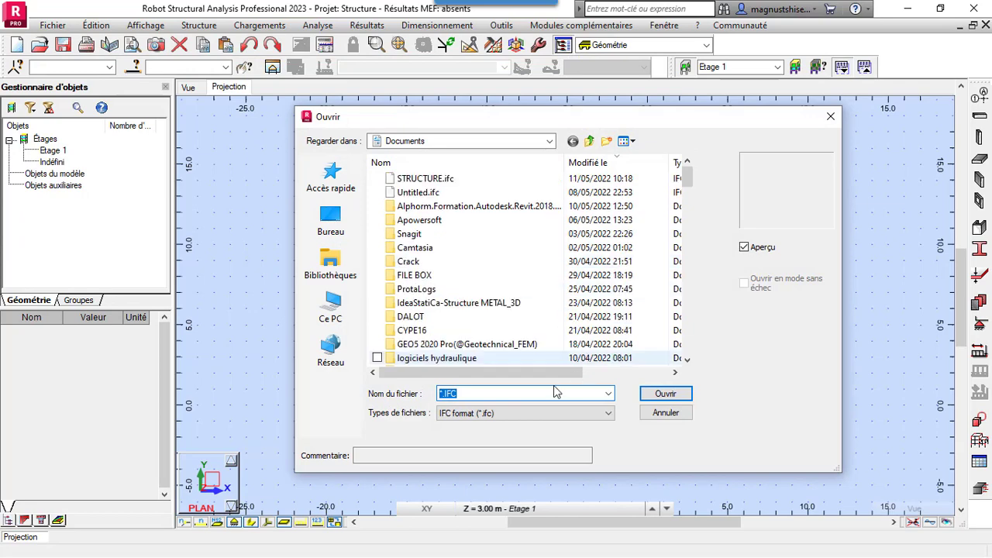
- Open STRUCTURE.ifc from the Documents folder using the IFC format (*.ifc) file type
click(559, 411)
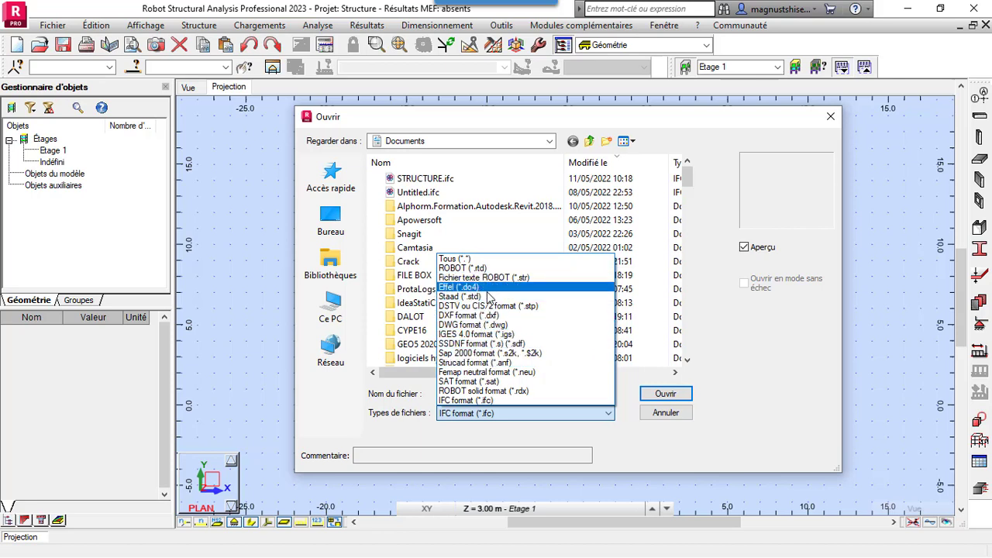
click(502, 401)
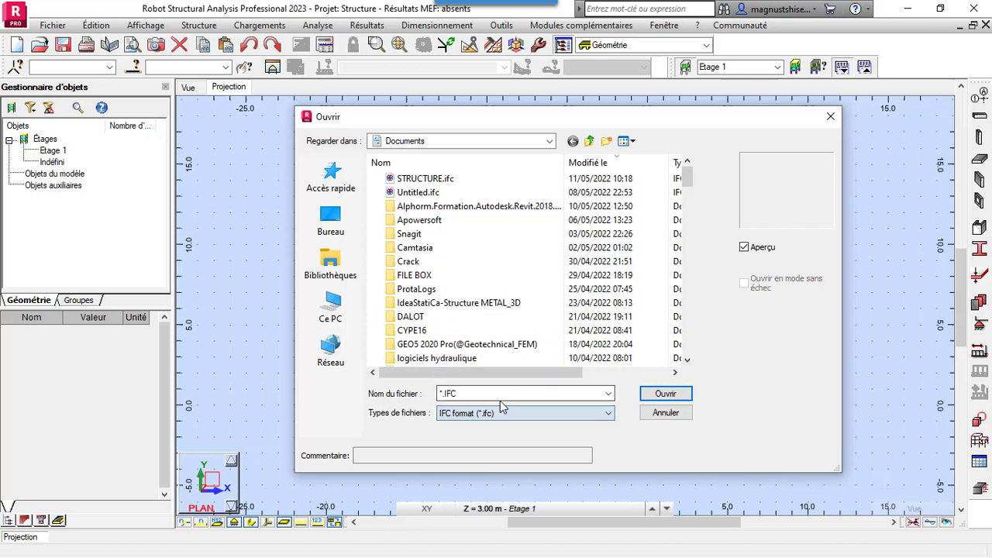
scroll(576, 234, down, 10)
scroll(576, 235, up, 10)
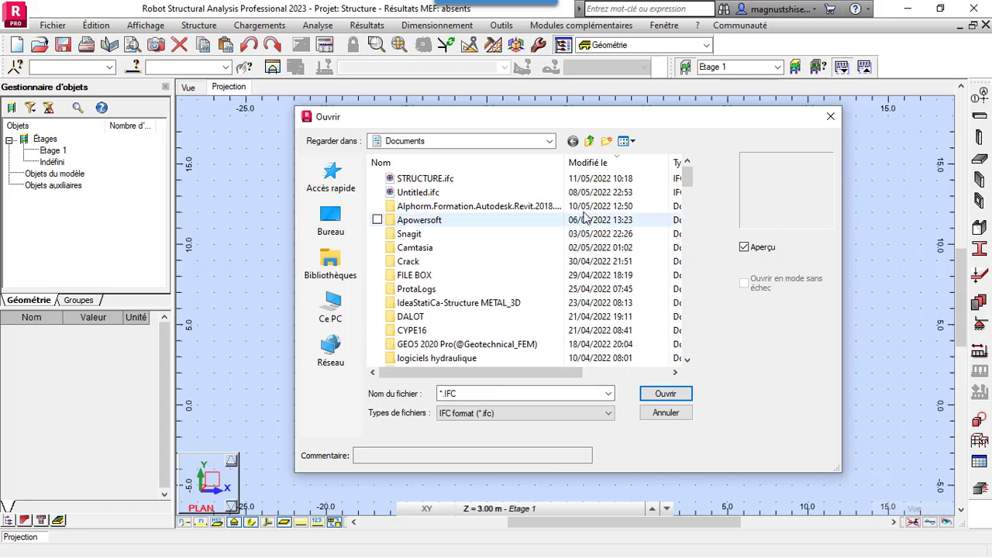
click(476, 179)
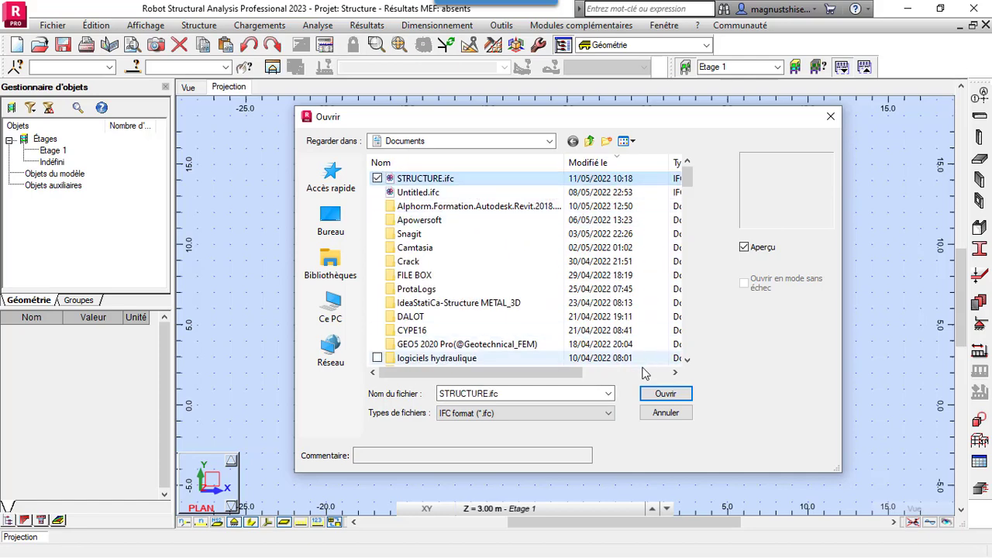
click(653, 396)
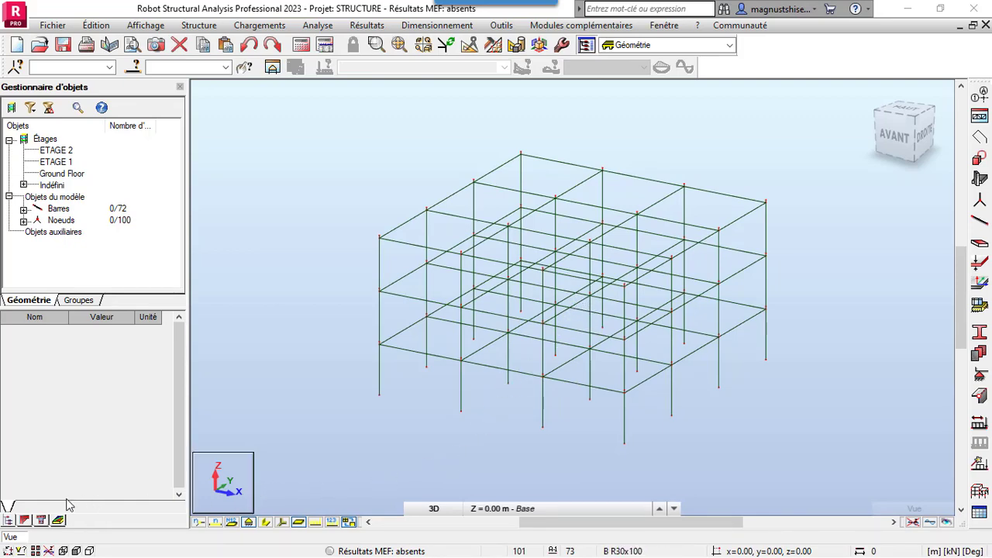
- Display the section shapes of the bars in the 3D view and inspect the imported frame's beams and columns
click(265, 523)
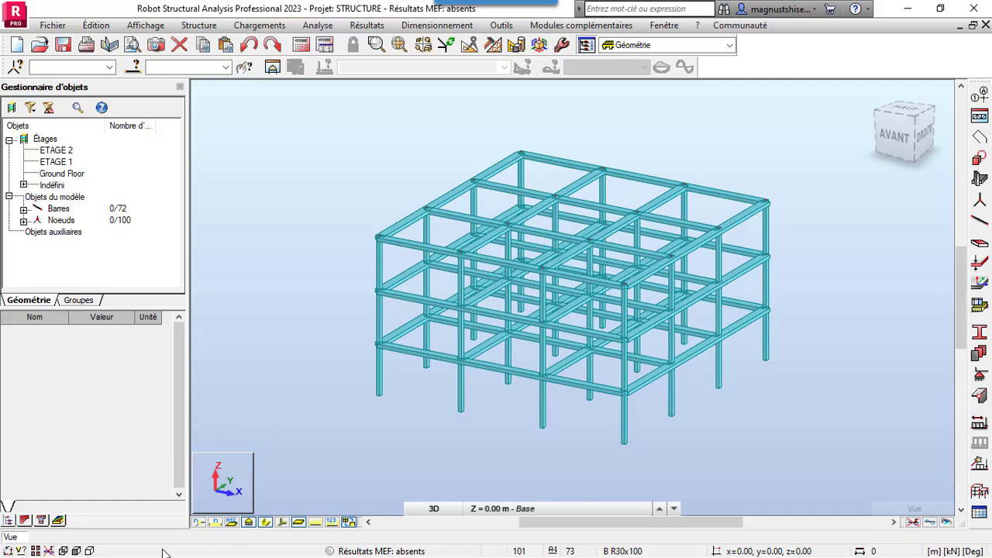
scroll(398, 248, up, 8)
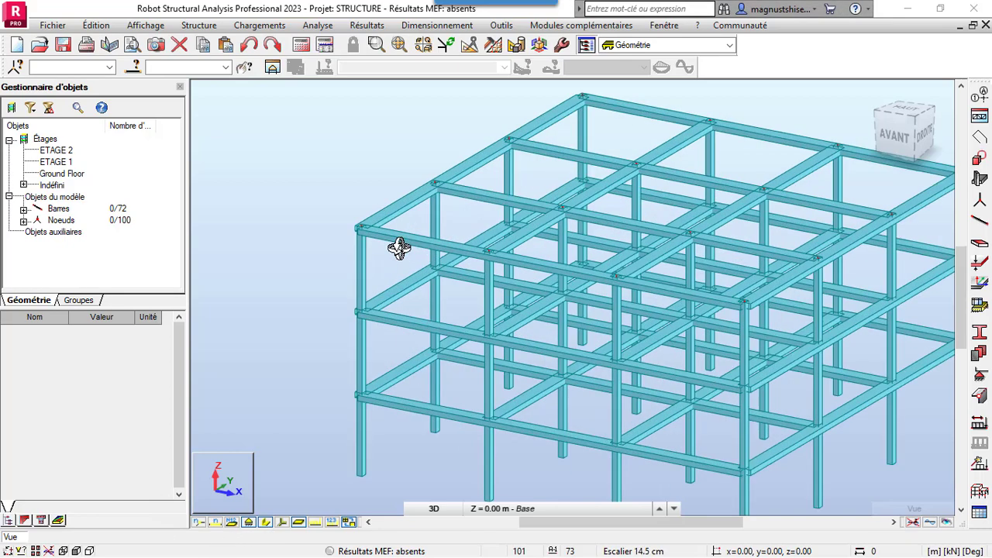
scroll(308, 192, down, 8)
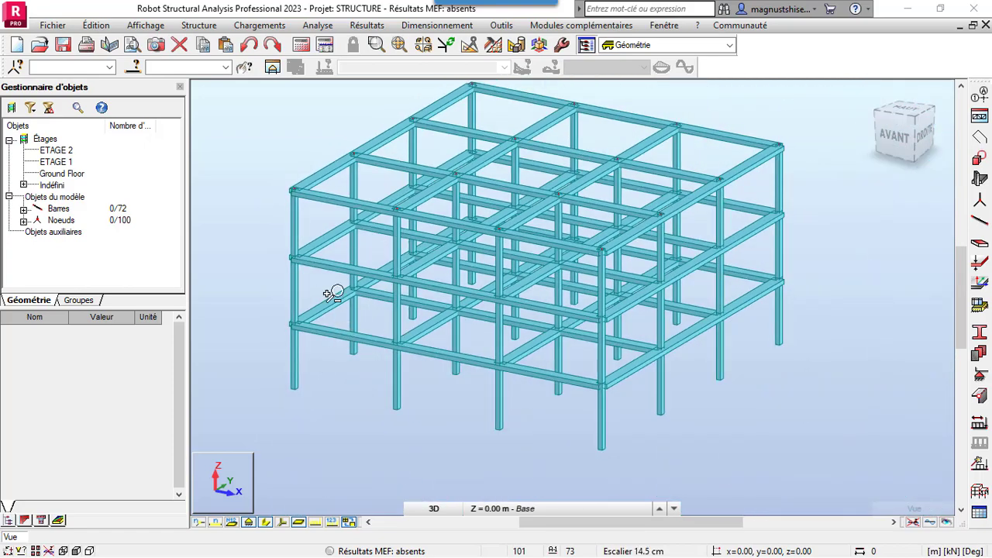
scroll(291, 163, up, 5)
scroll(302, 195, down, 3)
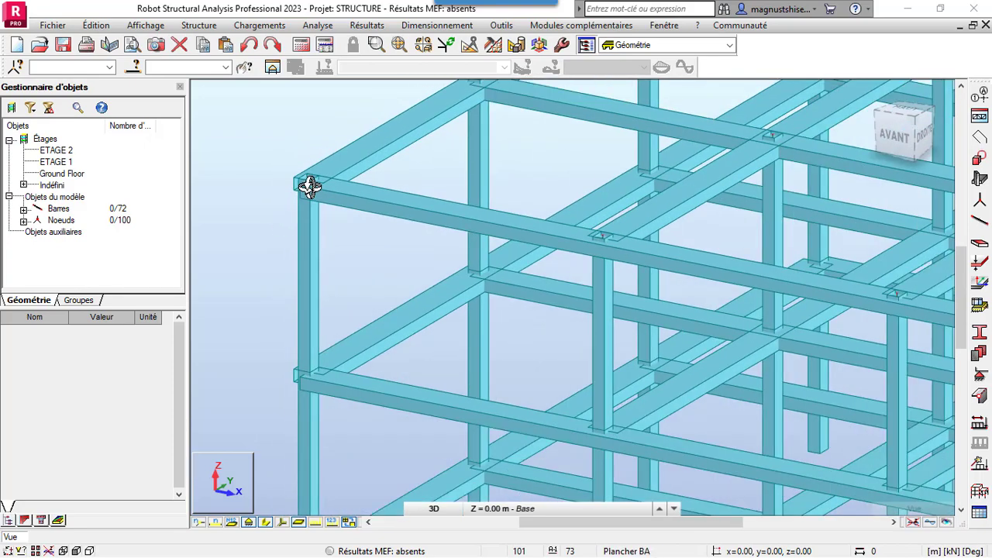
- Select the front beam of the top storey and extend the selection to all bars with the same section
right_click(274, 148)
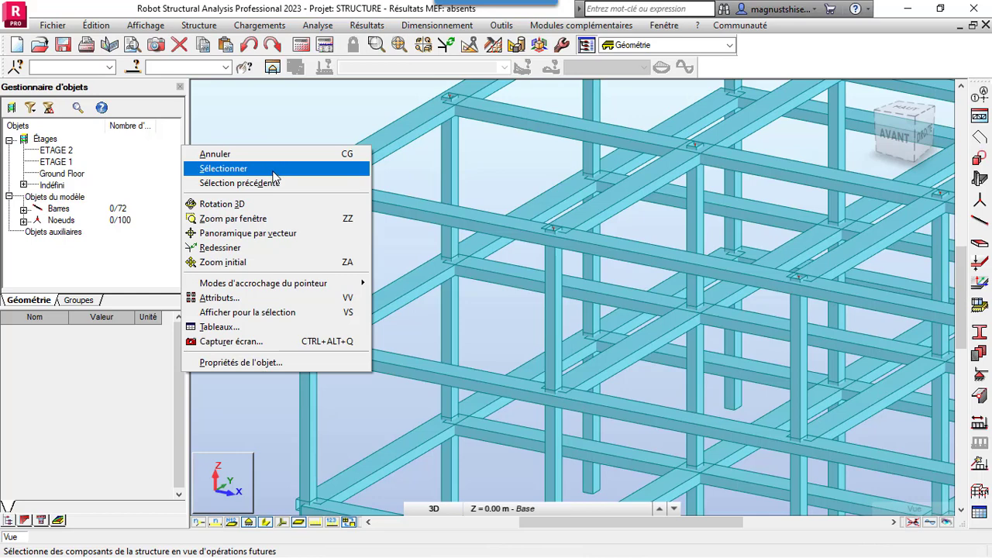
click(273, 170)
click(385, 217)
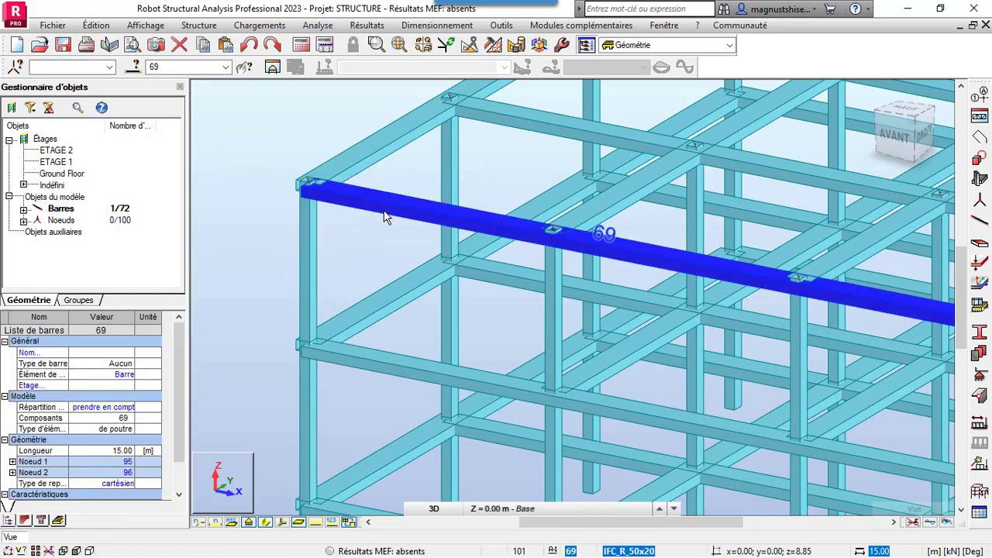
right_click(387, 215)
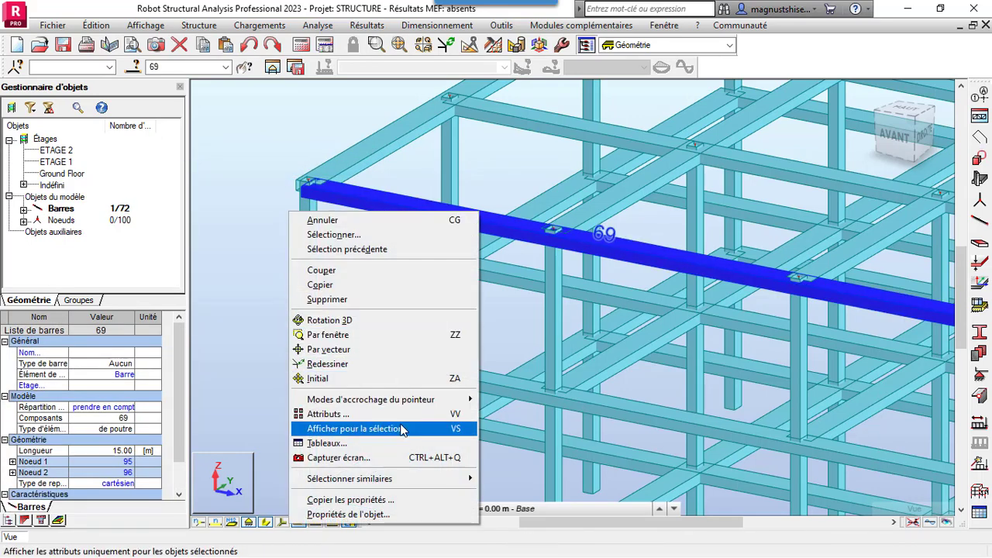
mouse_move(400, 479)
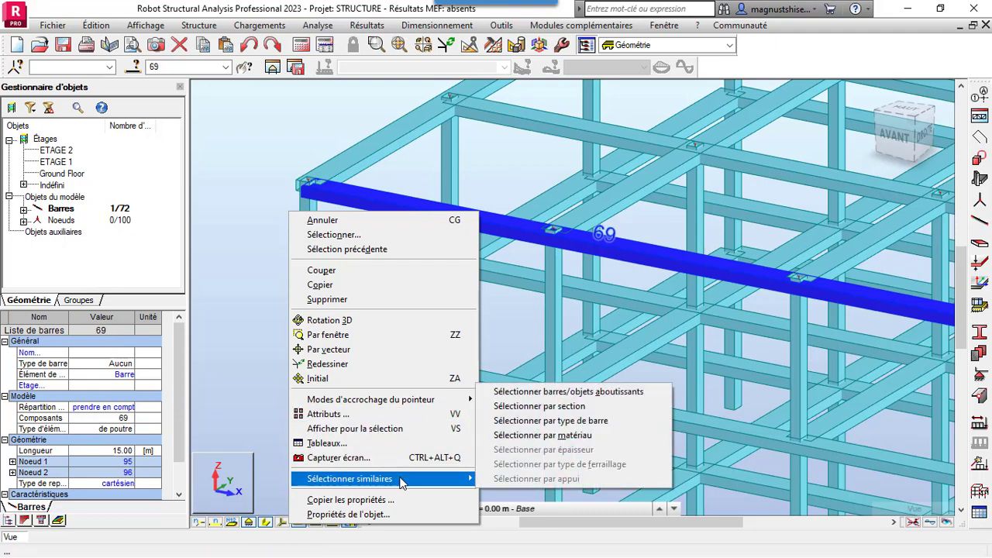
click(563, 406)
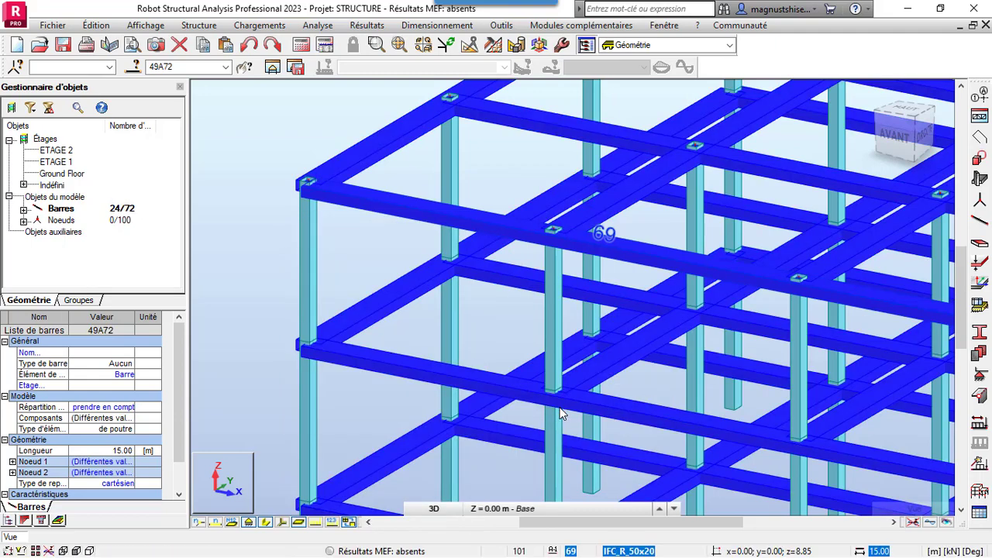
- Apply a Gamma angle of 90° to the selected beams
scroll(350, 237, down, 3)
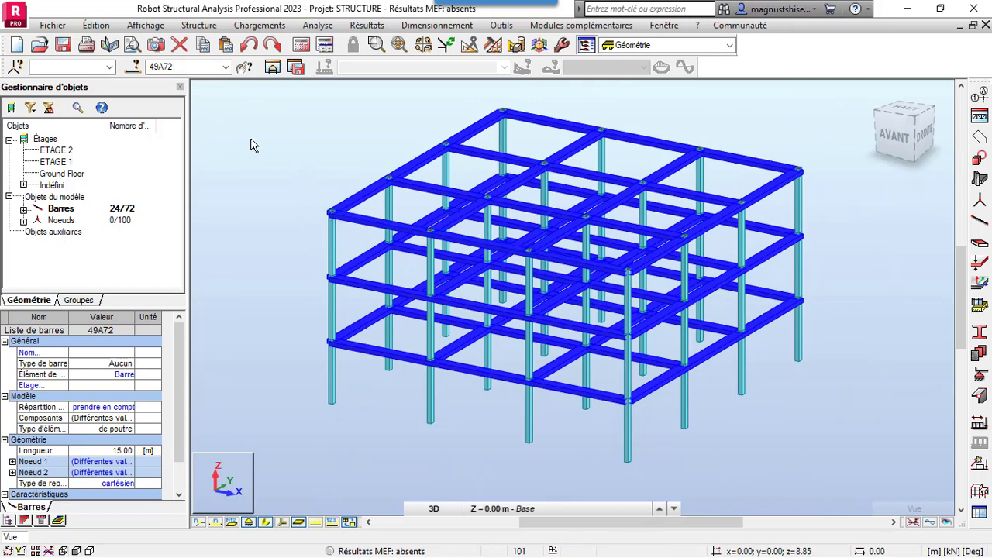
click(198, 25)
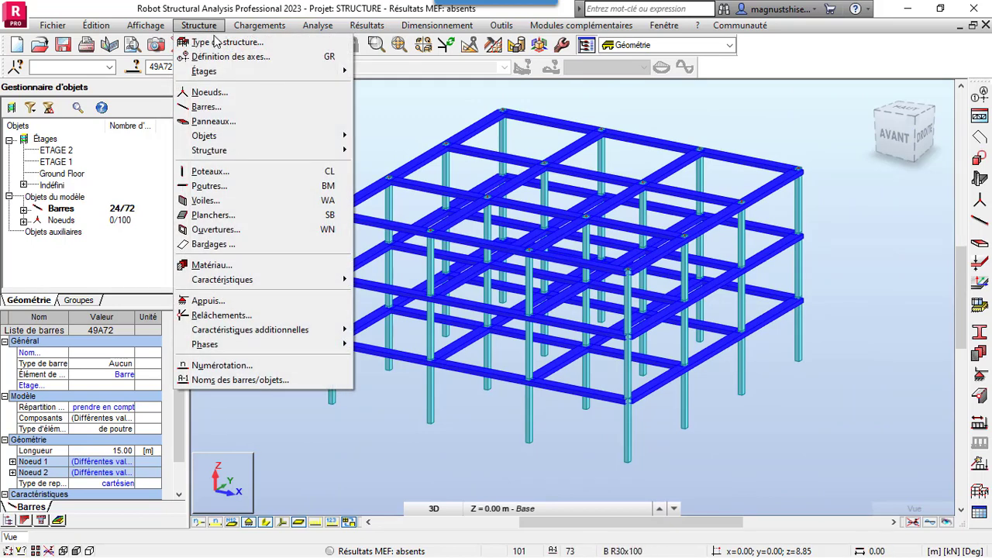
mouse_move(263, 346)
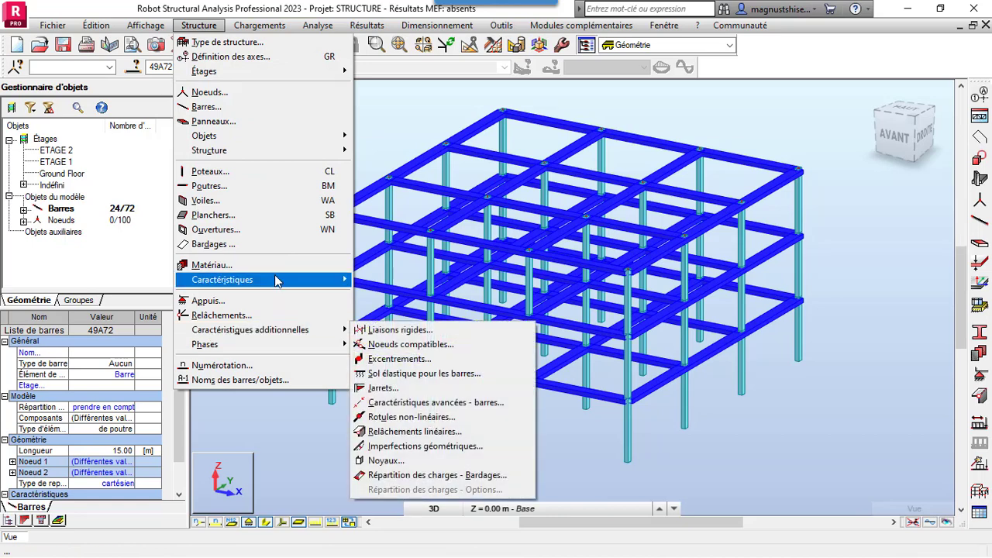
mouse_move(273, 280)
click(399, 294)
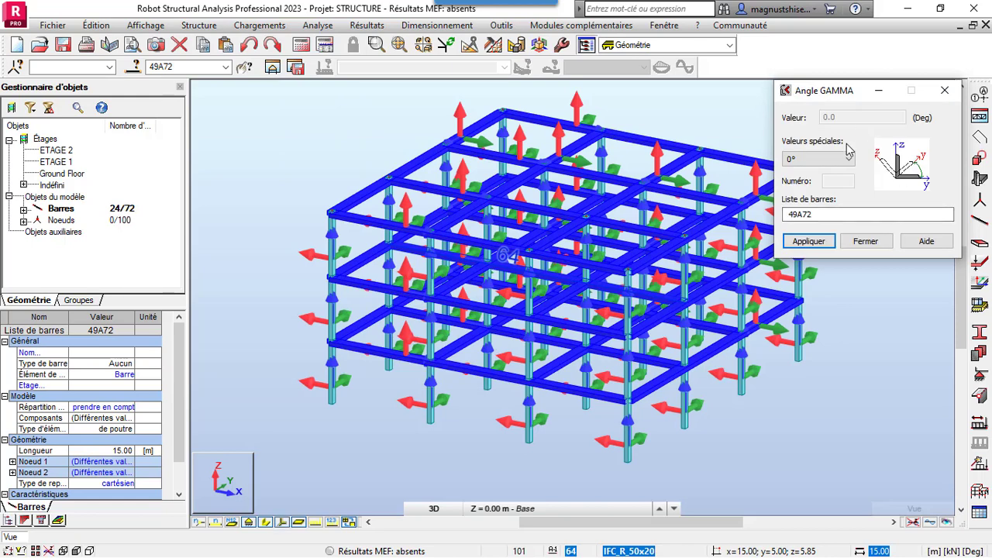
click(848, 159)
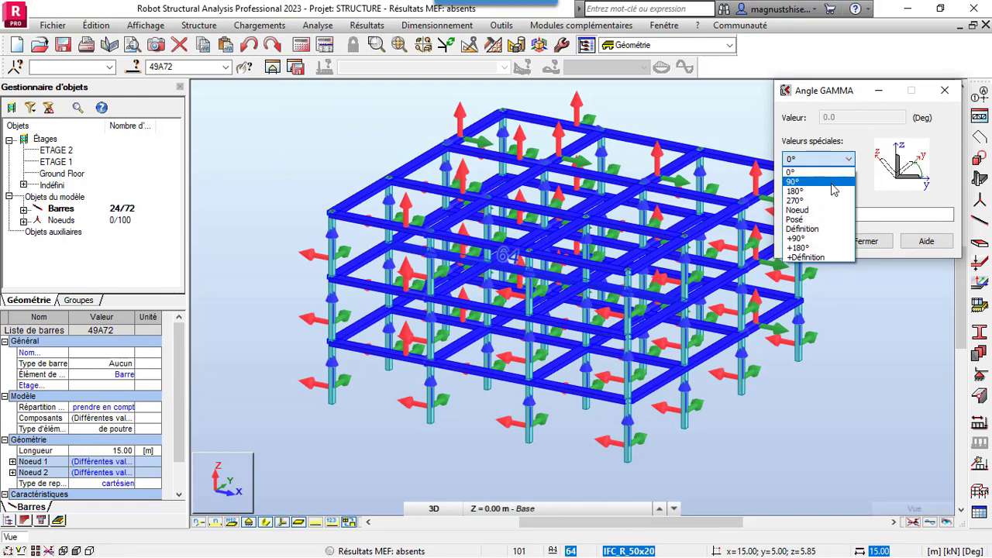
click(831, 184)
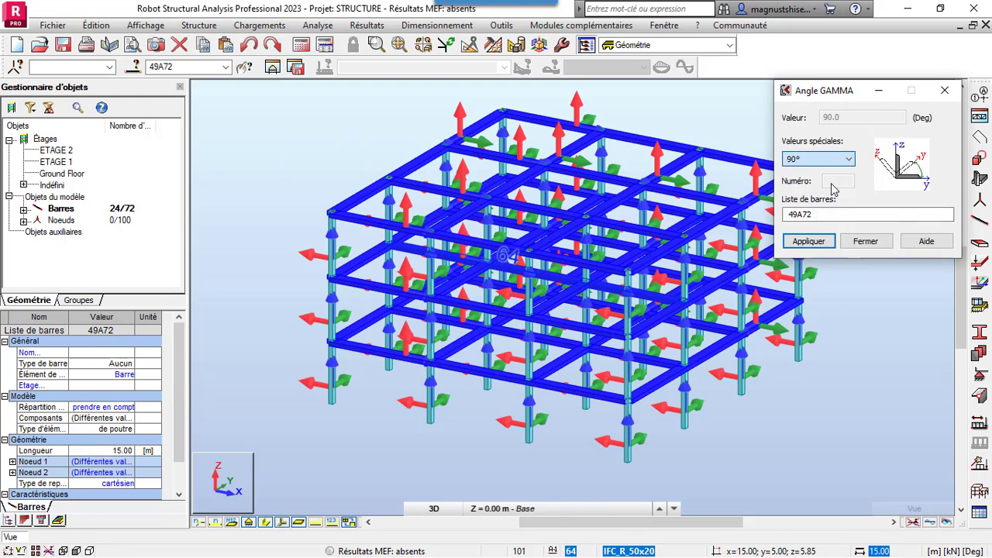
click(808, 242)
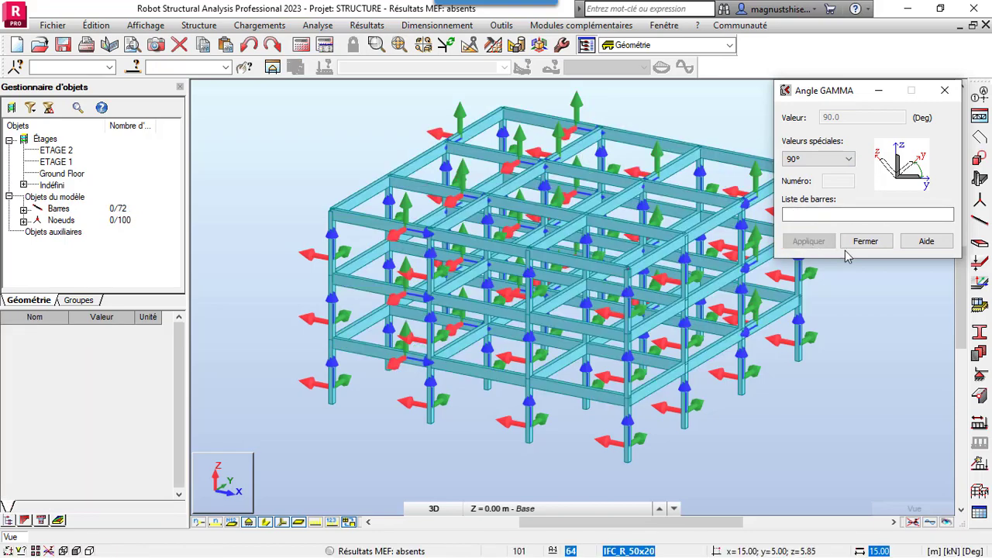
click(860, 242)
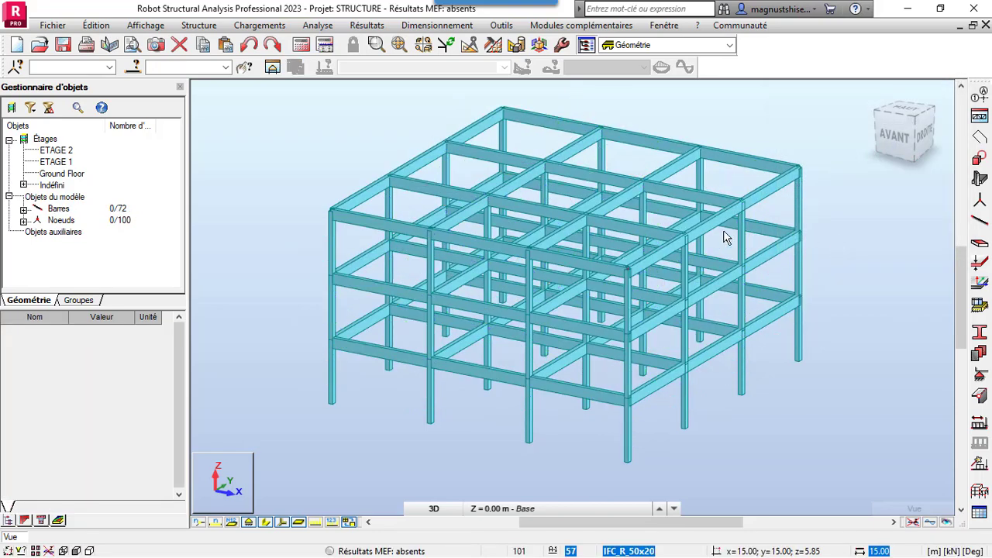
- Examine the rotated beams' joints with the columns and check a top-storey beam's Gamma angle, section and material properties
scroll(322, 204, up, 5)
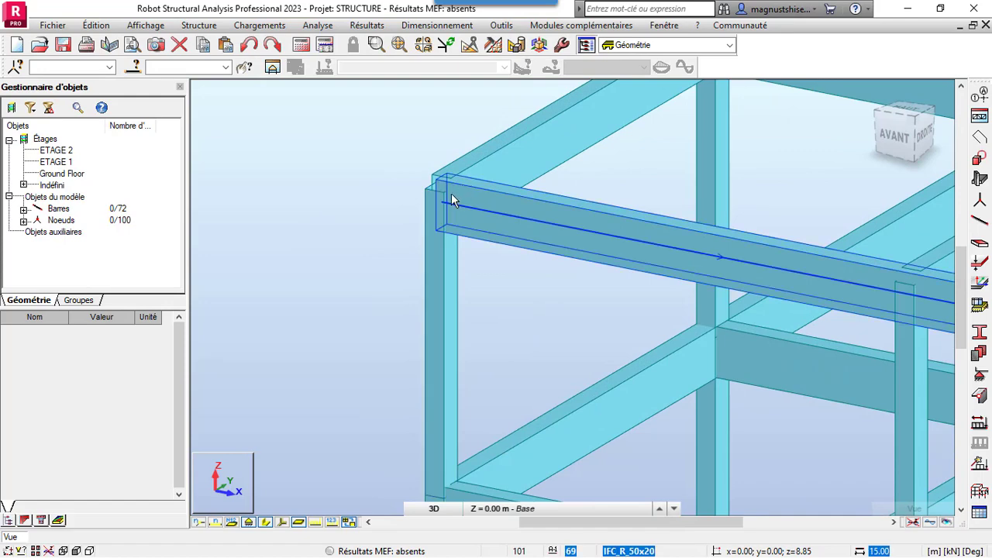
scroll(339, 188, down, 8)
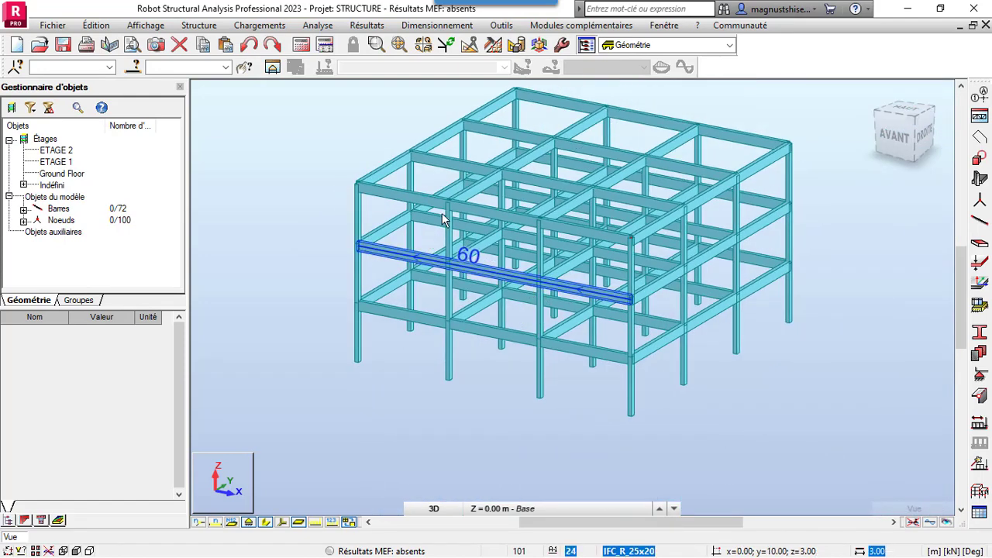
scroll(440, 210, up, 3)
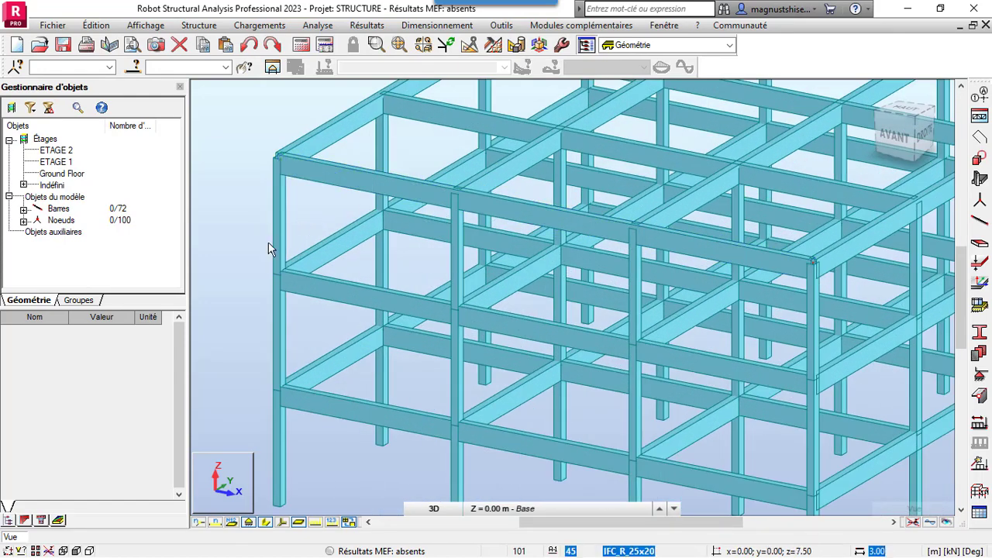
scroll(268, 242, down, 6)
scroll(502, 186, up, 4)
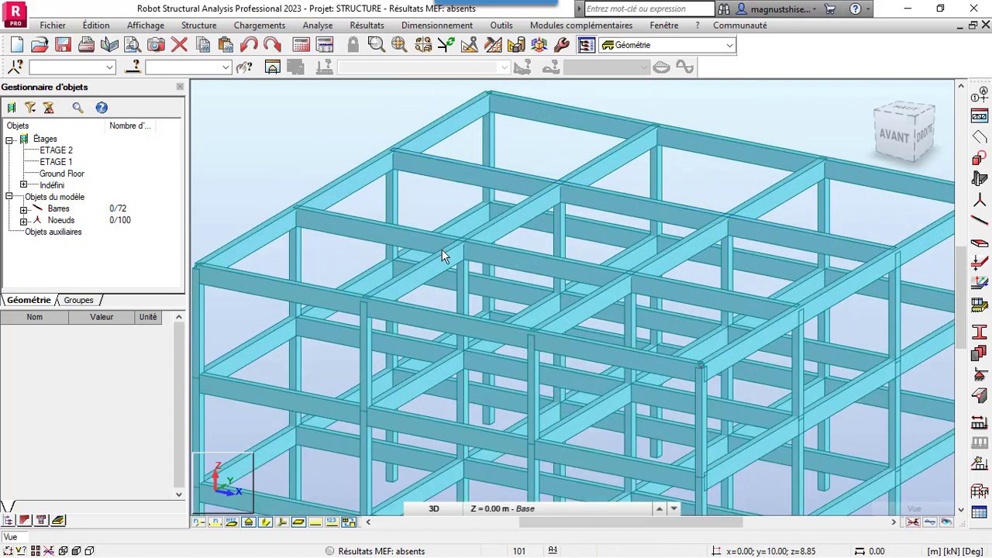
click(484, 239)
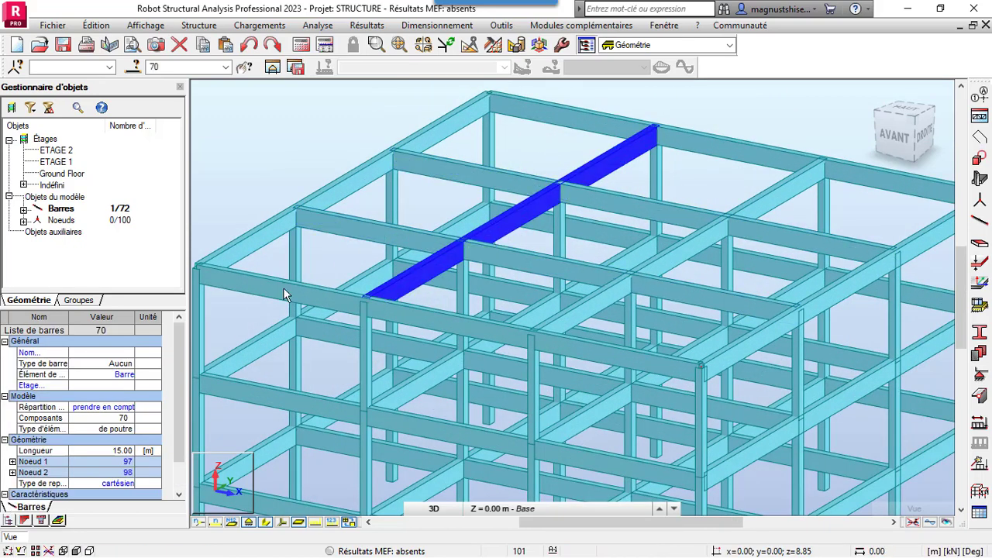
drag(173, 367, 174, 411)
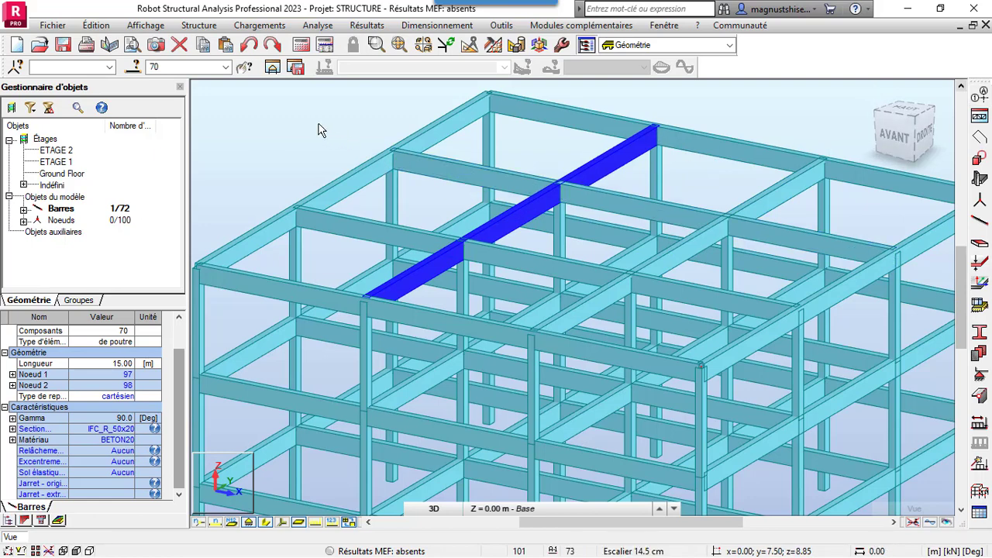
- Clear the beam selection and select all the nodes at the bases of the ground-floor columns
scroll(308, 158, down, 2)
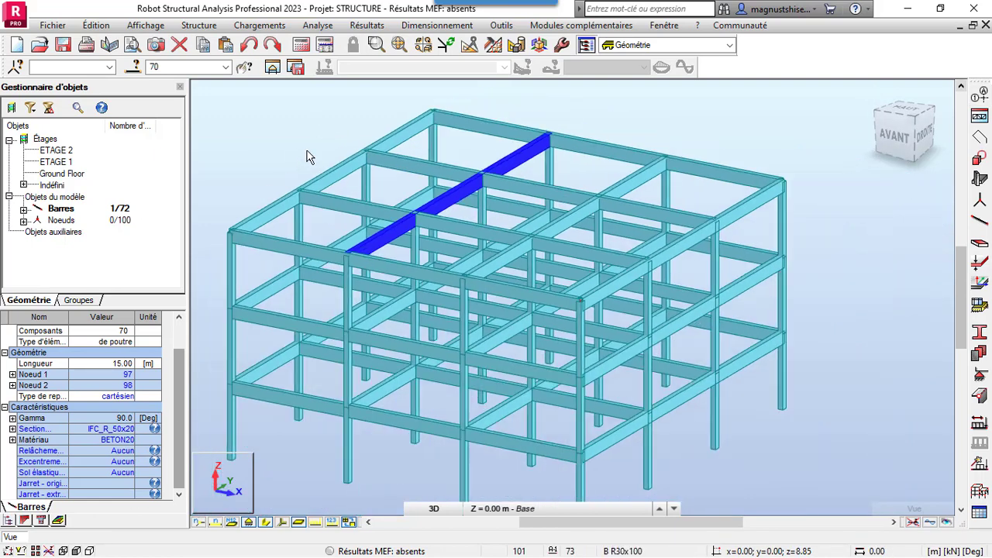
click(315, 117)
scroll(552, 179, down, 5)
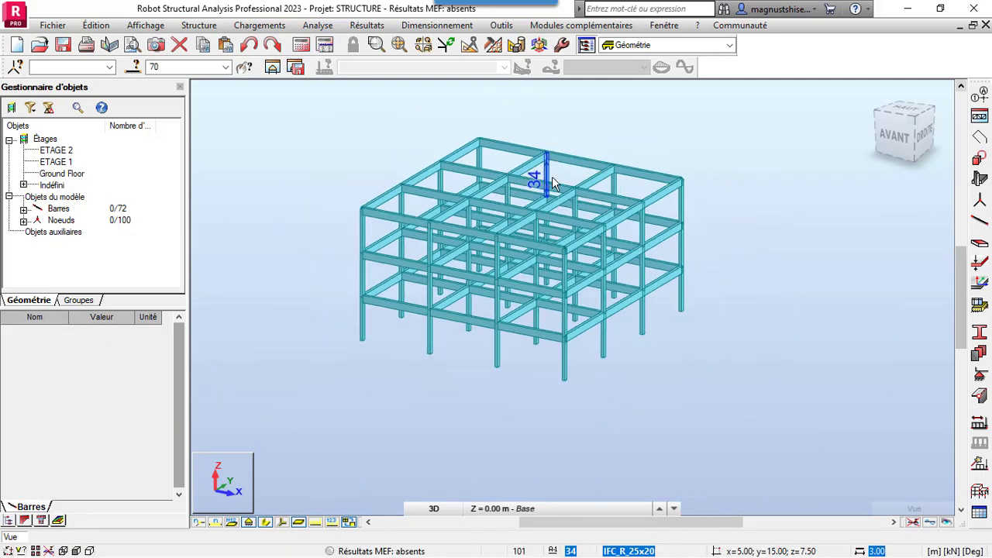
scroll(329, 181, up, 4)
scroll(390, 208, down, 2)
right_click(296, 183)
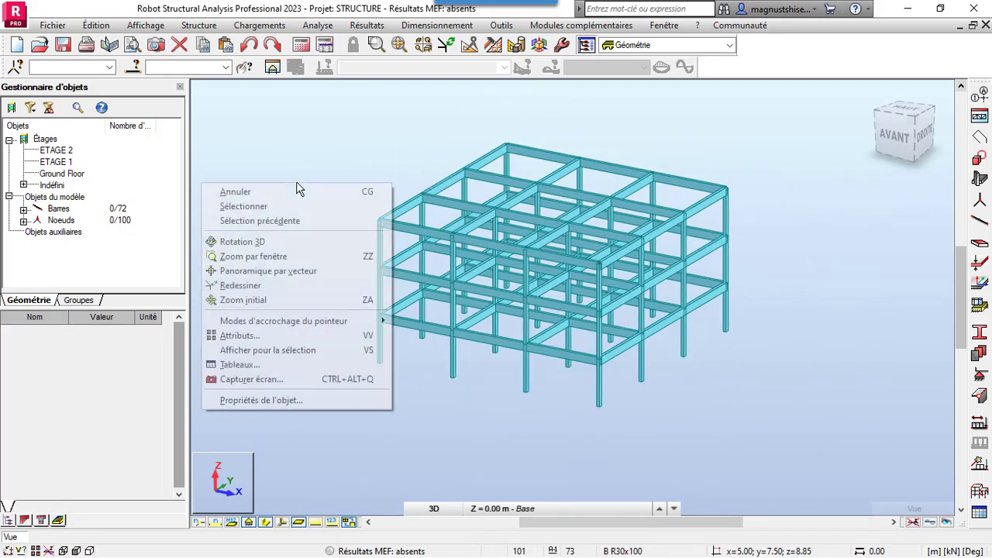
click(279, 240)
drag(279, 235, 317, 218)
right_click(212, 221)
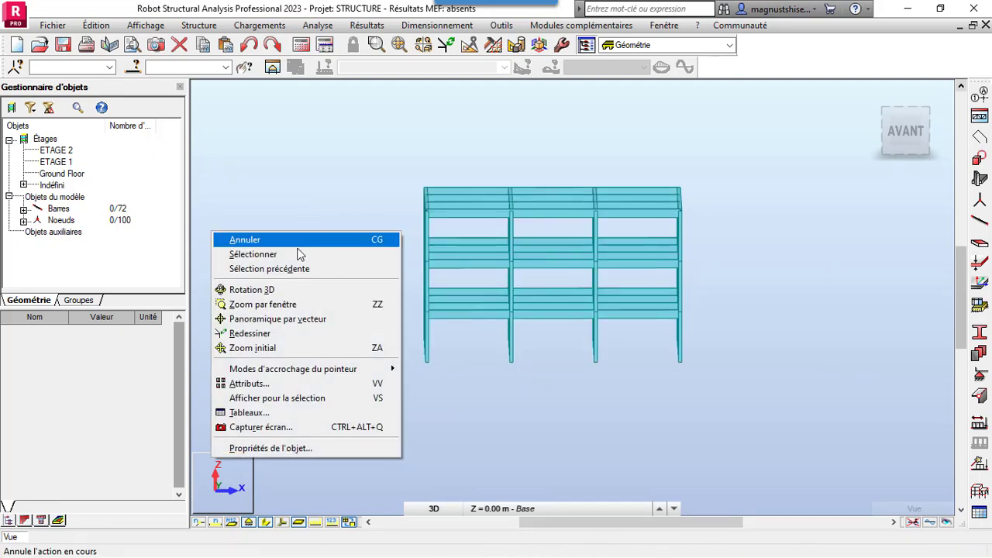
click(312, 256)
scroll(532, 343, up, 2)
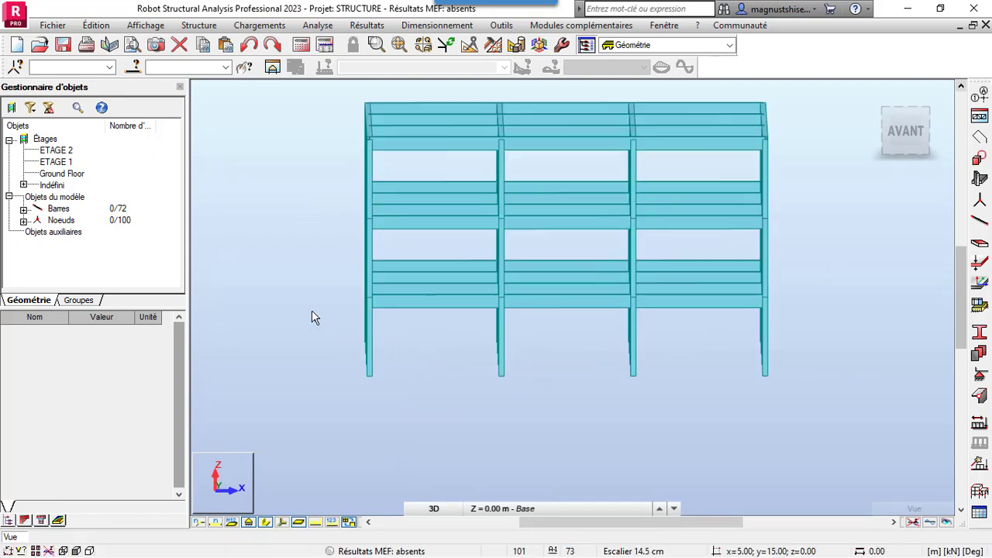
drag(312, 310, 804, 472)
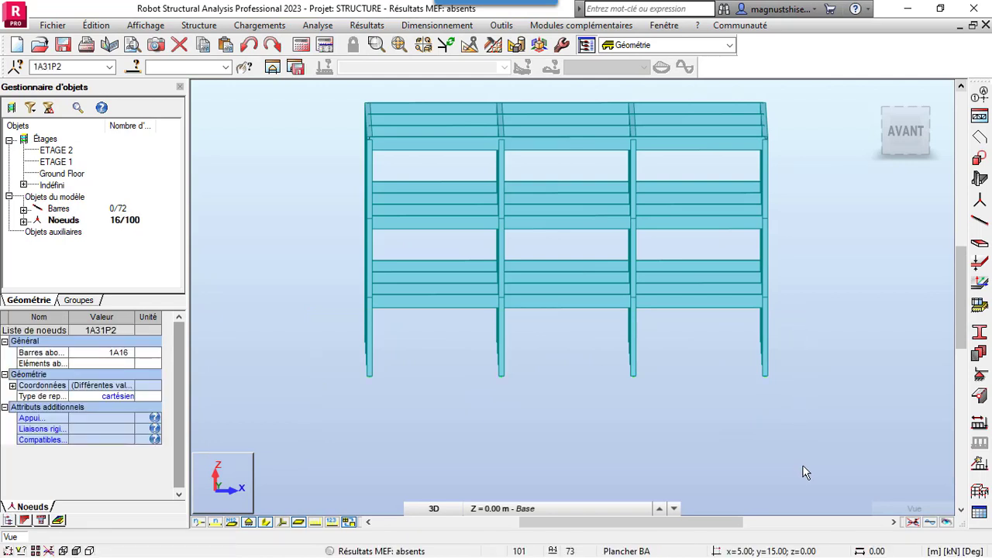
- Assign the nodal support type Encastrement to the selected column-base nodes
click(979, 375)
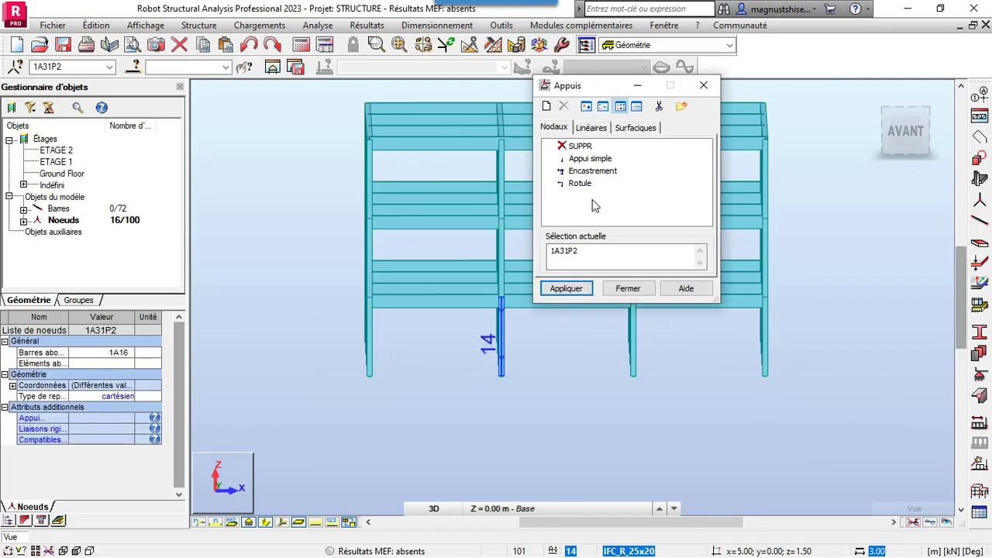
click(591, 172)
click(567, 288)
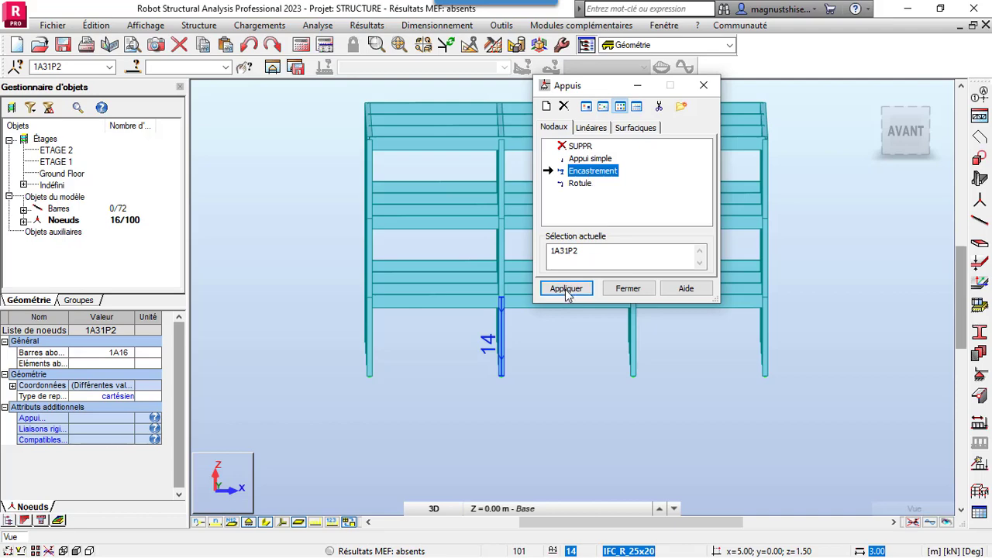
click(628, 289)
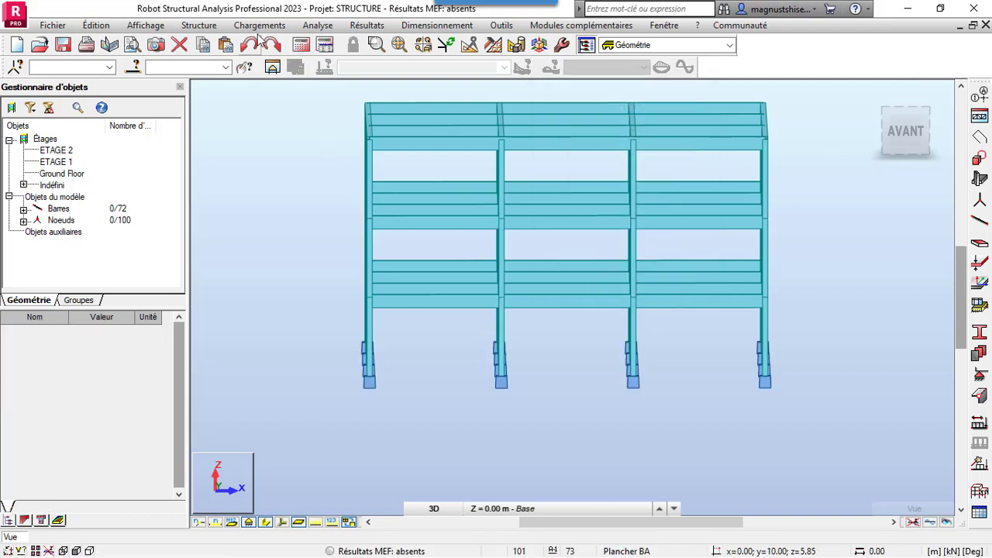
- Verify the structure for errors and warnings, and inspect the supported frame in 3D
click(316, 26)
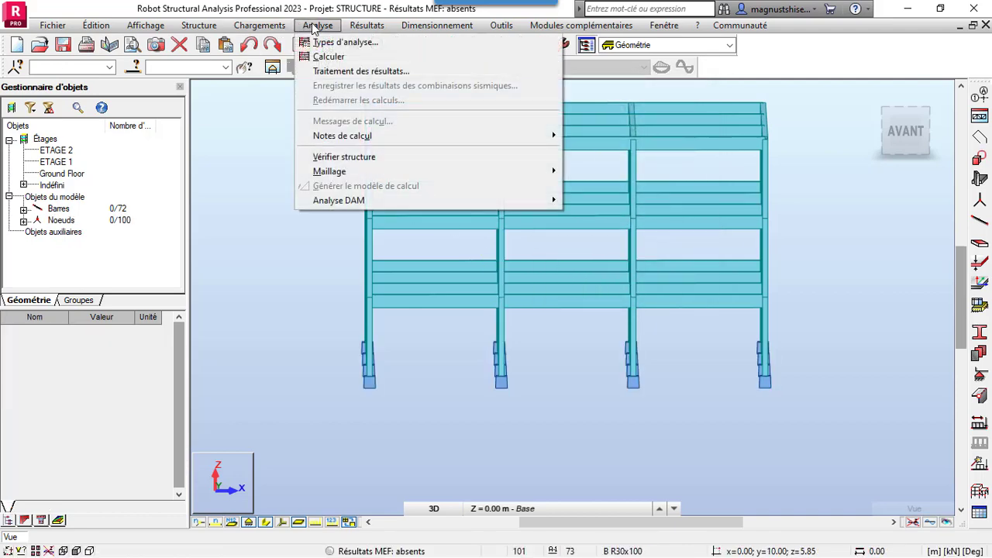
click(376, 158)
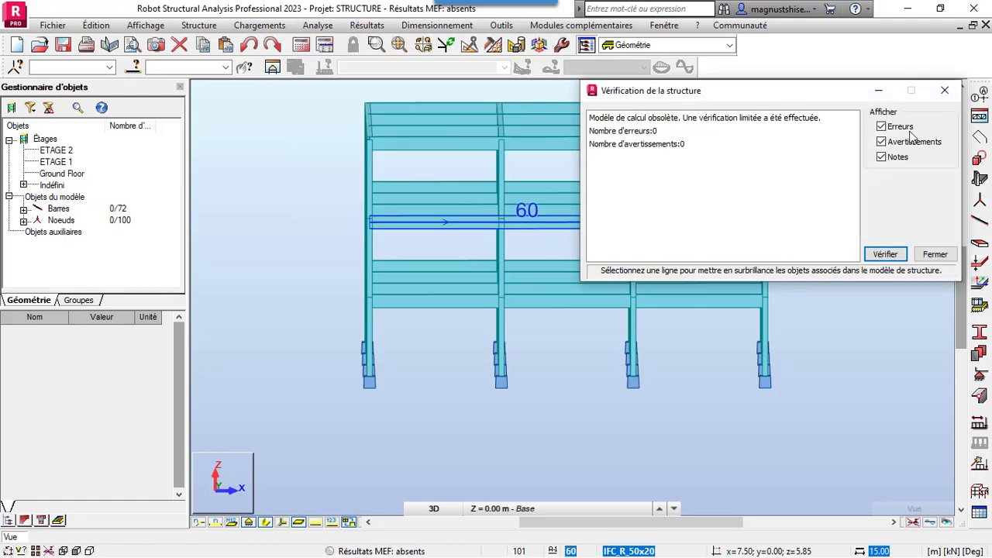
click(944, 90)
right_click(308, 180)
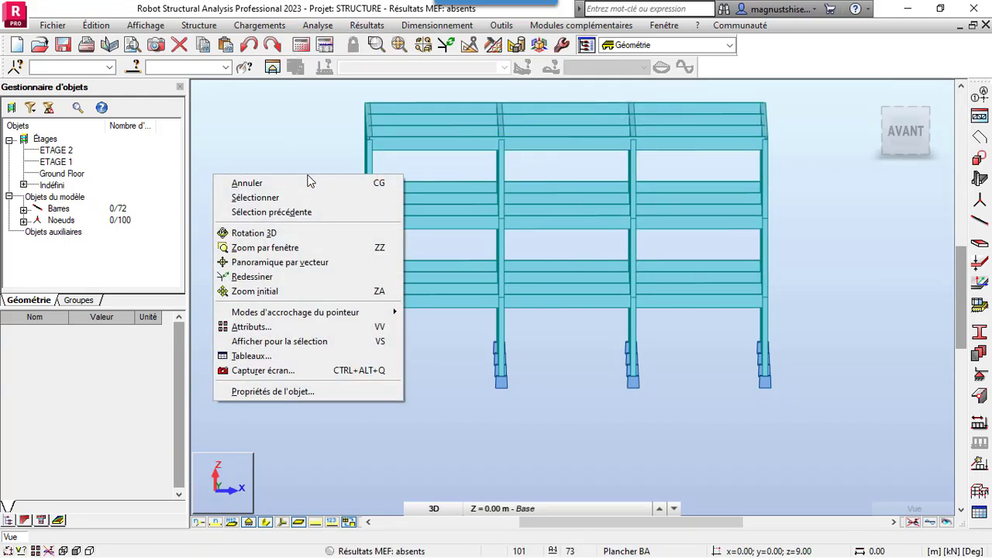
click(266, 229)
drag(626, 244, 564, 269)
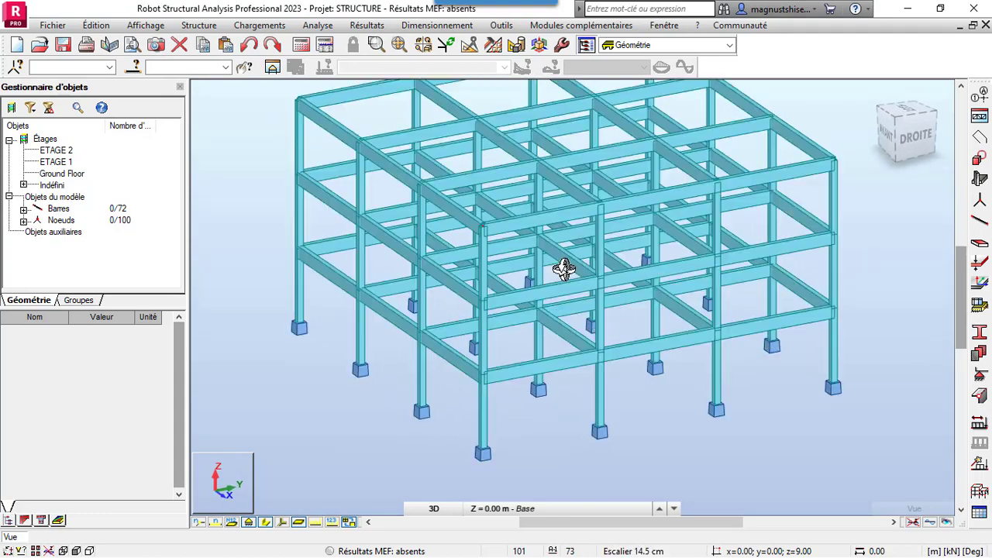
scroll(527, 332, down, 3)
drag(516, 336, 464, 243)
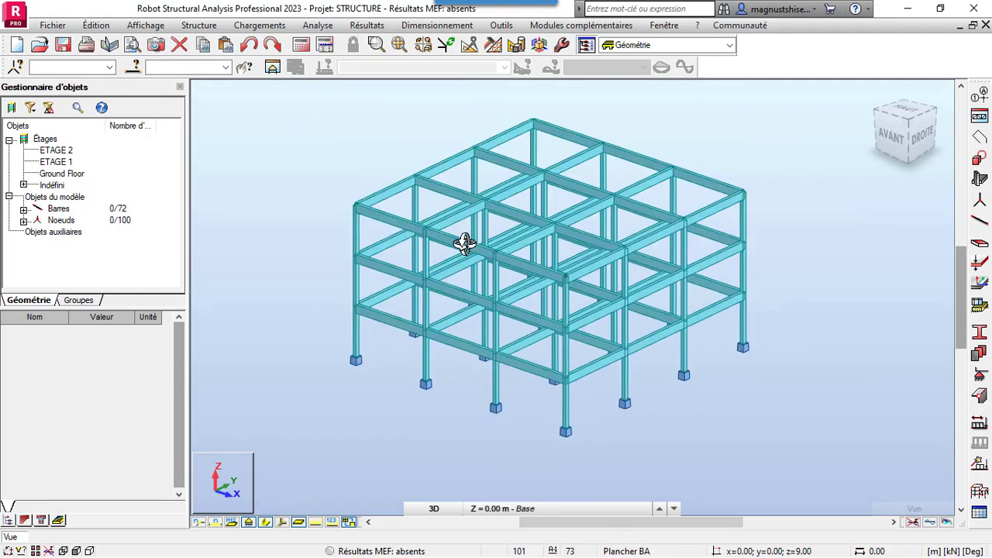